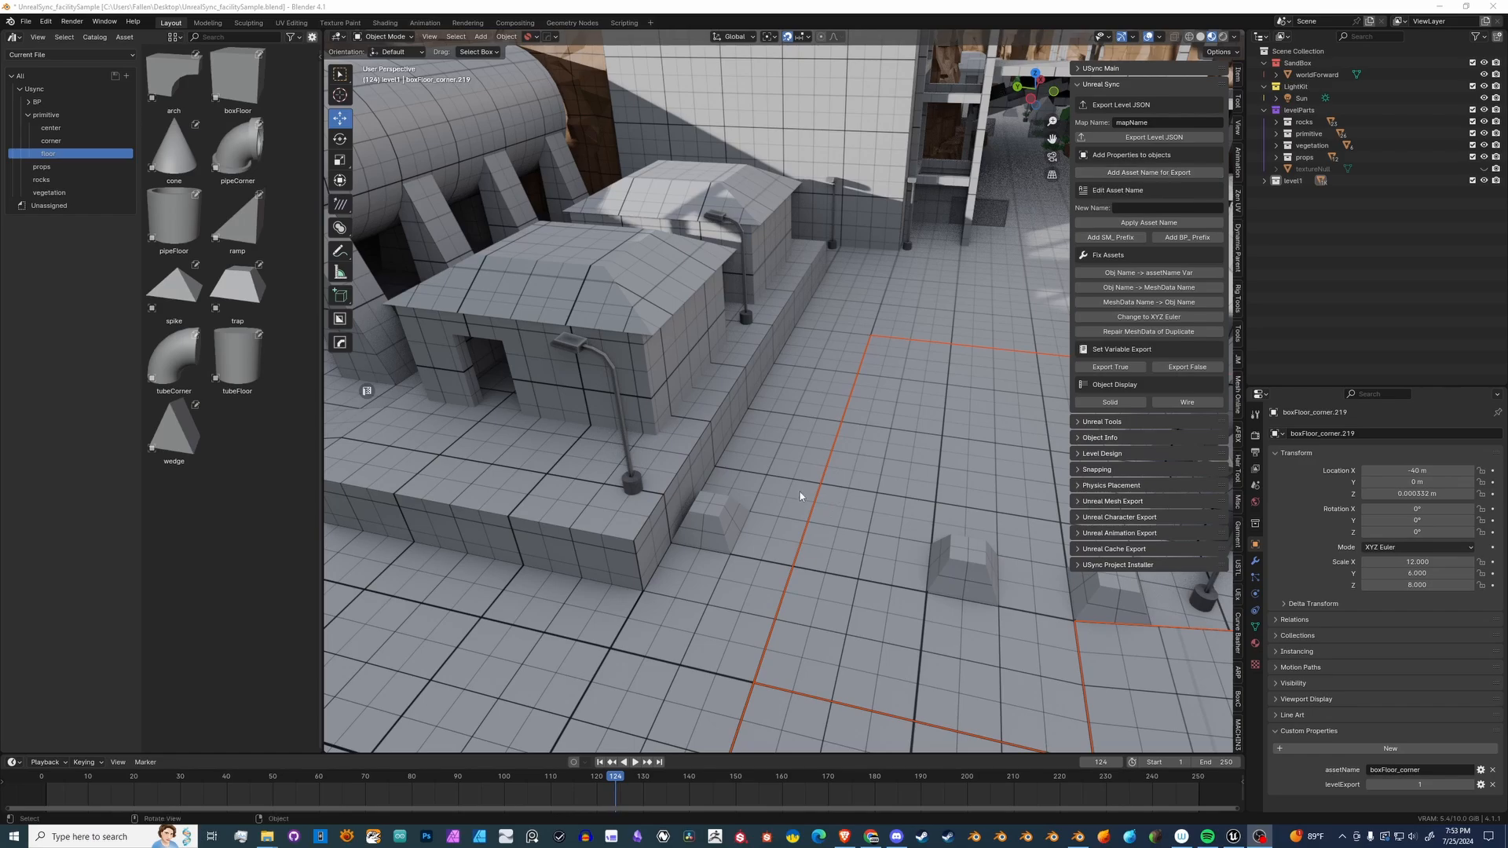
- Add a monkey mesh and move it to the open floor at about X -17.25, Y 9.75, Z 1.5 m
{"action": "left_click", "coordinate": [758, 471]}
{"action": "key", "text": "shift+a"}
{"action": "mouse_move", "coordinate": [753, 455]}
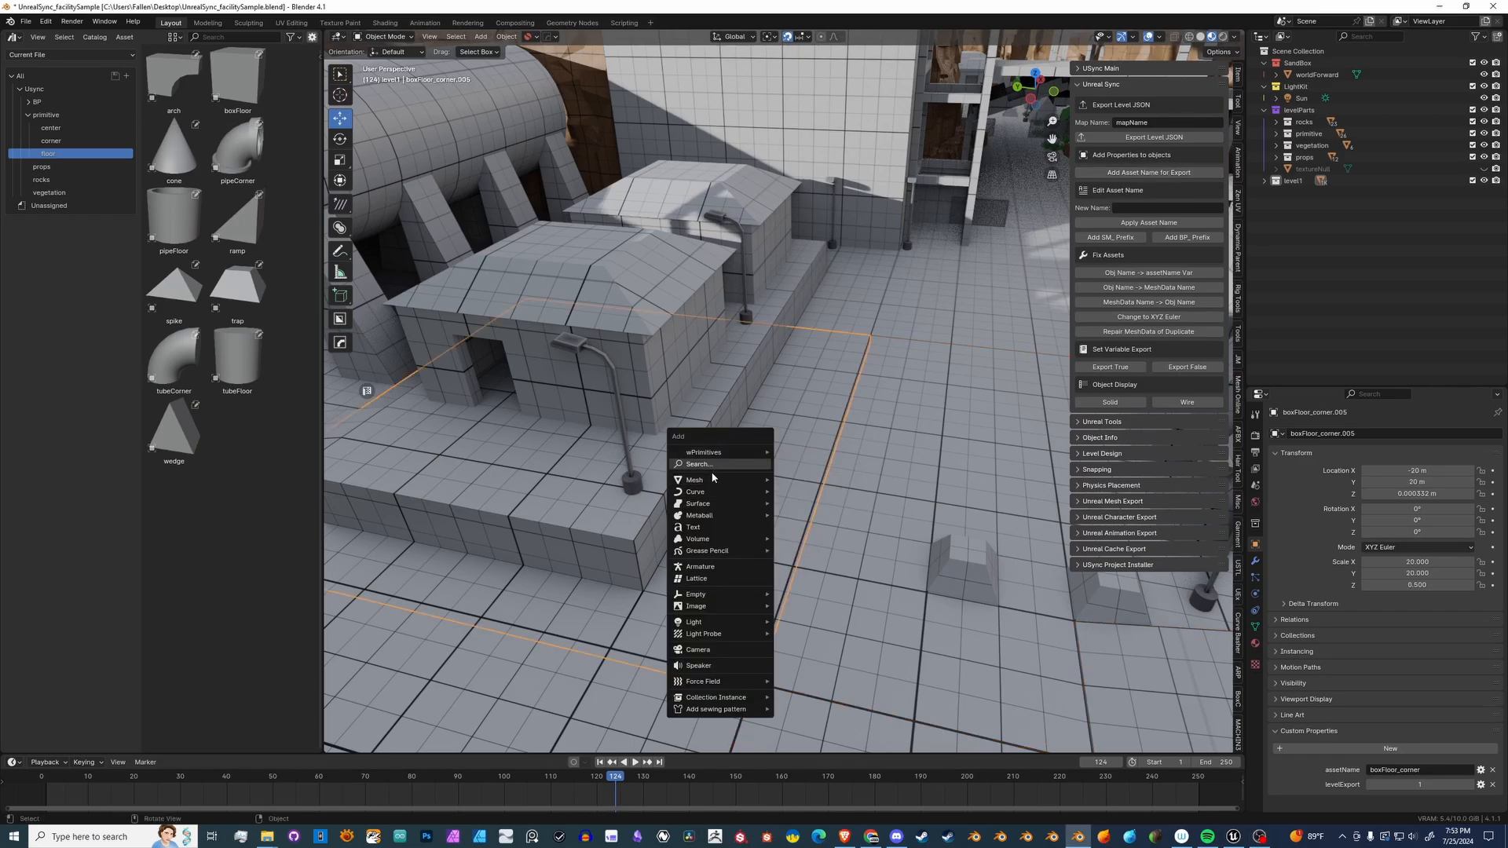
{"action": "mouse_move", "coordinate": [731, 480]}
{"action": "left_click", "coordinate": [807, 602]}
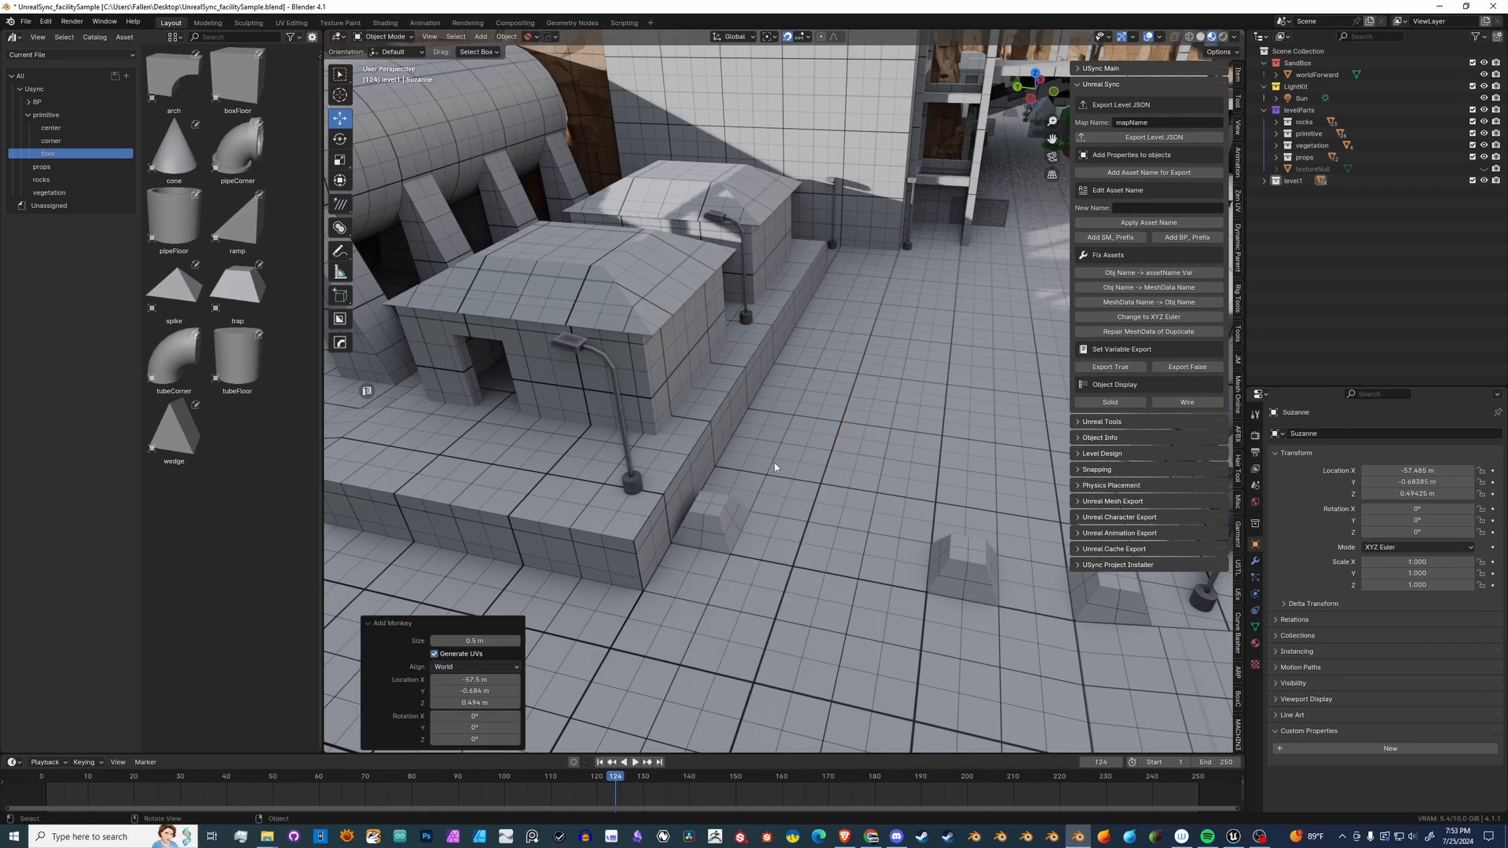
{"action": "middle_click_drag", "start_coordinate": [775, 462], "coordinate": [747, 411]}
{"action": "key", "text": "g"}
{"action": "left_click", "coordinate": [759, 448]}
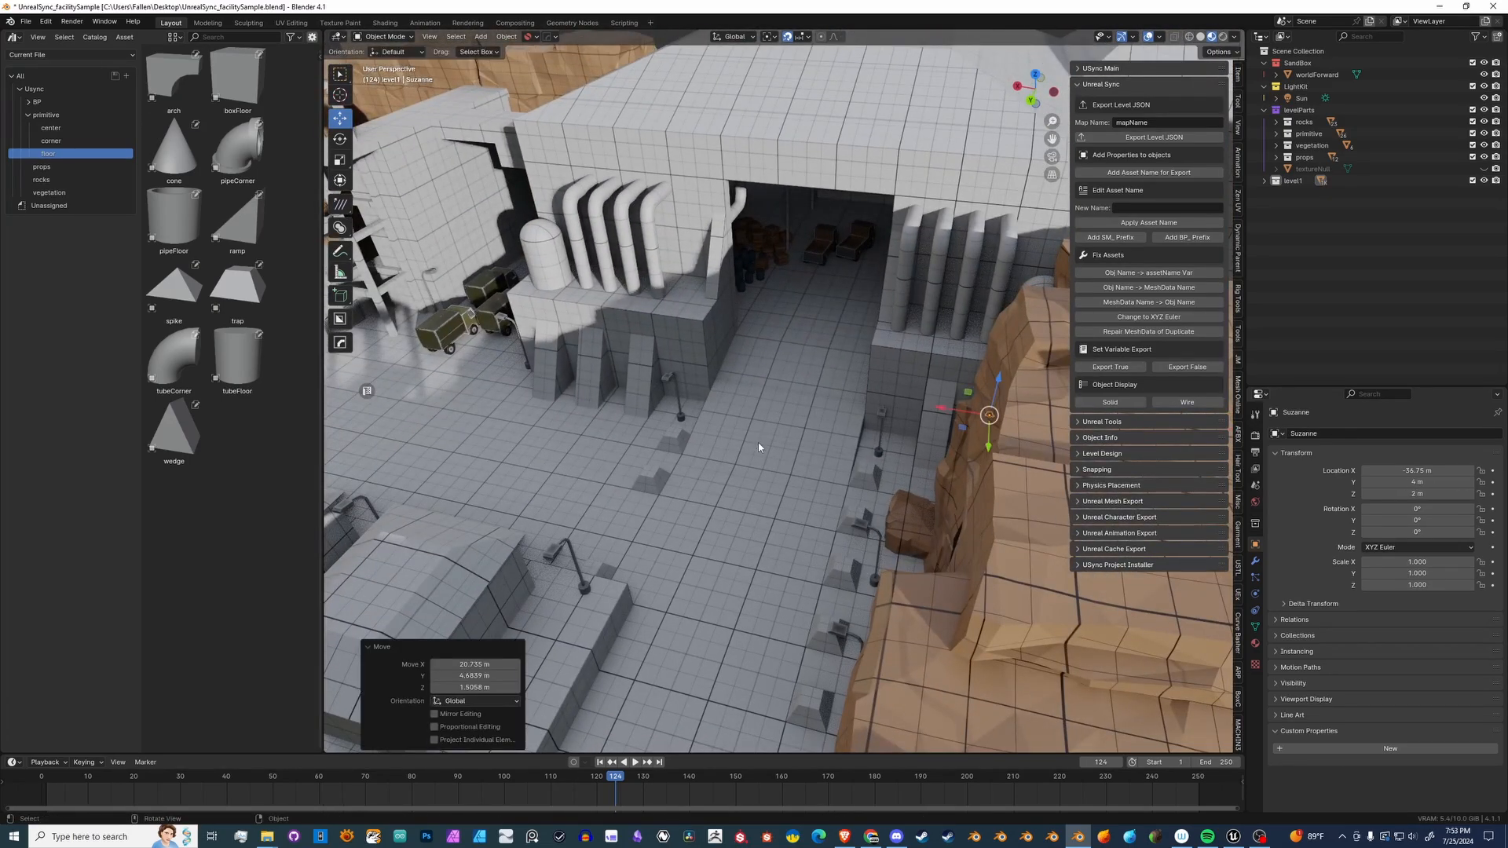
{"action": "key", "text": "g"}
{"action": "left_click", "coordinate": [691, 448]}
- Scale the monkey head uniformly to about 7.3 and lift it off the floor to about X -18.25, Y 12.5, Z 5.75 m
{"action": "key", "text": "s"}
{"action": "left_click", "coordinate": [1057, 444]}
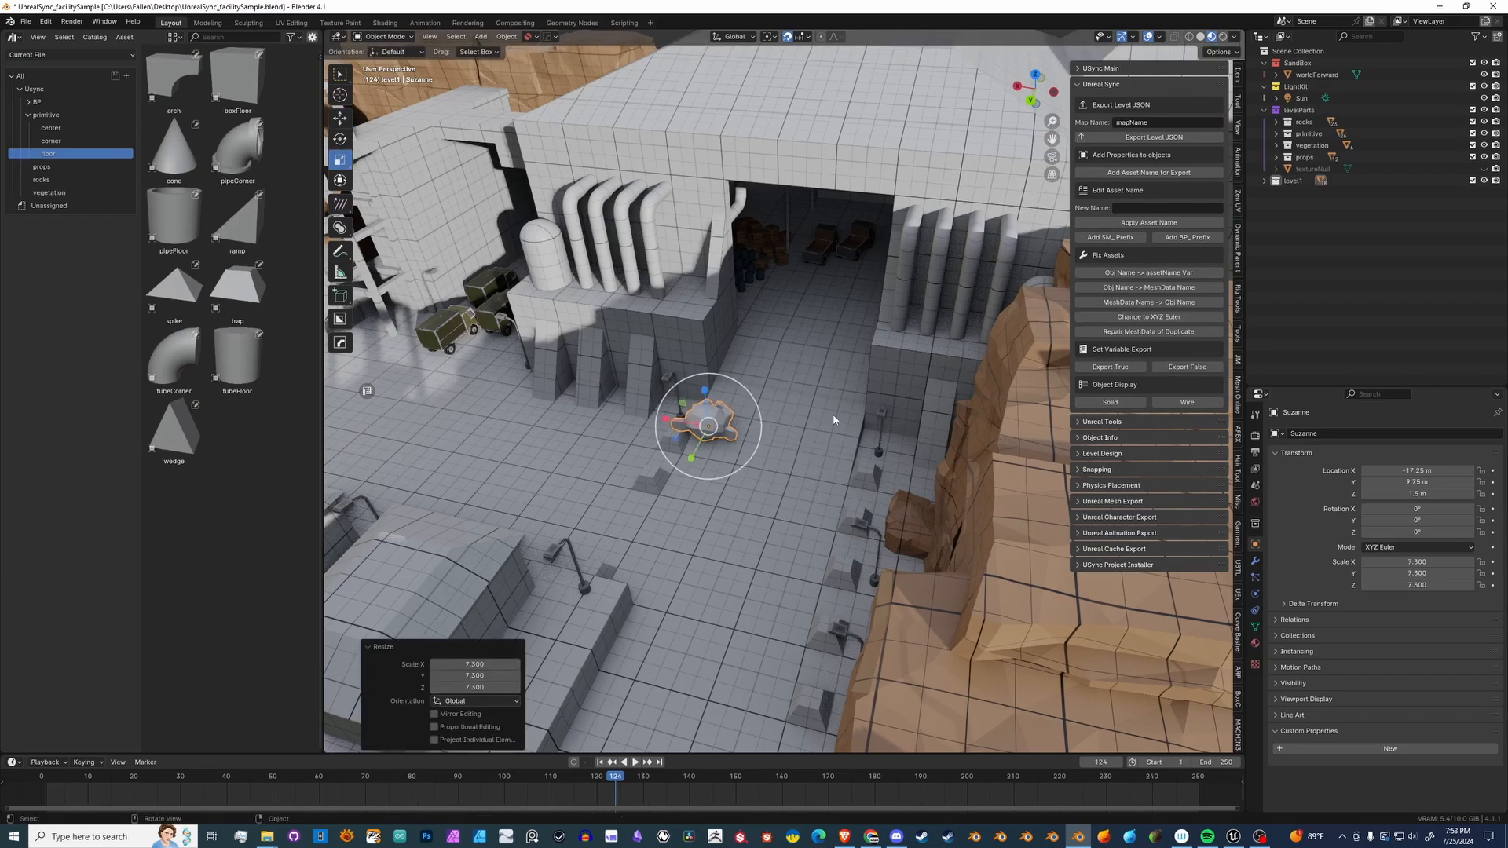
{"action": "key", "text": "KP_Decimal"}
{"action": "middle_click_drag", "start_coordinate": [834, 420], "coordinate": [841, 582]}
{"action": "key", "text": "g"}
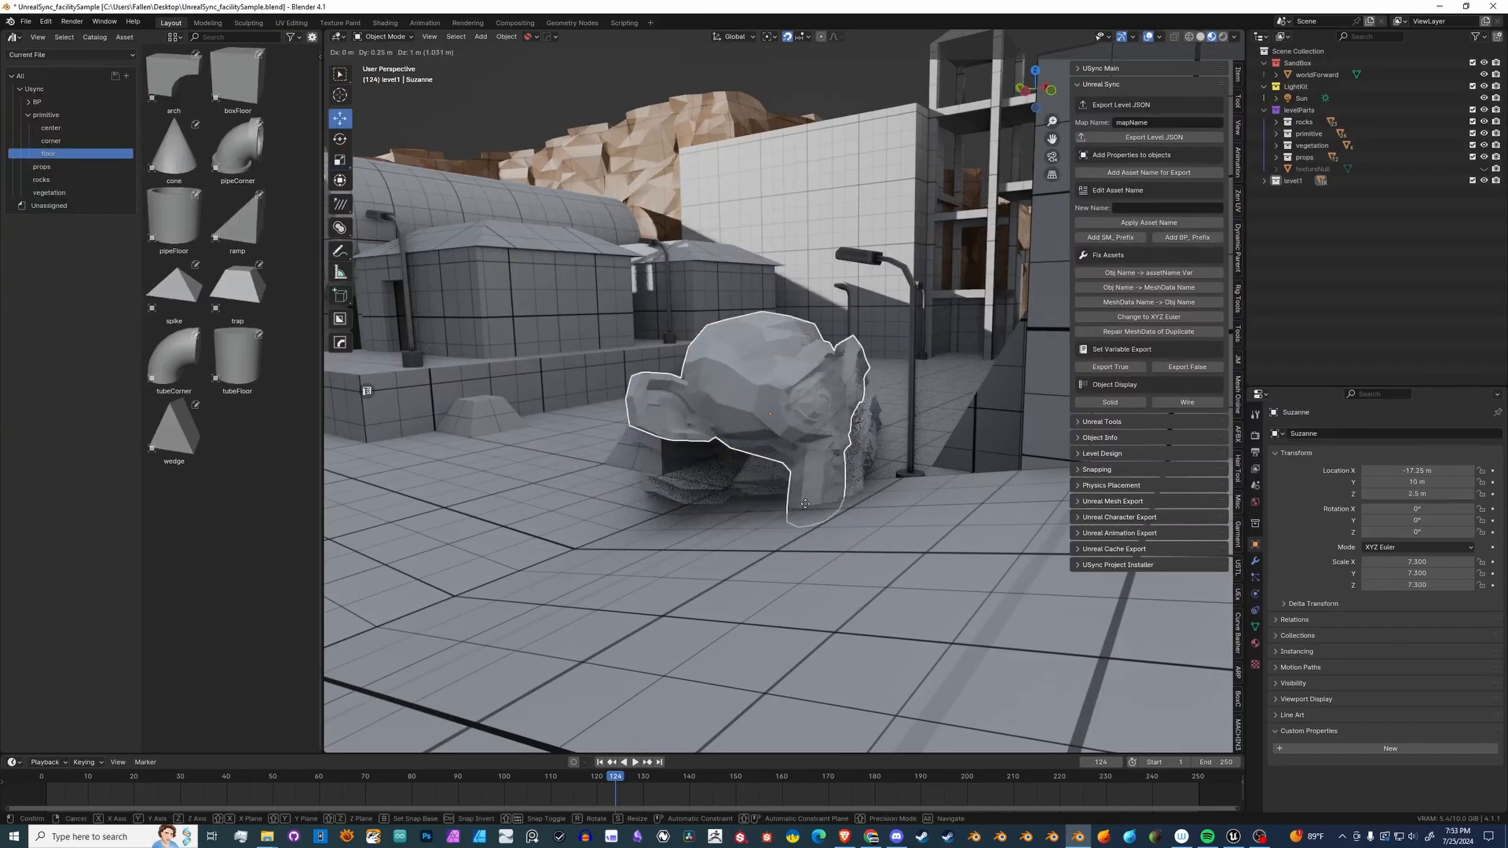
{"action": "left_click", "coordinate": [698, 379]}
{"action": "middle_click_drag", "start_coordinate": [697, 379], "coordinate": [826, 564]}
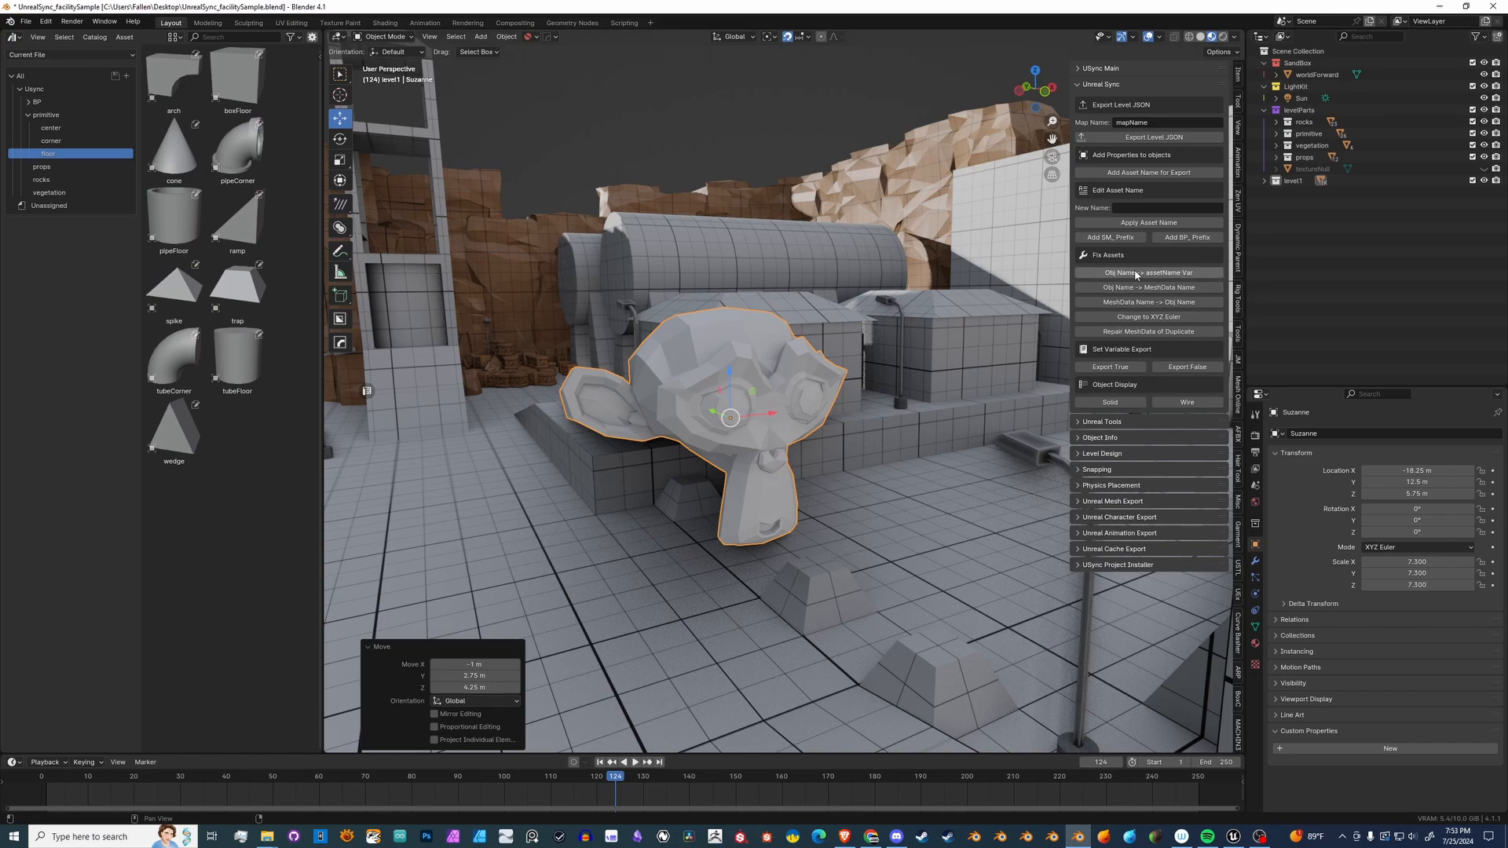
- Add the asset name and level export properties to the monkey head
{"action": "left_click", "coordinate": [1156, 173]}
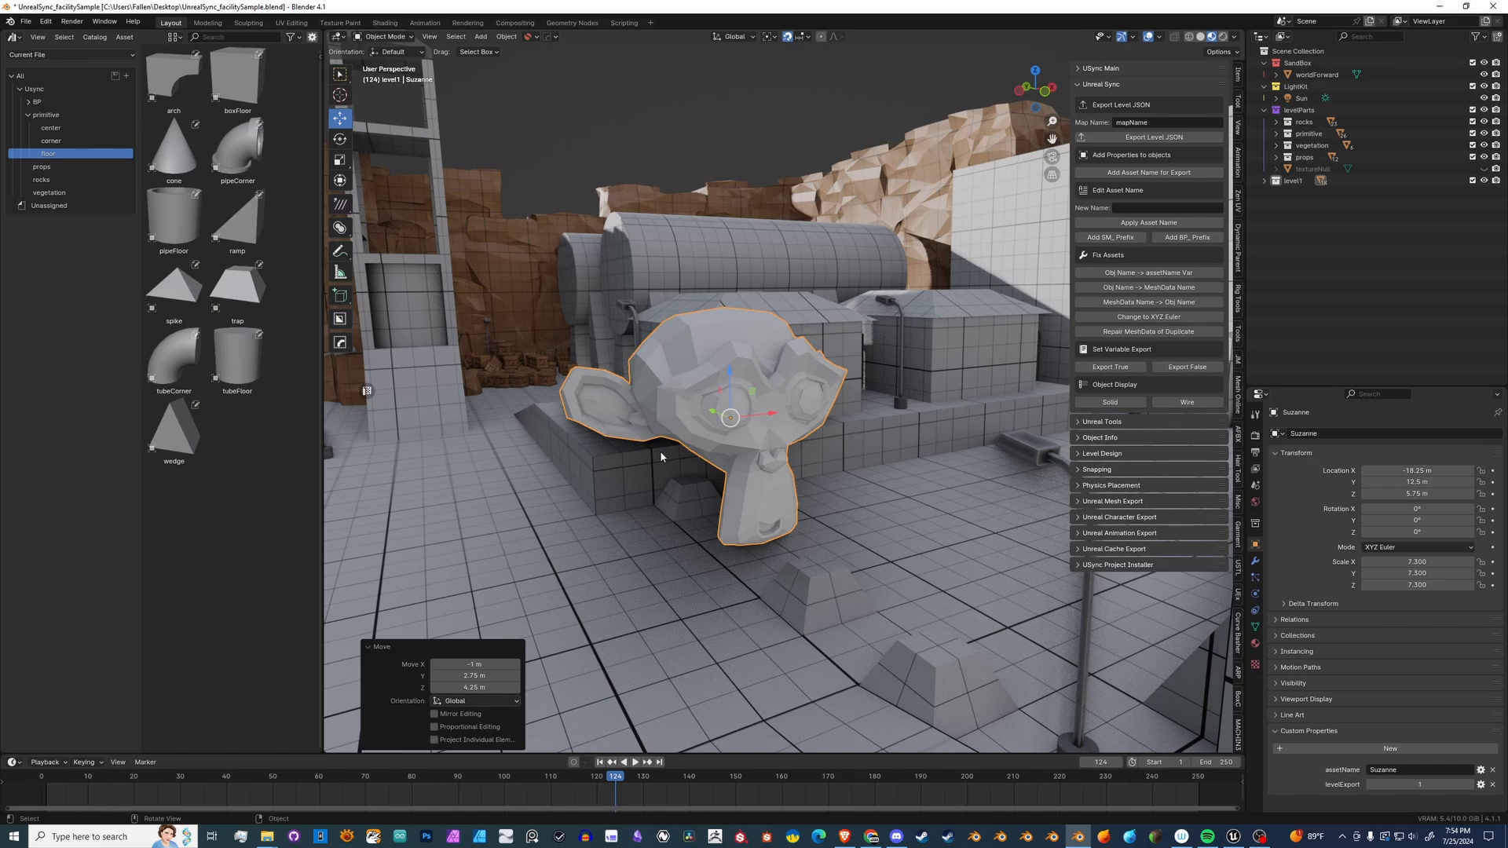
{"action": "left_click", "coordinate": [1134, 209]}
{"action": "left_click", "coordinate": [784, 379]}
- Duplicate the monkey head three times, placing one copy to its right, one above and behind it, and one to its left
{"action": "middle_click_drag", "start_coordinate": [784, 379], "coordinate": [773, 474]}
{"action": "key", "text": "shift+d"}
{"action": "left_click", "coordinate": [888, 511]}
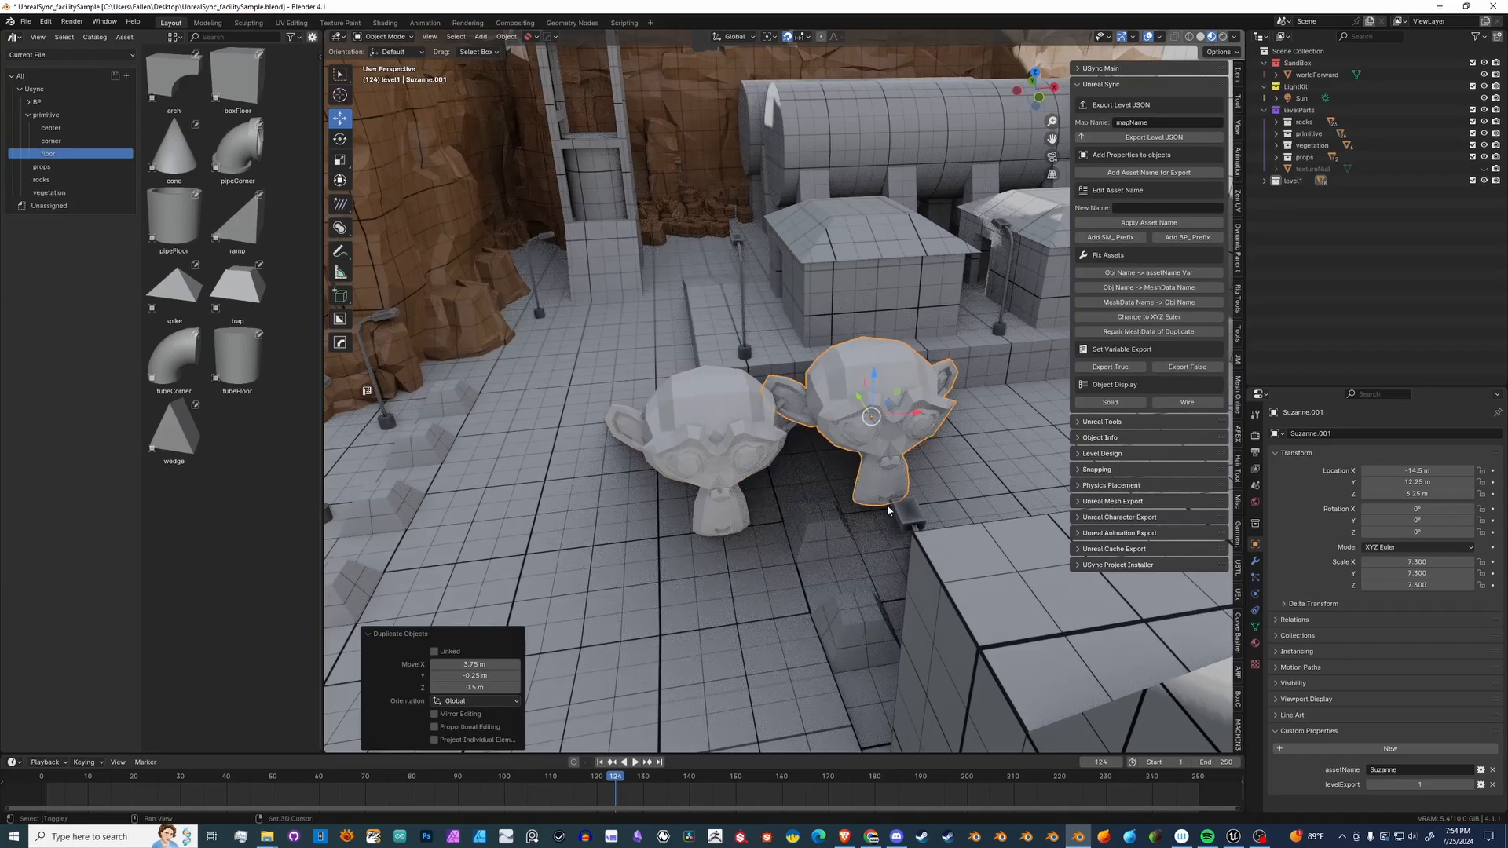
{"action": "key", "text": "shift+d"}
{"action": "left_click", "coordinate": [639, 313]}
{"action": "key", "text": "shift+d"}
{"action": "left_click", "coordinate": [529, 468]}
{"action": "key", "text": "d"}
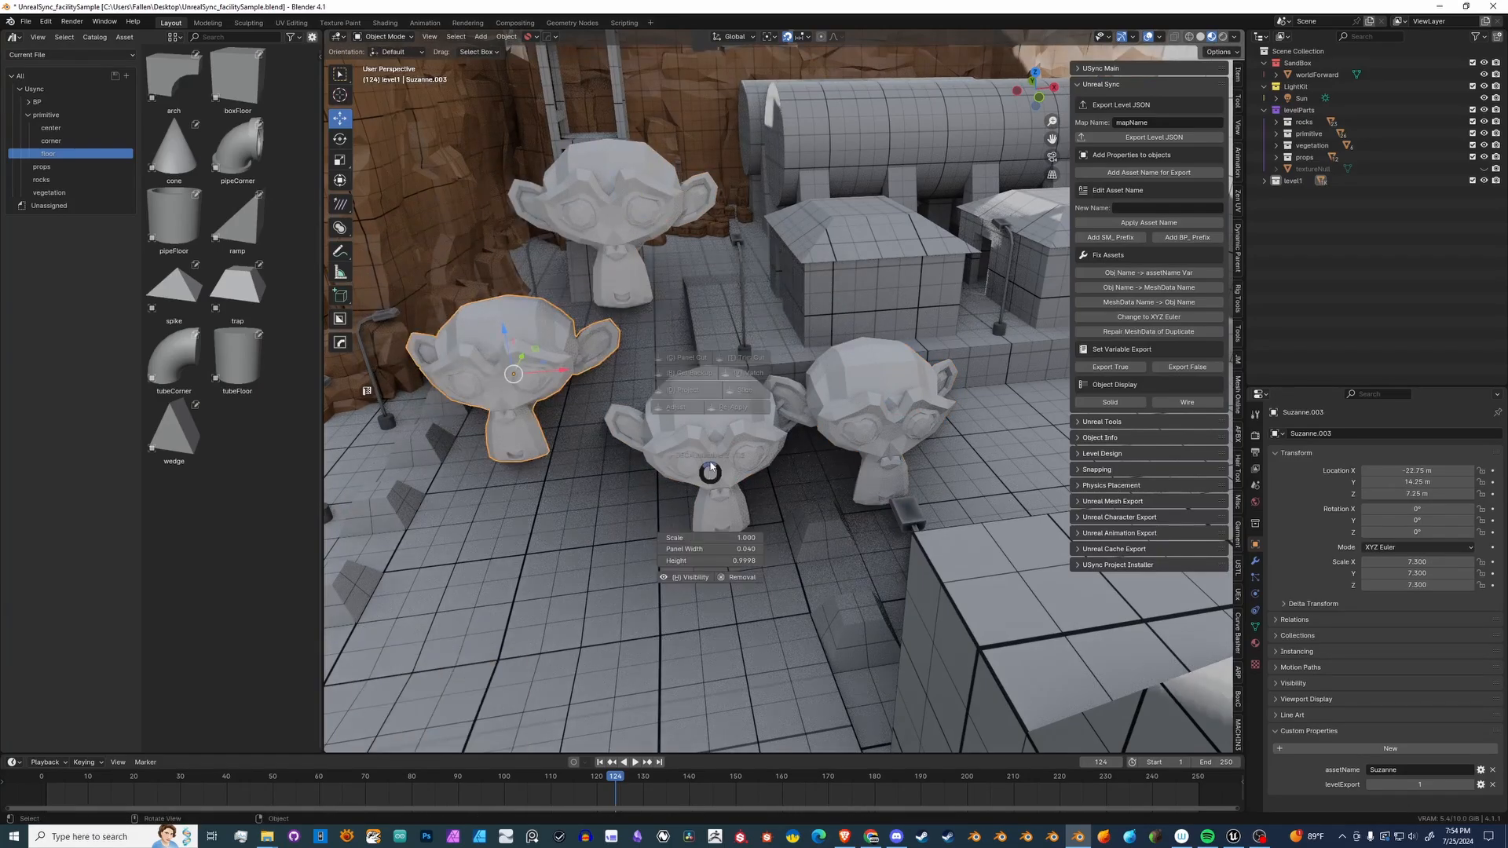
{"action": "key", "text": "Escape"}
- Apply the asset name "testing" to all four monkey heads at once and check the property on each head
{"action": "left_click", "coordinate": [716, 428]}
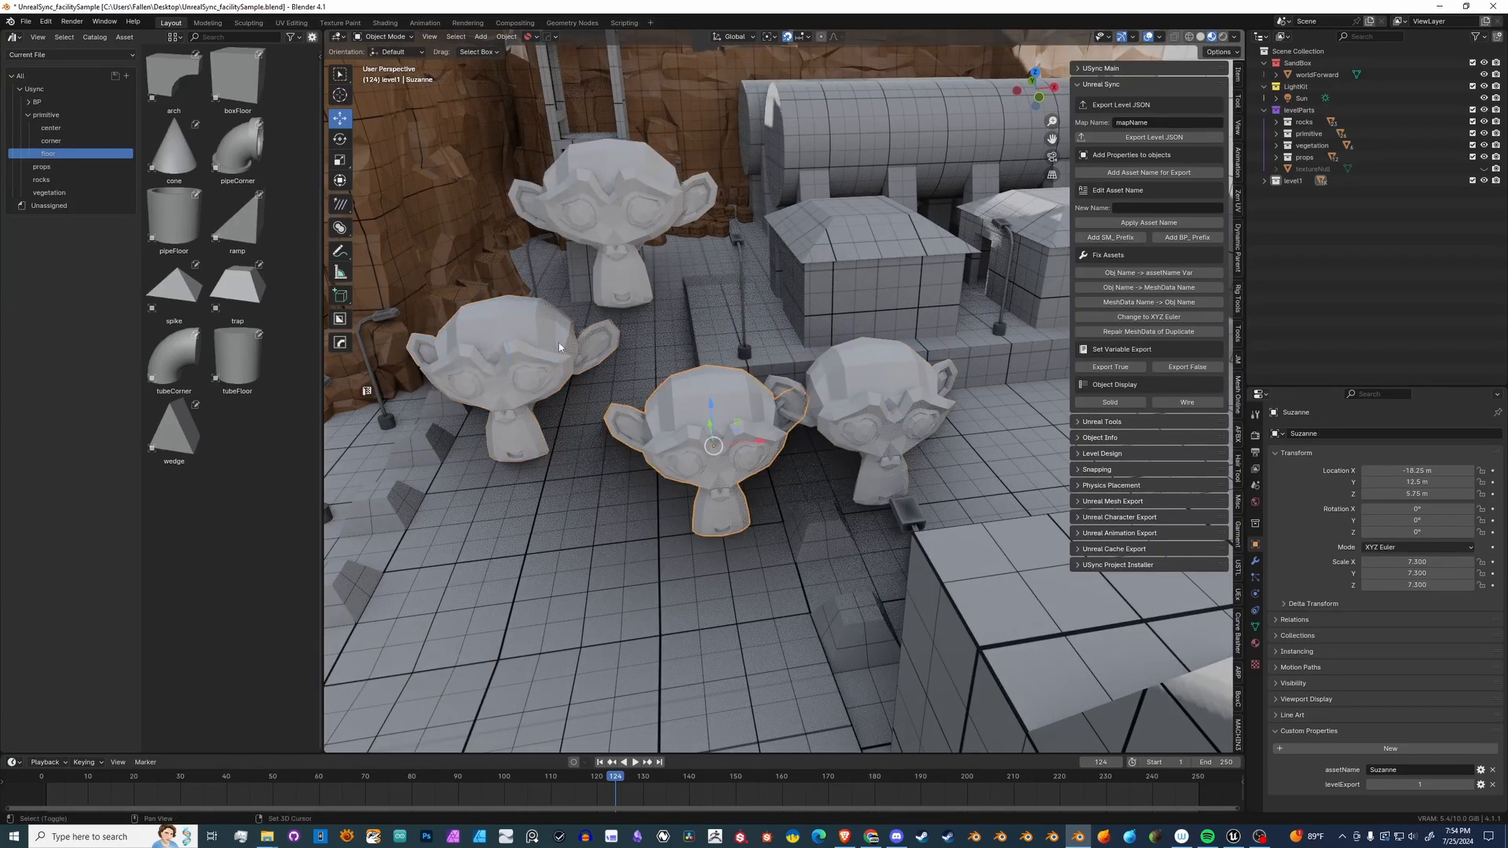
{"action": "left_click", "coordinate": [559, 342], "text": "shift"}
{"action": "left_click", "coordinate": [602, 229], "text": "shift"}
{"action": "left_click", "coordinate": [888, 409], "text": "shift"}
{"action": "middle_click_drag", "start_coordinate": [888, 408], "coordinate": [786, 389]}
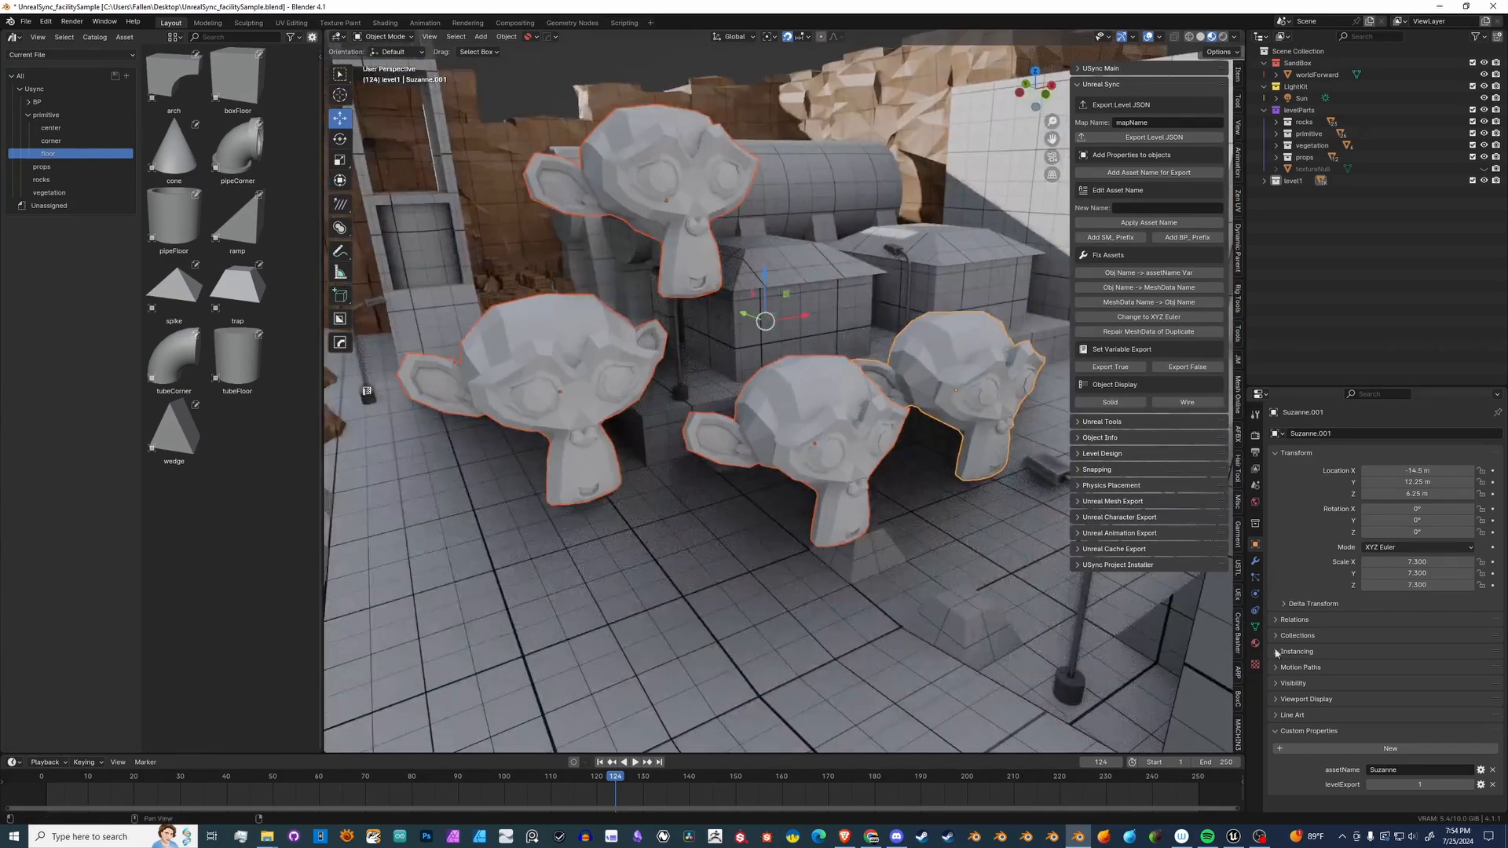
{"action": "left_click", "coordinate": [1149, 209]}
{"action": "type", "text": "testing"}
{"action": "key", "text": "Return"}
{"action": "left_click", "coordinate": [1179, 223]}
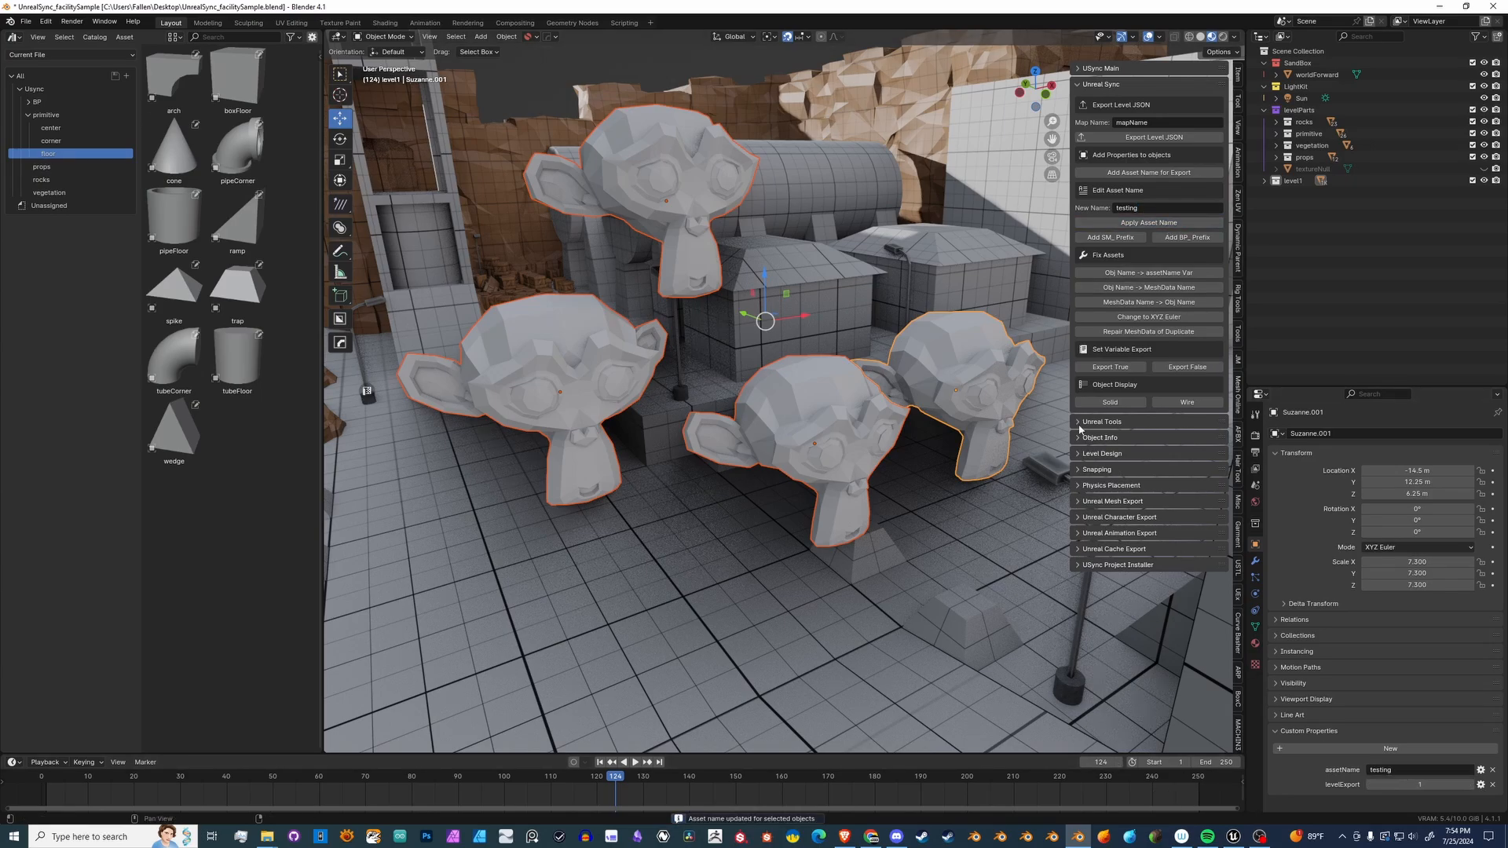
{"action": "left_click", "coordinate": [973, 377]}
{"action": "left_click", "coordinate": [825, 433]}
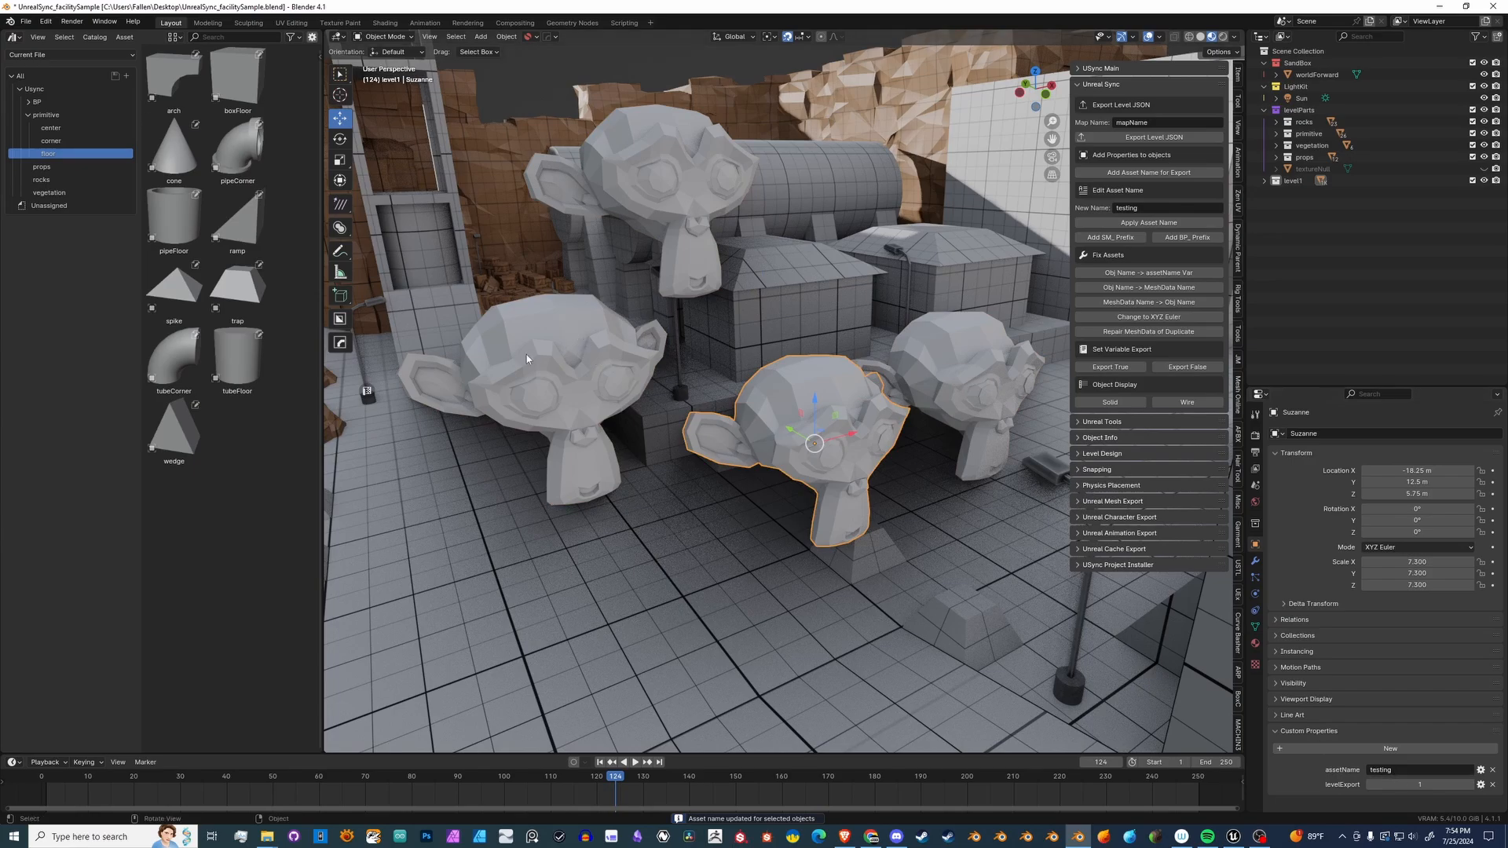
{"action": "left_click", "coordinate": [589, 396]}
{"action": "left_click", "coordinate": [680, 176]}
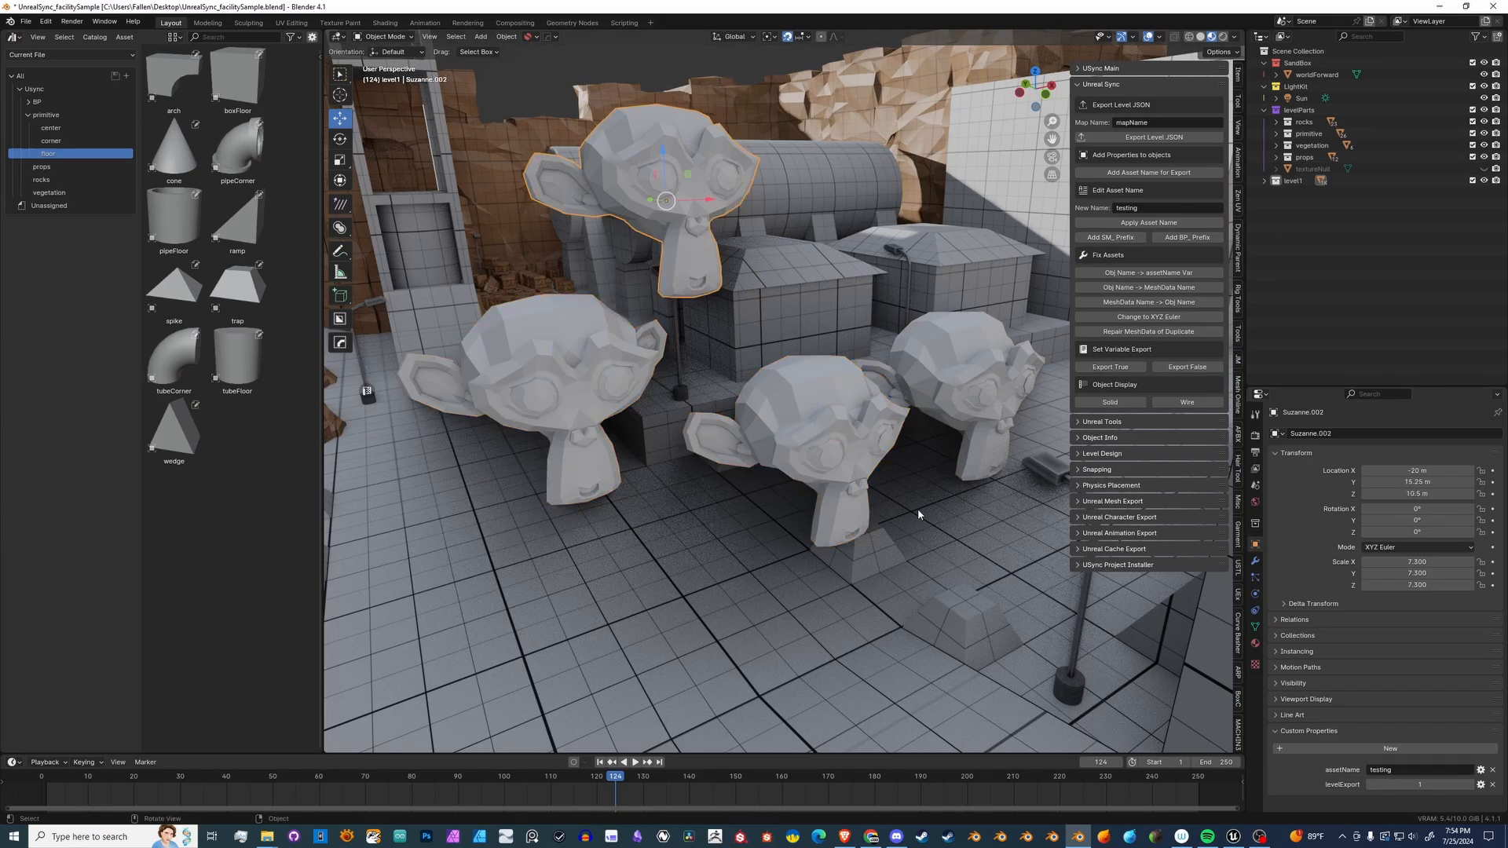
- Add the SM_ prefix to the asset names of the left and upper monkey heads
{"action": "left_click", "coordinate": [802, 447]}
{"action": "left_click", "coordinate": [589, 377], "text": "shift"}
{"action": "left_click", "coordinate": [664, 204], "text": "shift"}
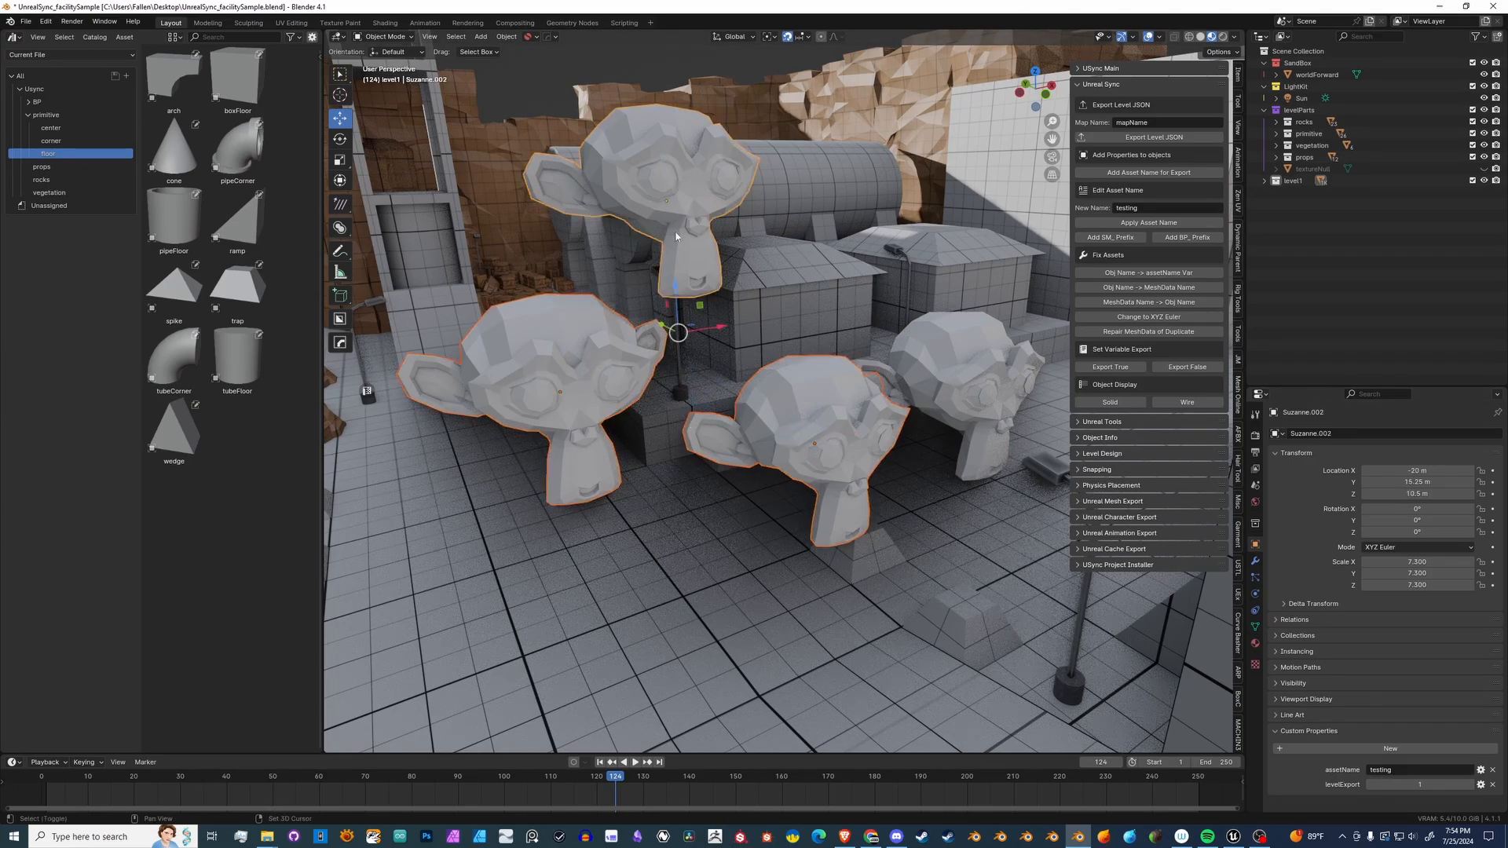
{"action": "left_click", "coordinate": [597, 369]}
{"action": "left_click", "coordinate": [671, 178], "text": "shift"}
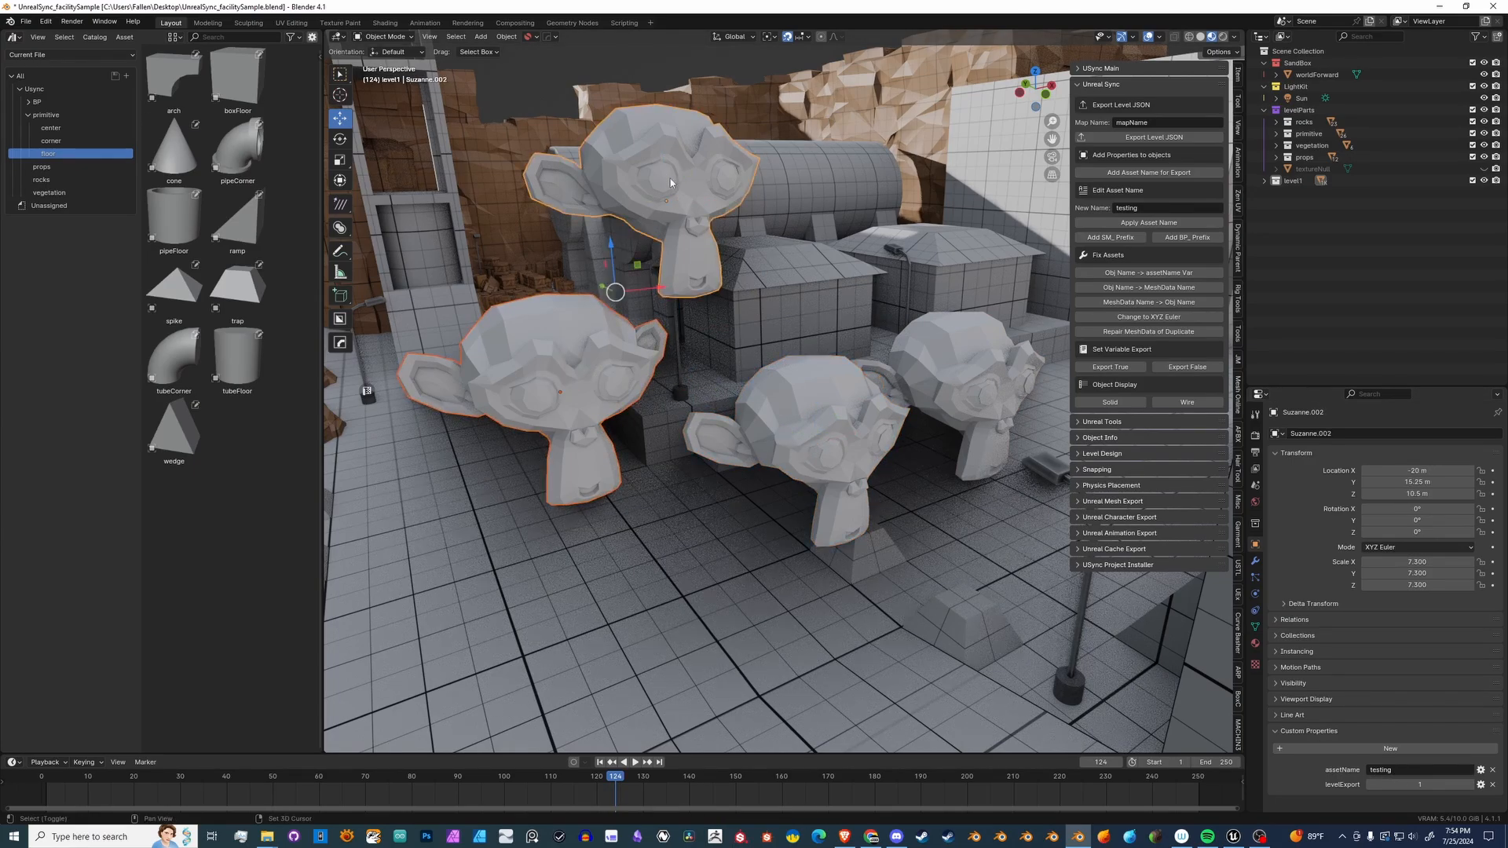
{"action": "left_click", "coordinate": [1130, 242]}
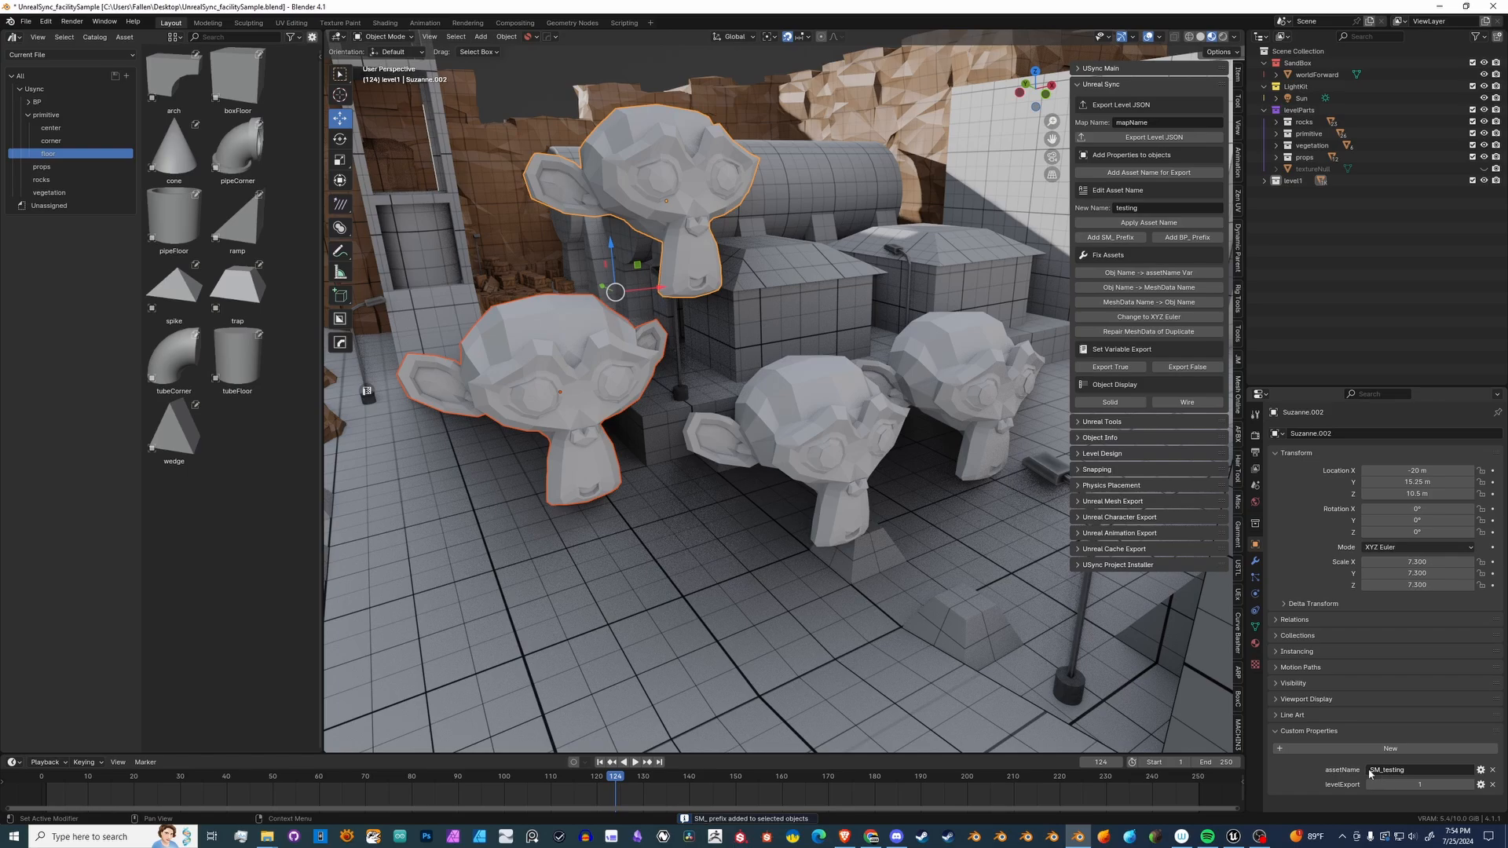
- Add the BP_ prefix to the asset names of the original front head and the right head
{"action": "left_click", "coordinate": [671, 179]}
{"action": "left_click", "coordinate": [831, 409]}
{"action": "left_click", "coordinate": [976, 366], "text": "shift"}
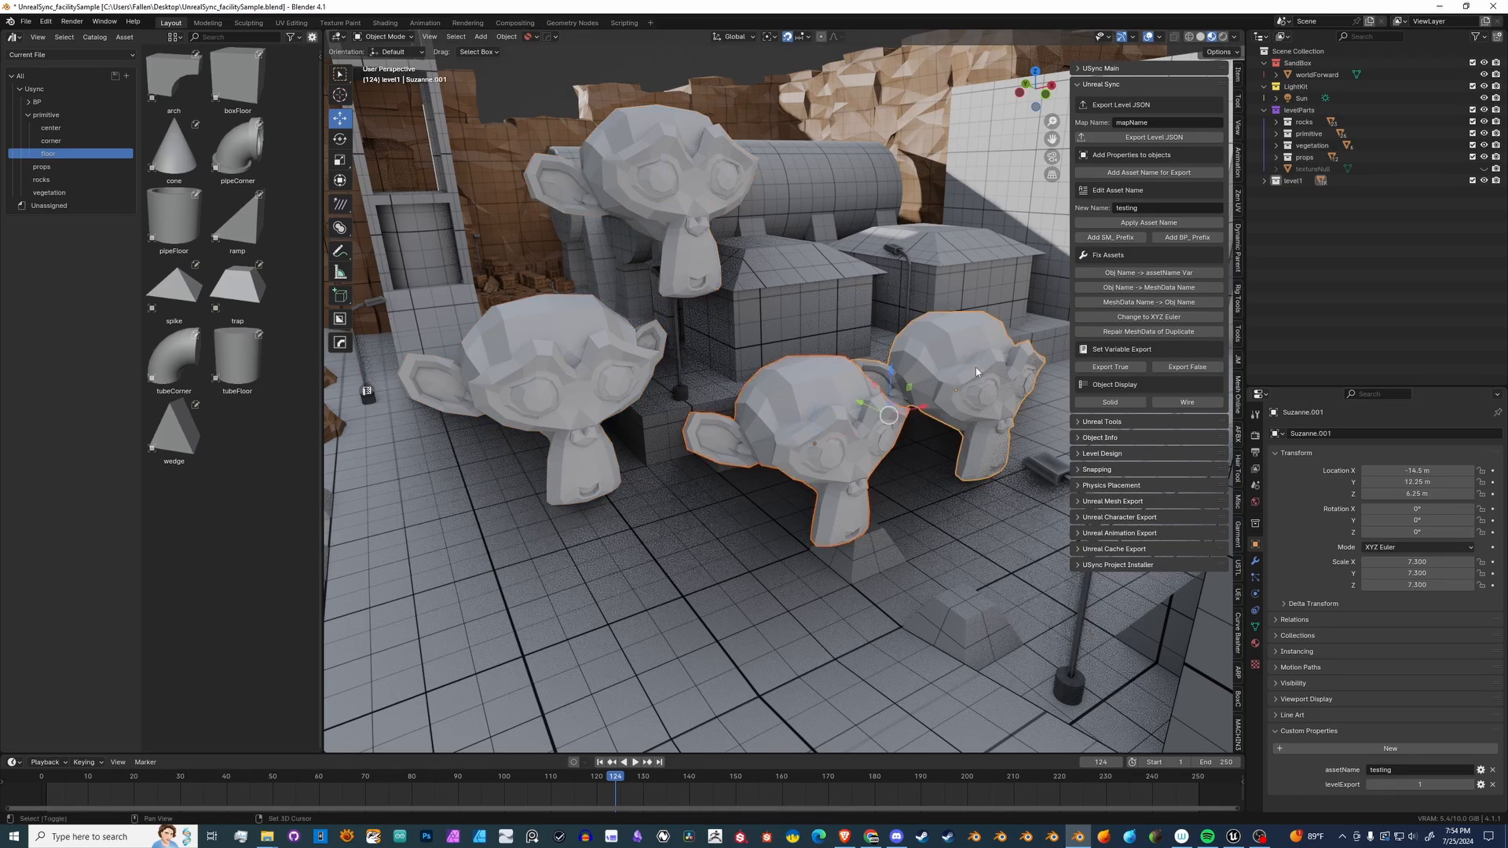
{"action": "left_click", "coordinate": [1191, 238]}
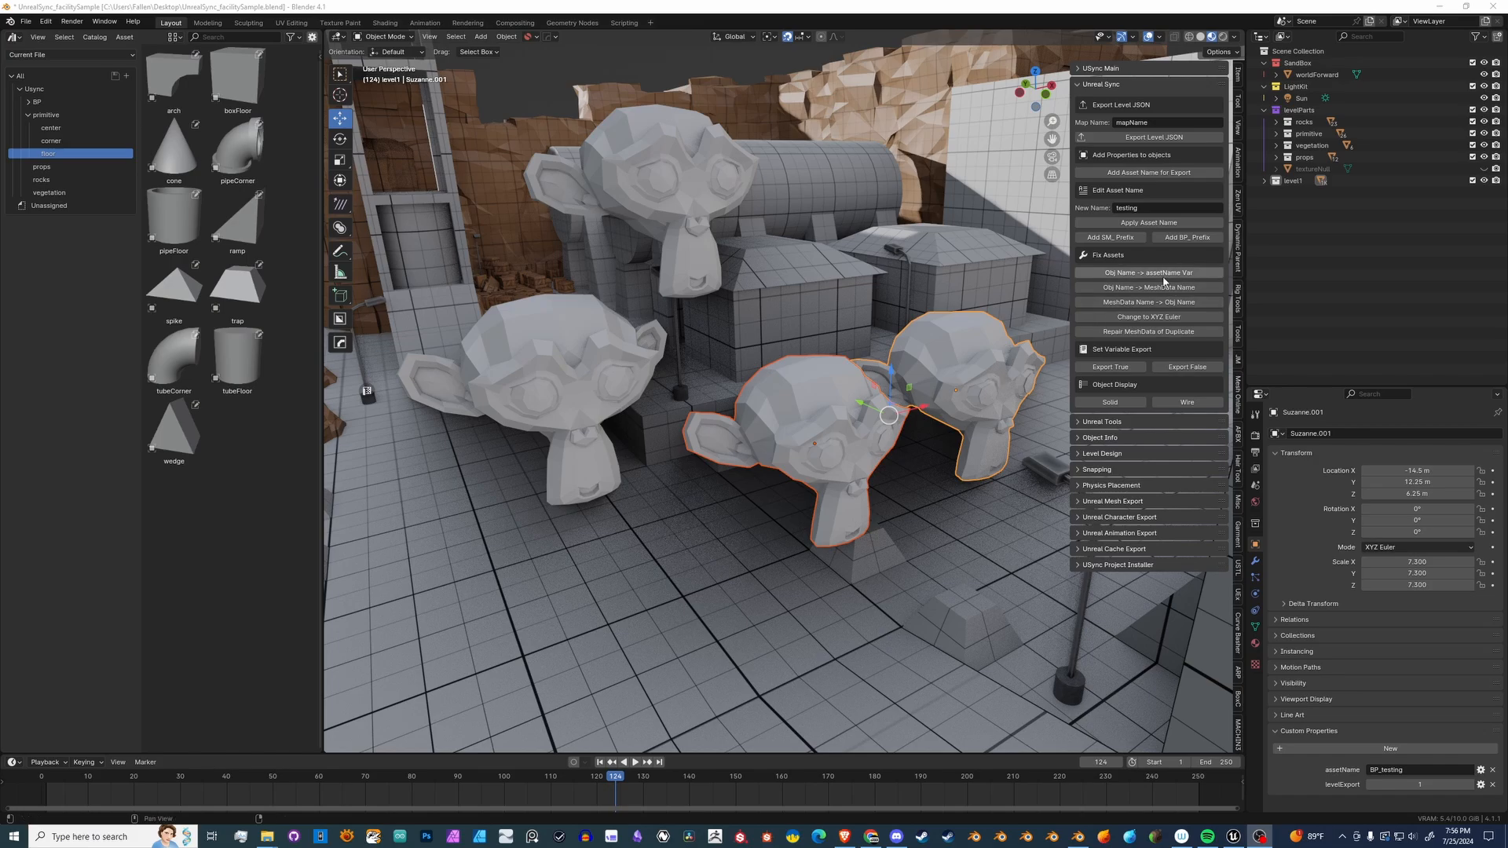
- Copy the front head's object name into its assetName variable and show its mesh data properties
{"action": "left_click", "coordinate": [701, 444]}
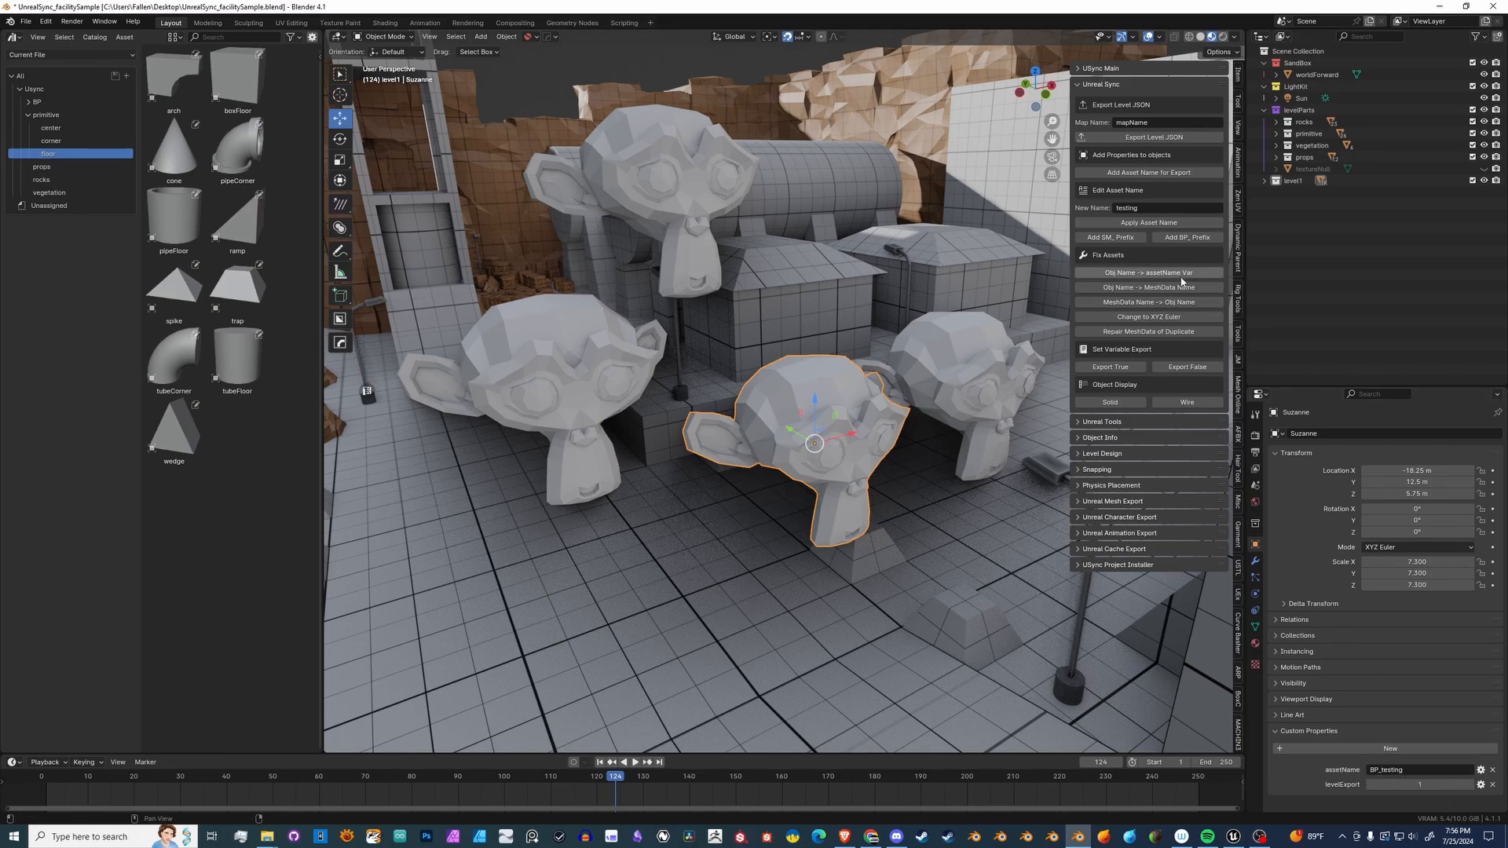
{"action": "left_click", "coordinate": [1142, 274]}
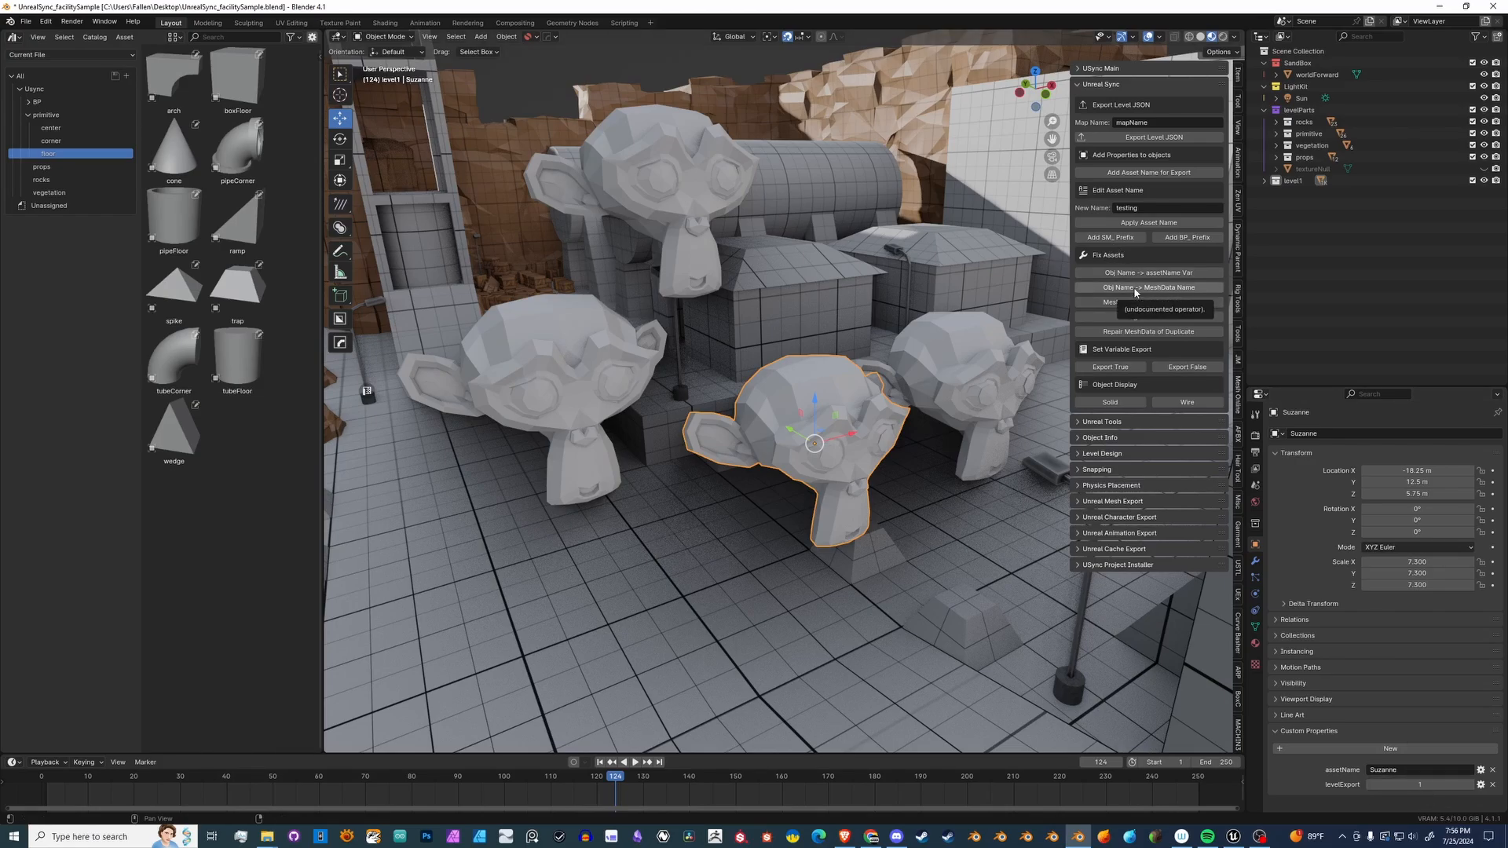
{"action": "left_click", "coordinate": [1256, 627]}
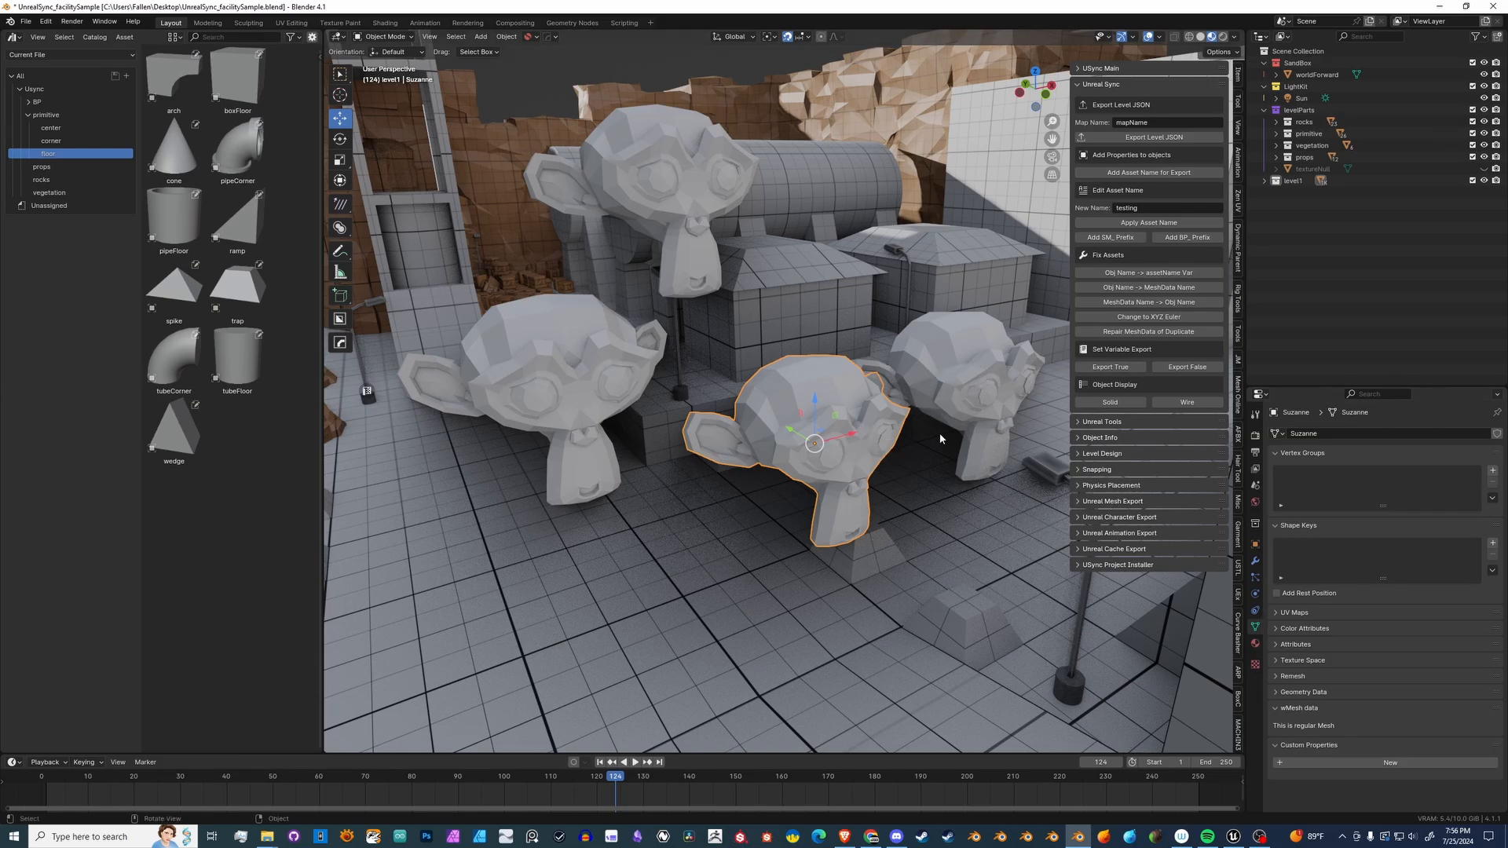
- Move the front monkey head from the level1 collection to the Scene Collection
{"action": "left_click", "coordinate": [1265, 182]}
{"action": "left_click", "coordinate": [1265, 182]}
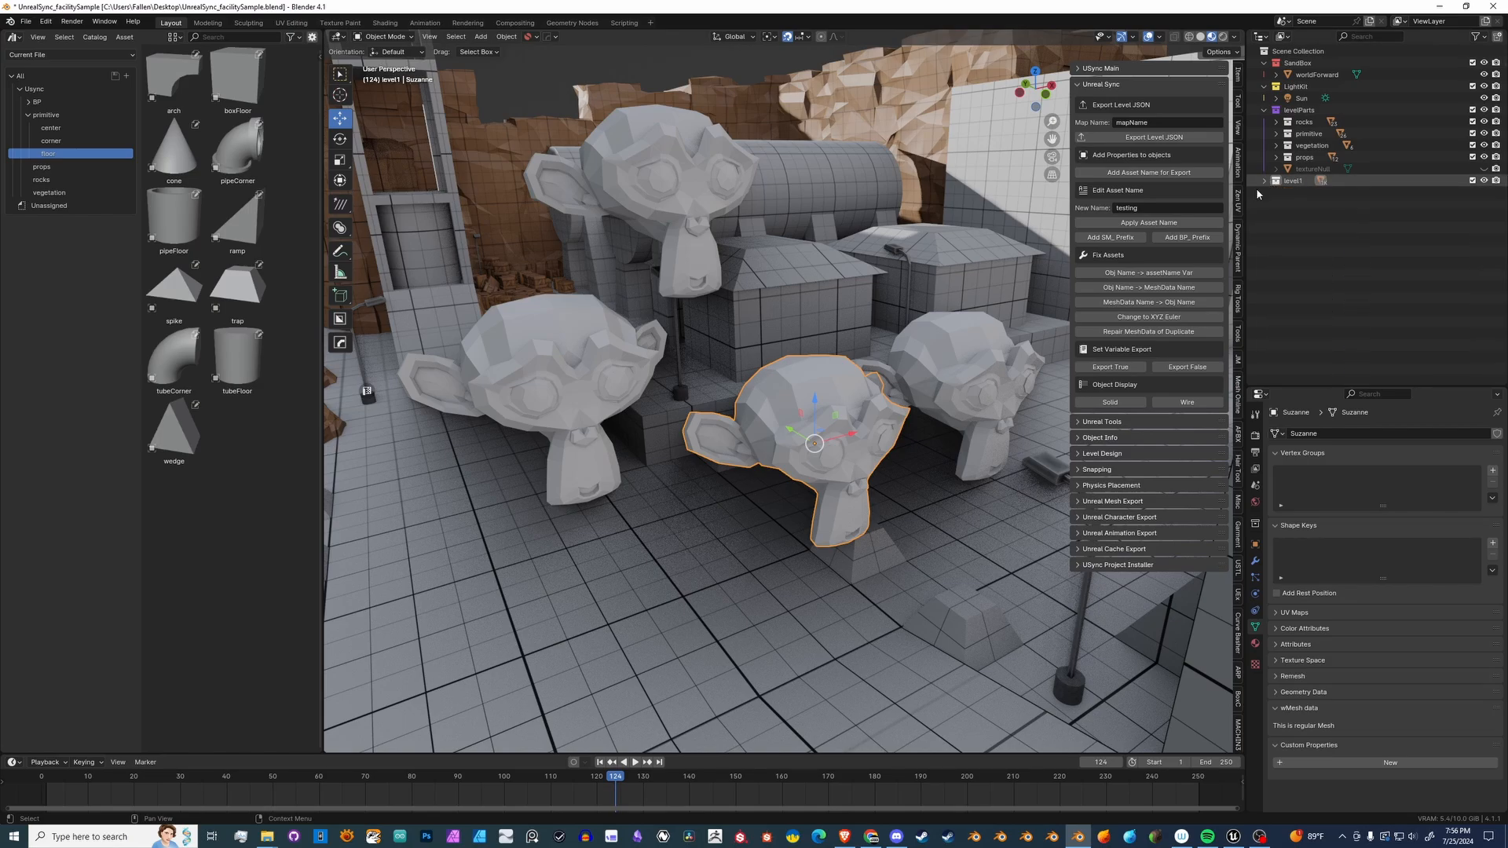
{"action": "key", "text": "m"}
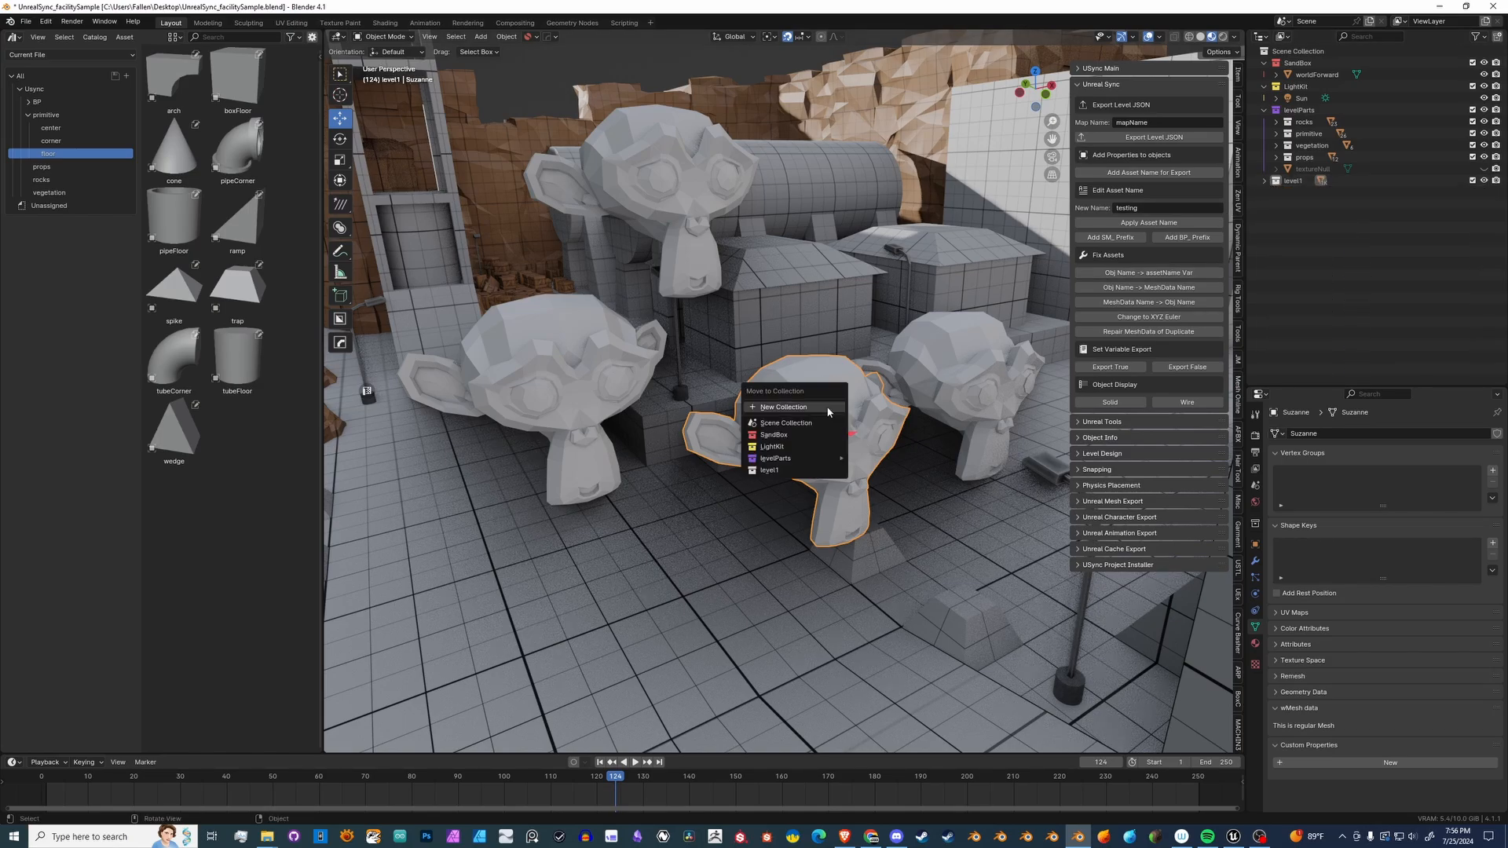
{"action": "left_click", "coordinate": [816, 423]}
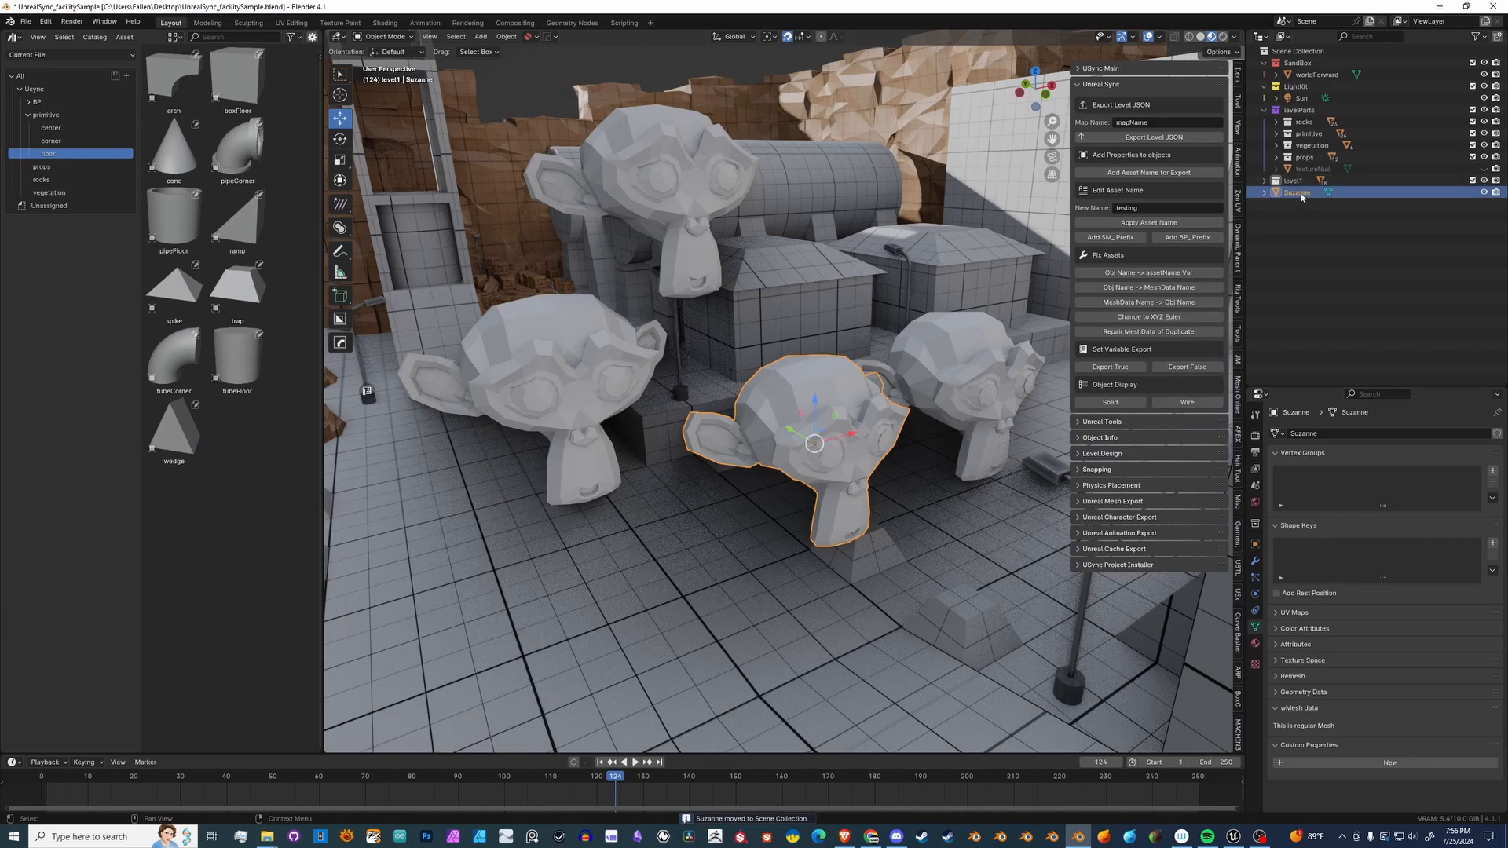
- Rename the front head object to hotdog and copy its object name to the mesh data name
{"action": "double_click", "coordinate": [1301, 193]}
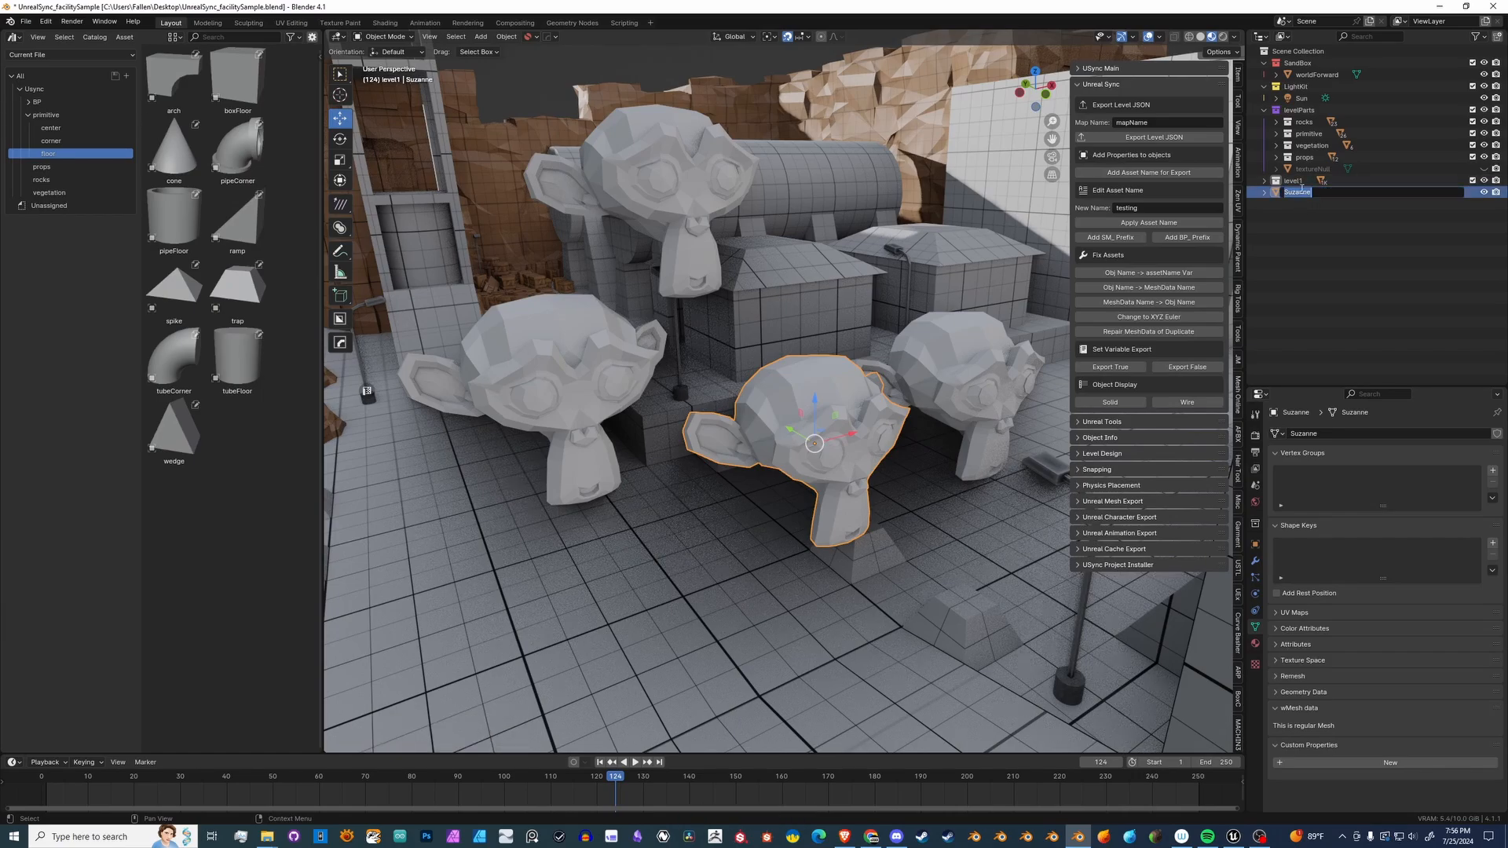
{"action": "type", "text": "hotdog"}
{"action": "key", "text": "Return"}
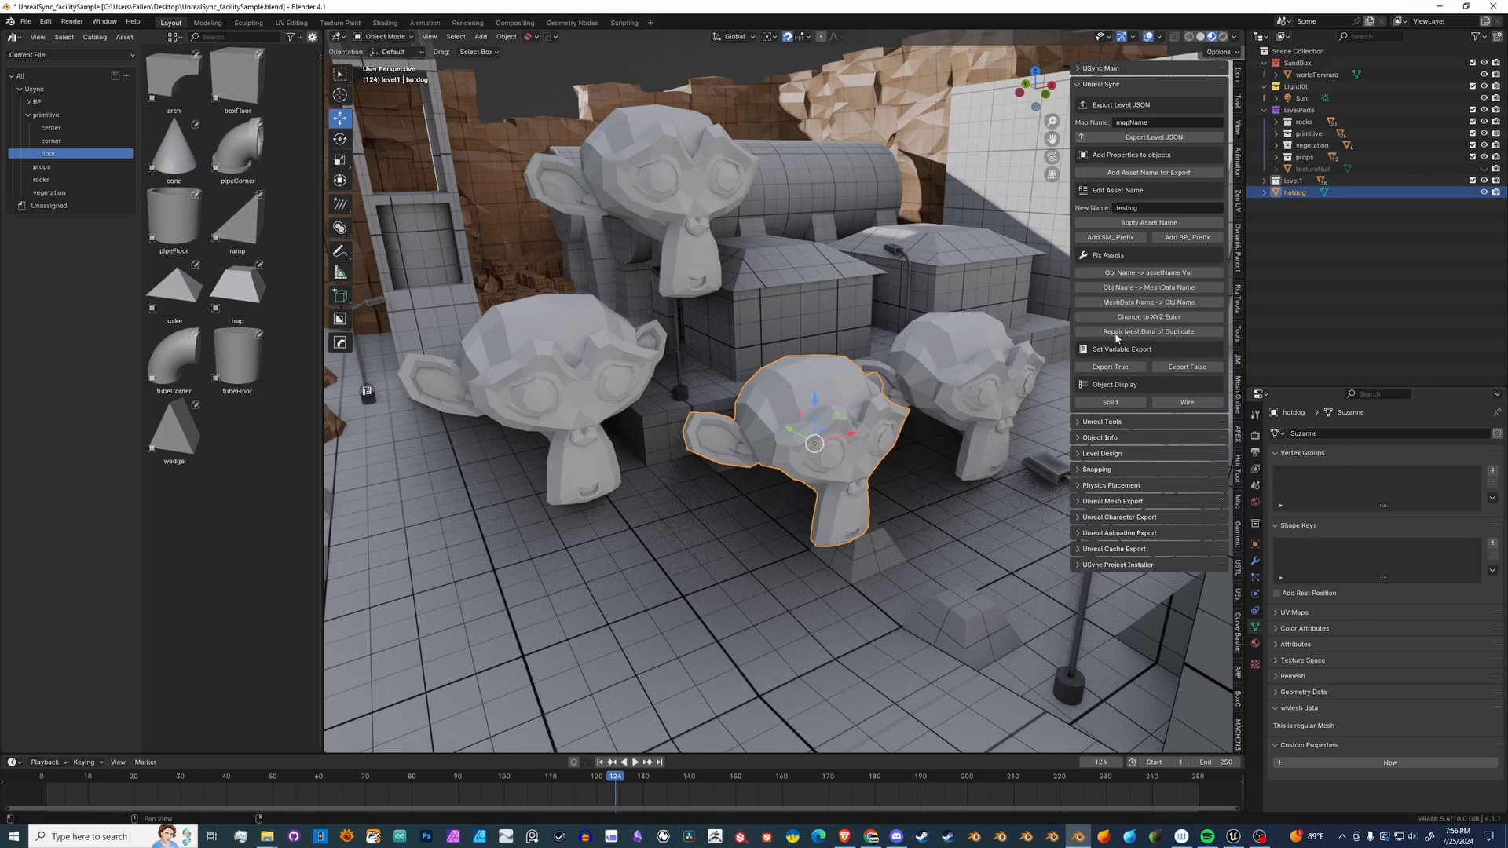
{"action": "left_click", "coordinate": [1147, 288]}
- Rename the upper head's mesh data to hamburger and copy the mesh data name to the object name
{"action": "left_click", "coordinate": [987, 374]}
{"action": "left_click", "coordinate": [570, 369]}
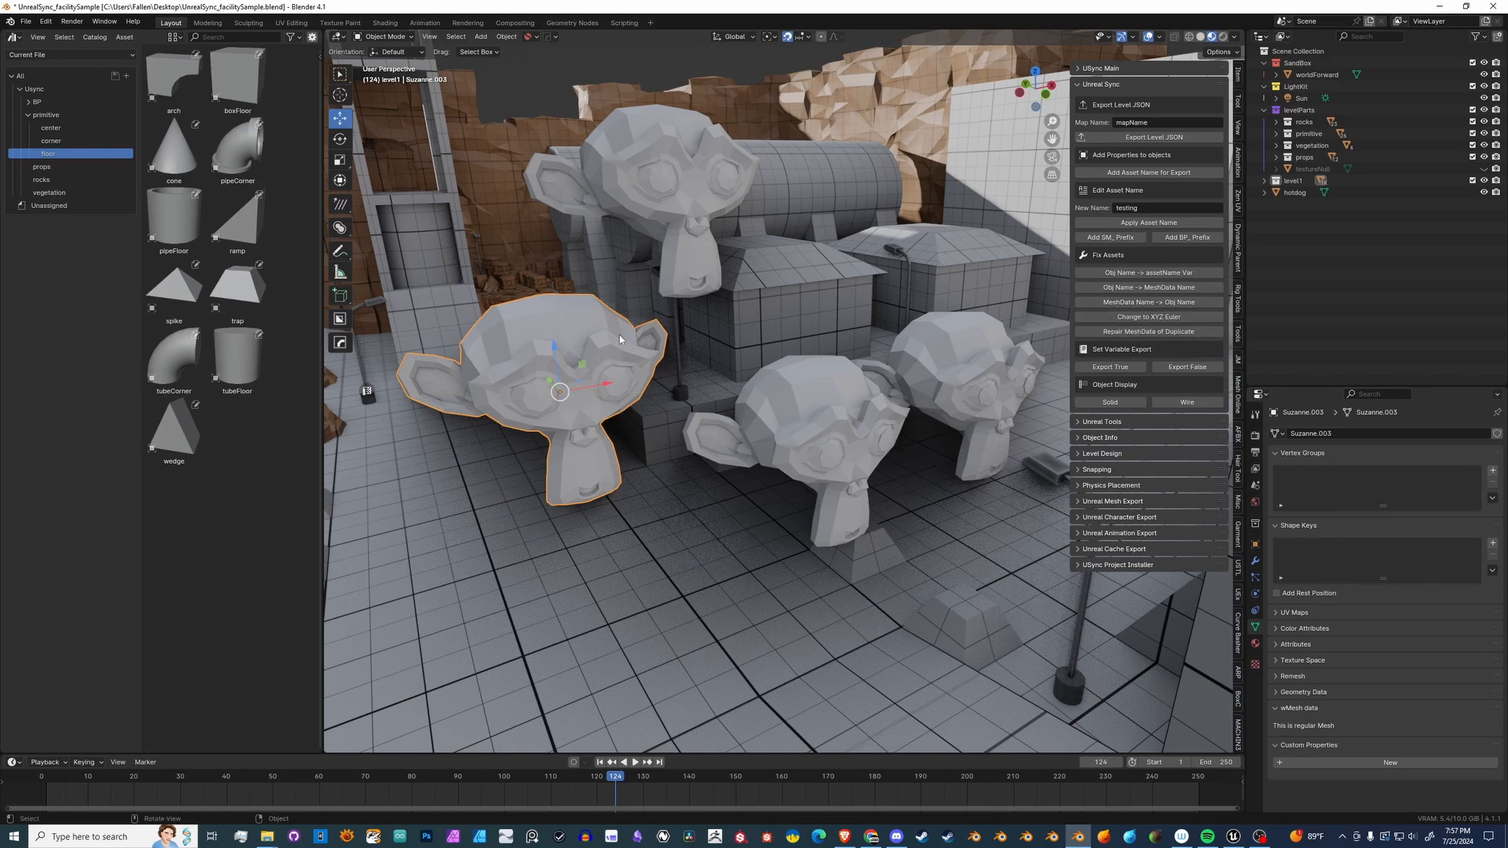
{"action": "left_click", "coordinate": [690, 196]}
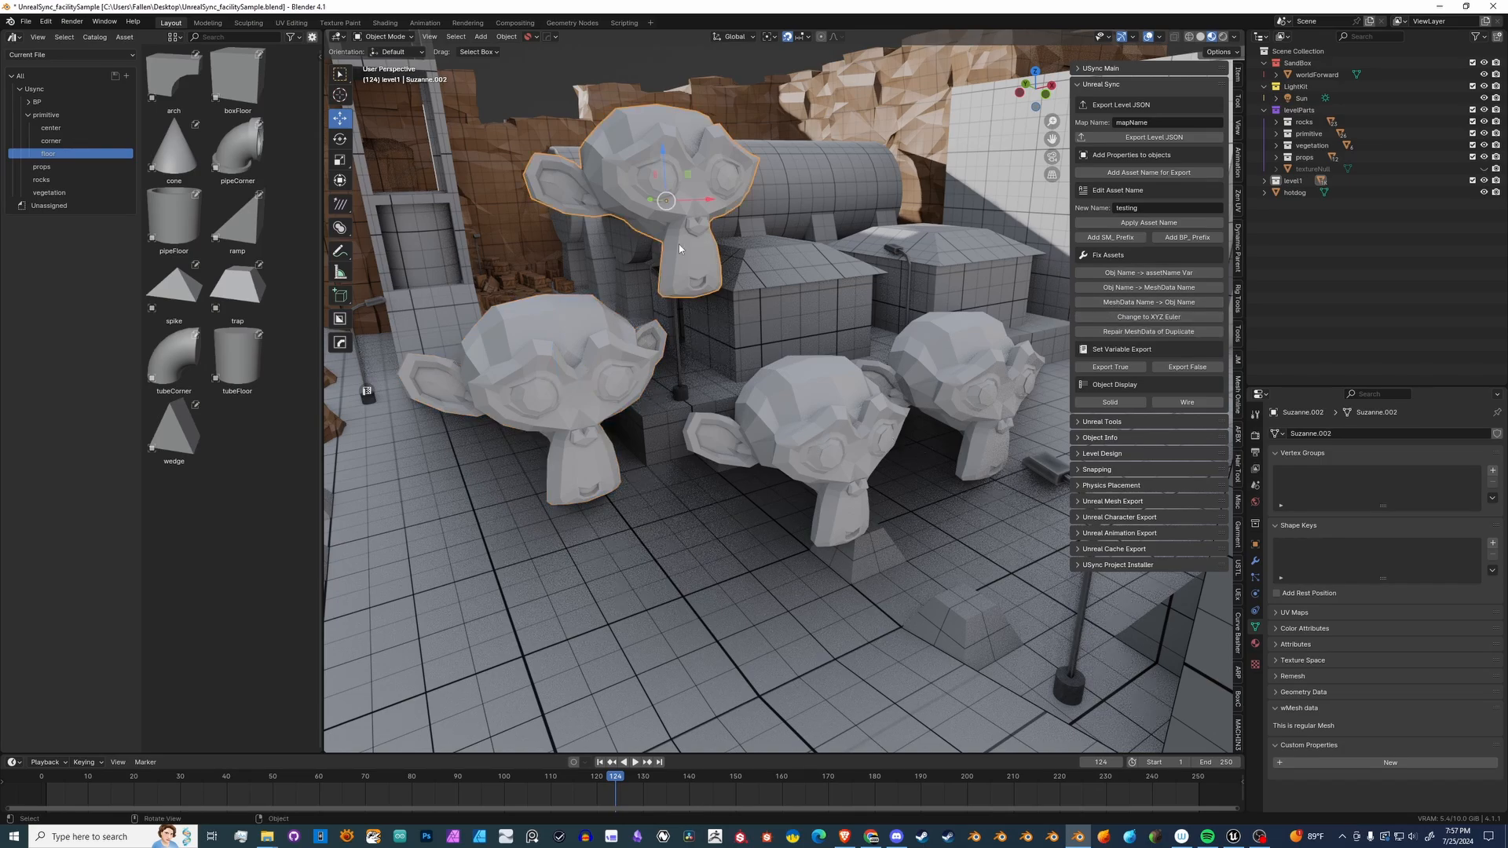
{"action": "left_click", "coordinate": [1353, 434]}
{"action": "left_click", "coordinate": [1357, 432]}
{"action": "key", "text": "ctrl+a"}
{"action": "type", "text": "ham"}
{"action": "type", "text": "burd"}
{"action": "type", "text": "er"}
{"action": "key", "text": "Return"}
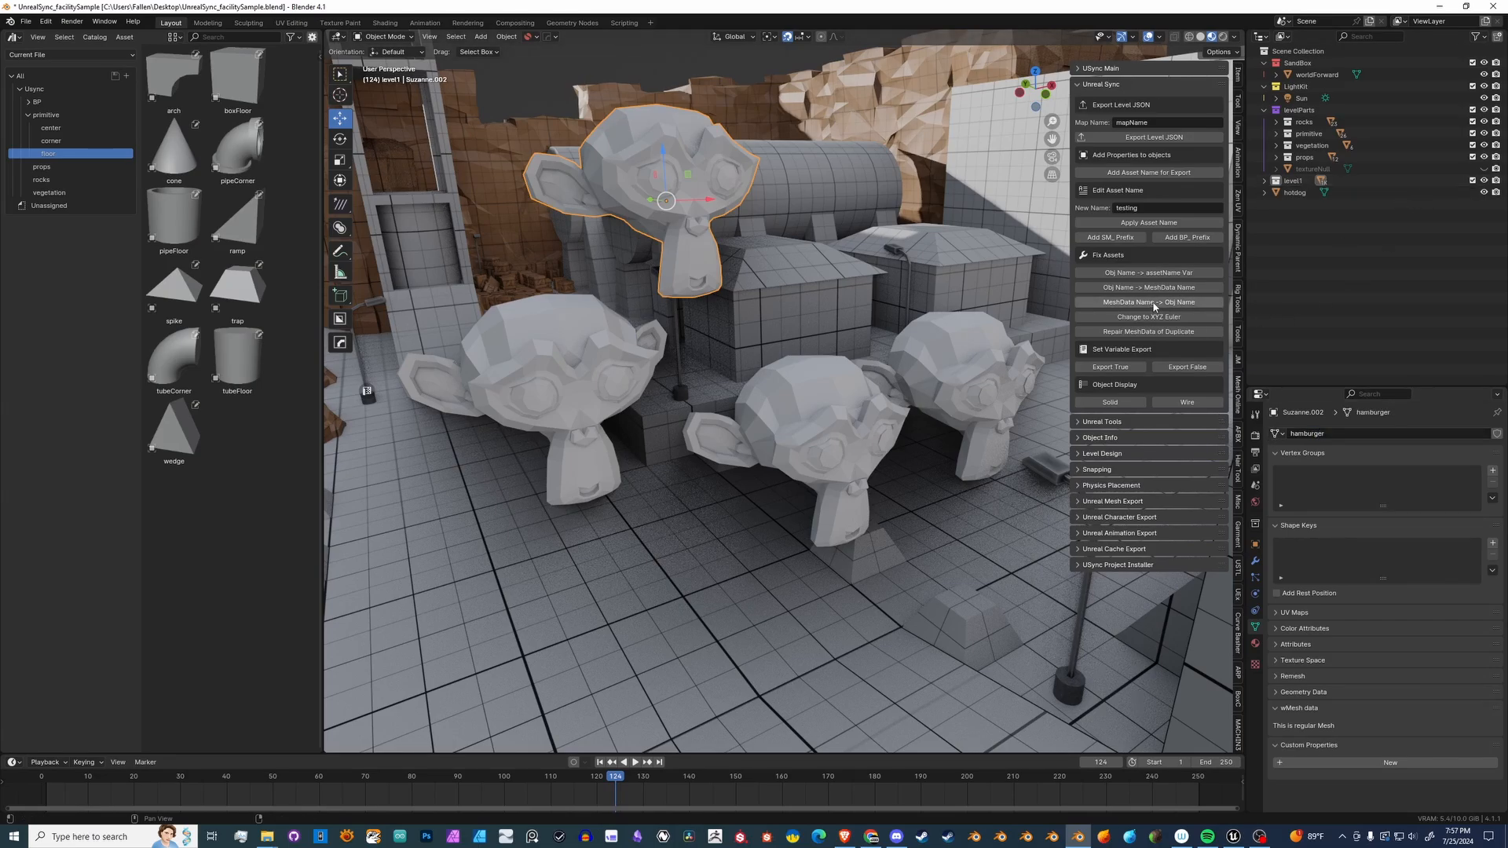
{"action": "left_click", "coordinate": [1154, 303]}
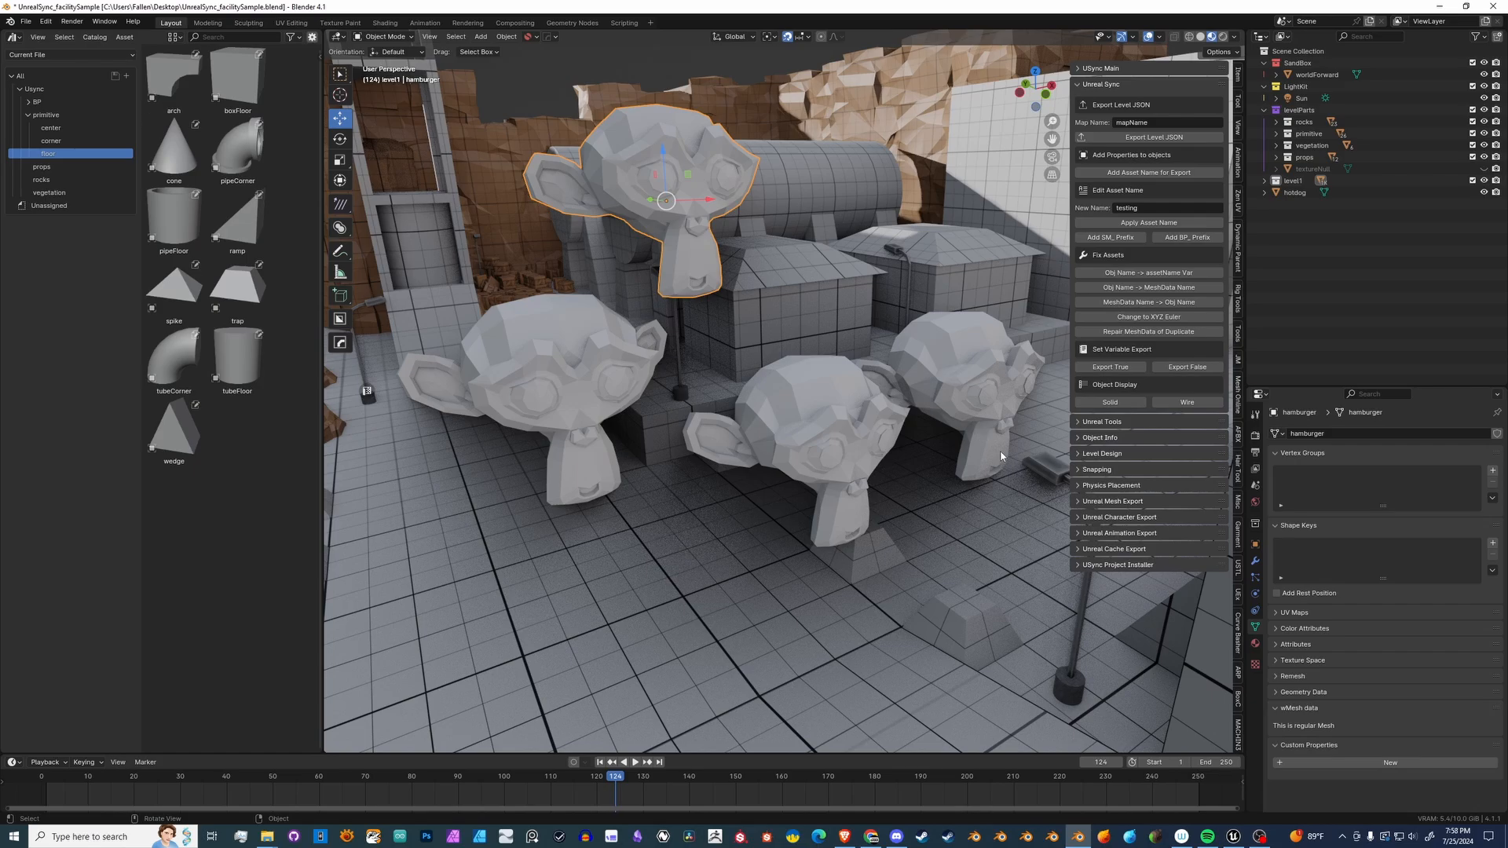
- Set the upper head's rotation mode to Quaternion (WXYZ)
{"action": "left_click", "coordinate": [1165, 319]}
{"action": "left_click", "coordinate": [1239, 73]}
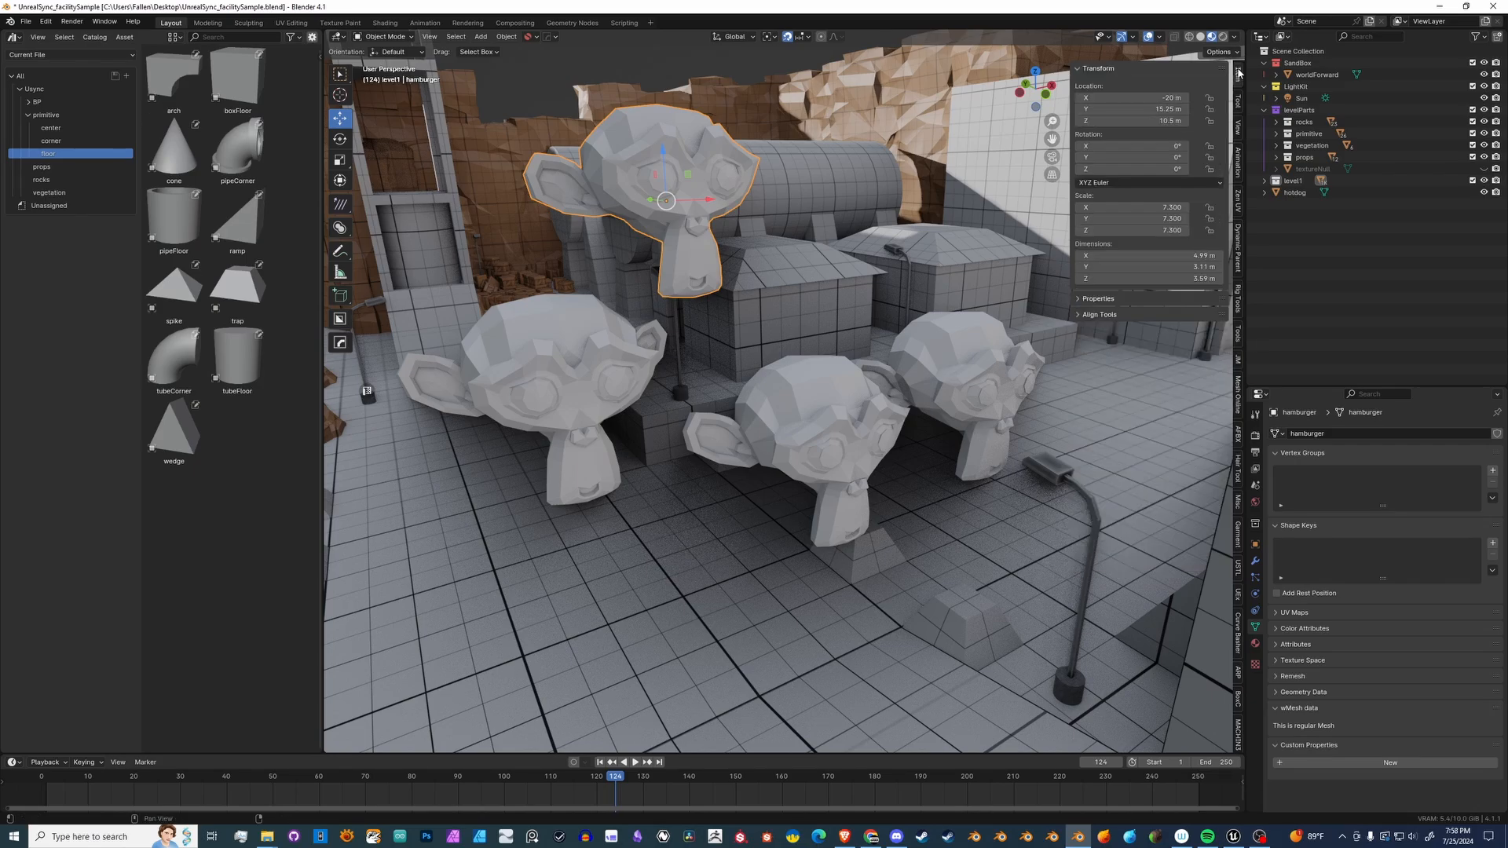
{"action": "left_click", "coordinate": [1138, 183]}
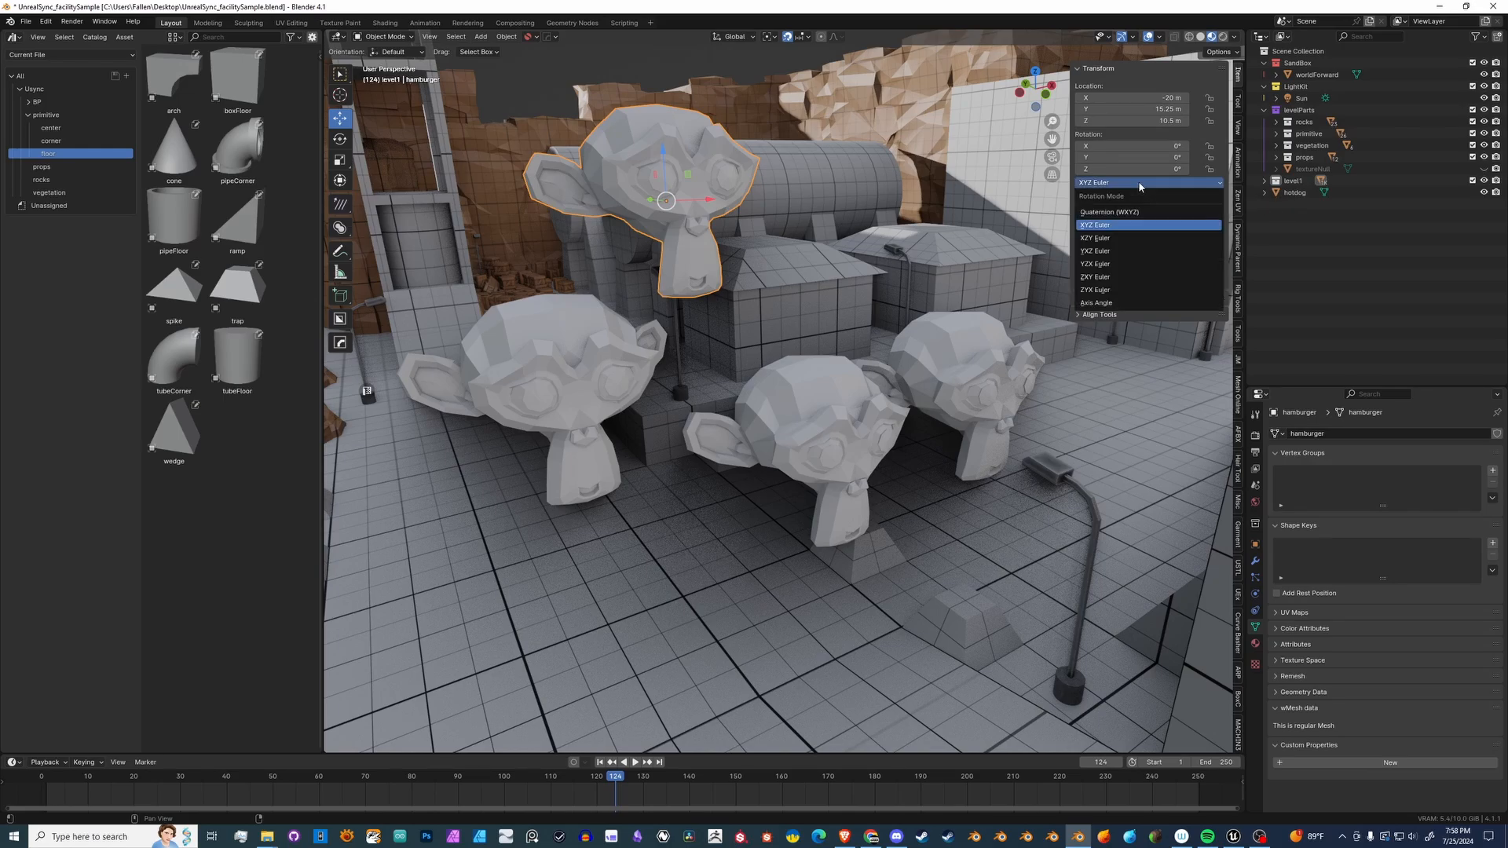
{"action": "left_click", "coordinate": [1112, 212]}
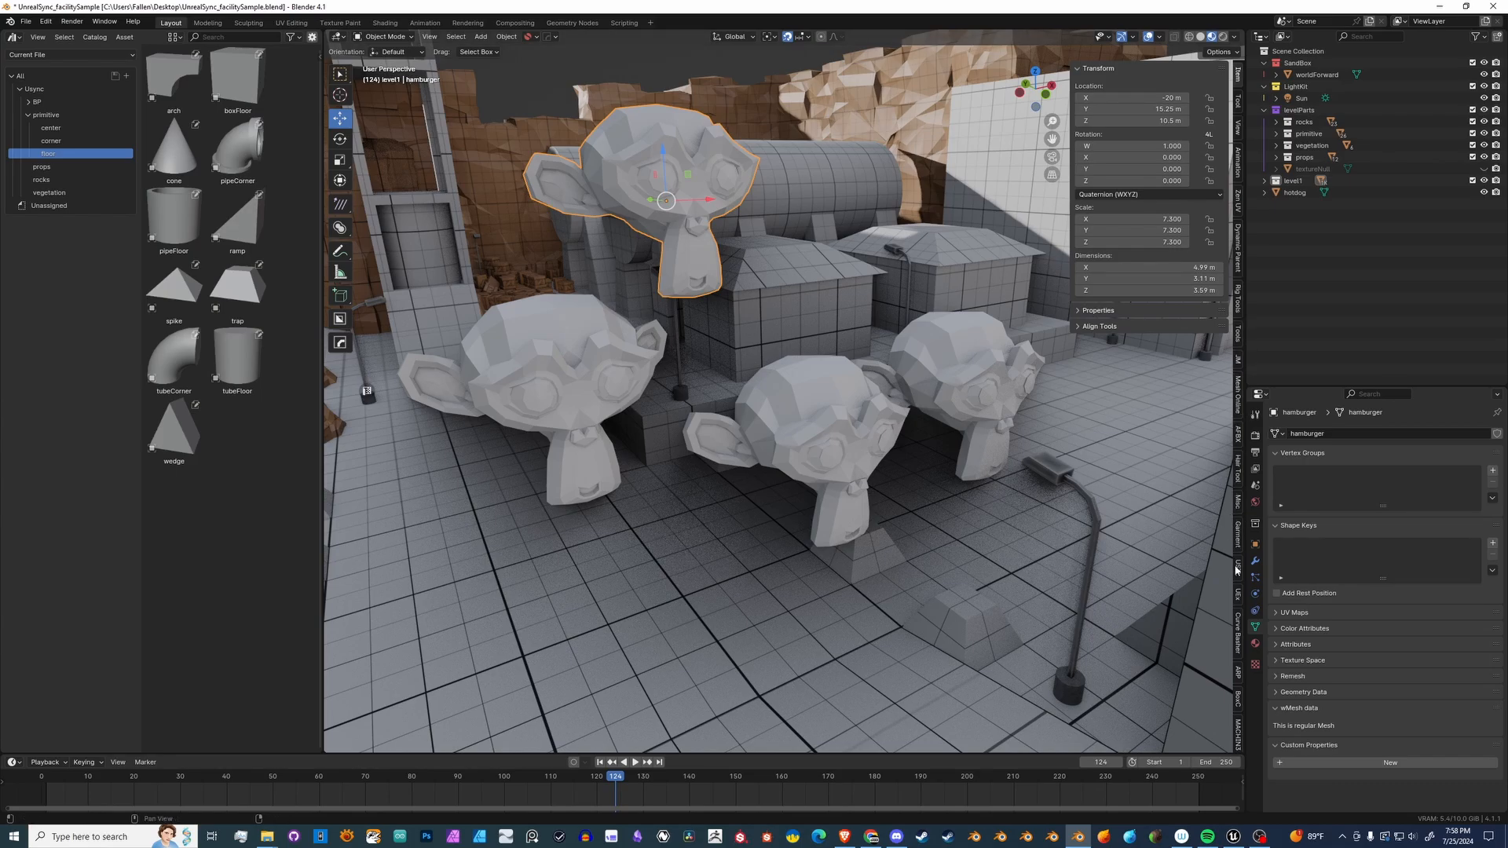
{"action": "scroll", "coordinate": [1243, 581], "scroll_direction": "down", "scroll_amount": 5}
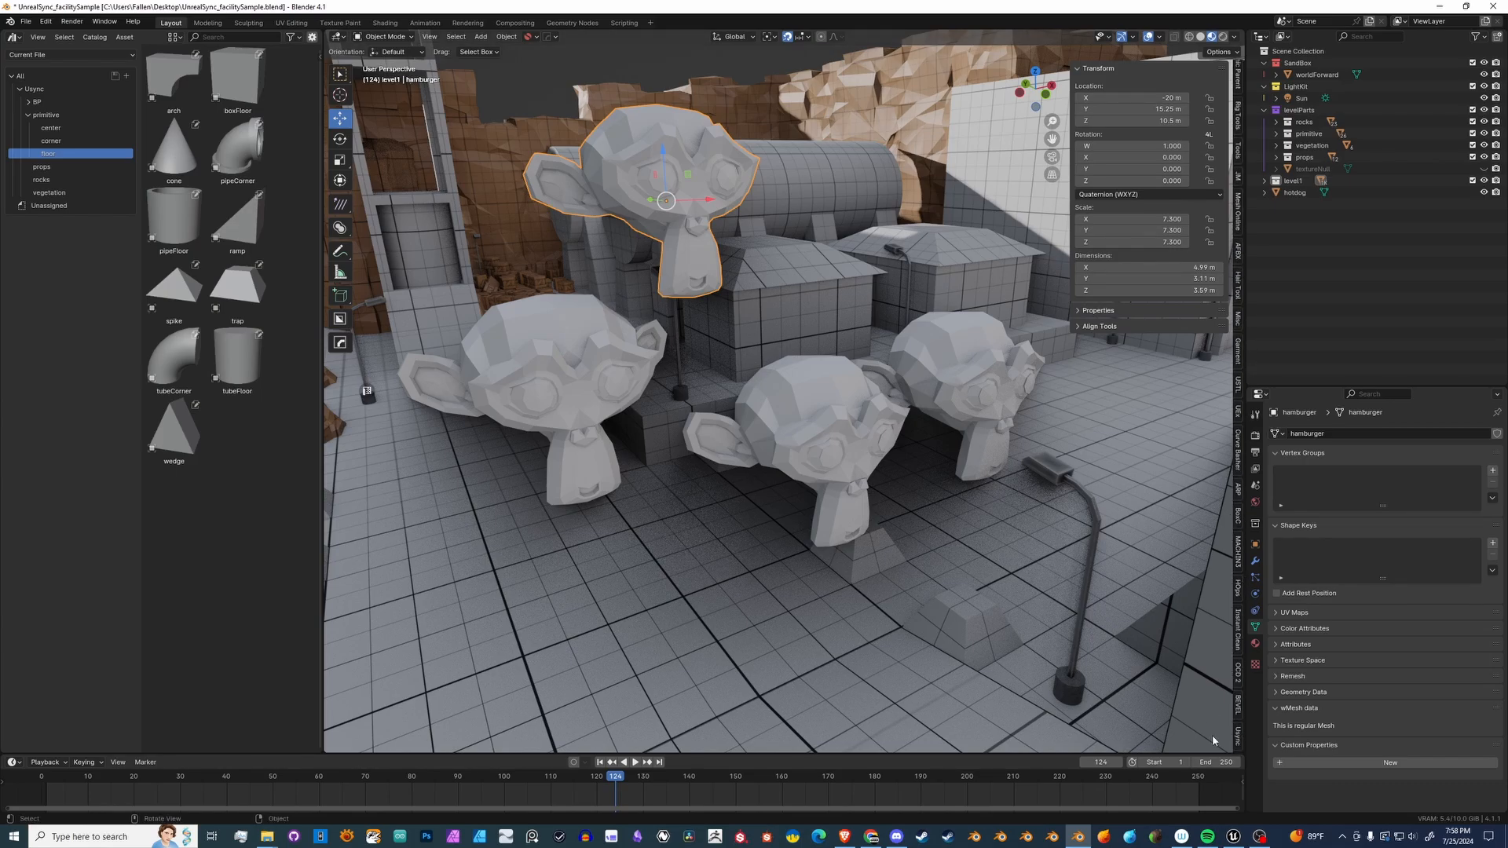
- Convert the upper head's rotation mode to XYZ Euler with Unreal Sync's asset fixing tools and check it in the transform properties
{"action": "left_click", "coordinate": [1238, 735]}
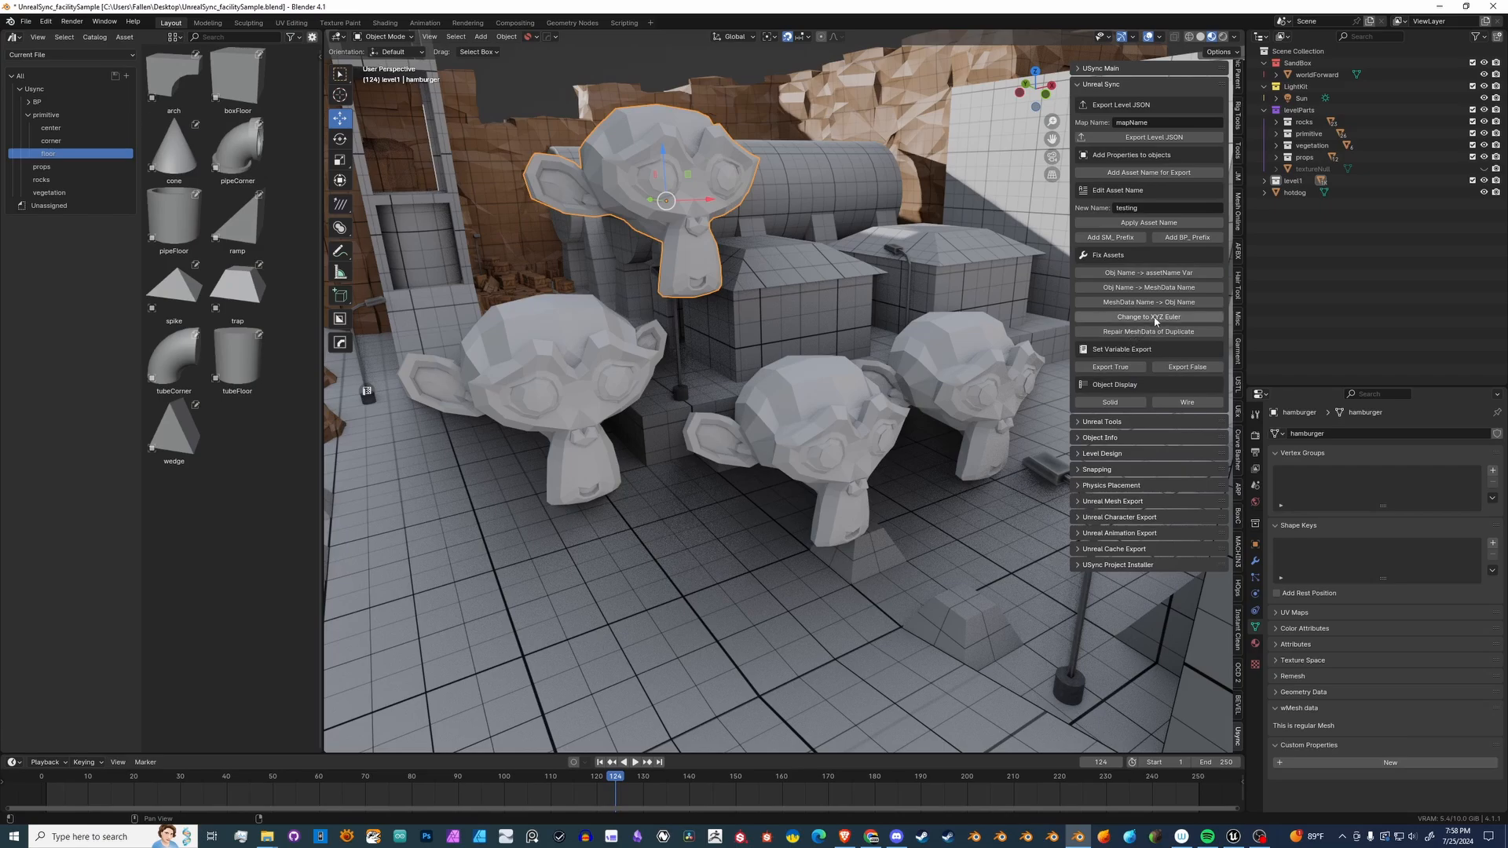
{"action": "scroll", "coordinate": [1238, 82], "scroll_direction": "up", "scroll_amount": 5}
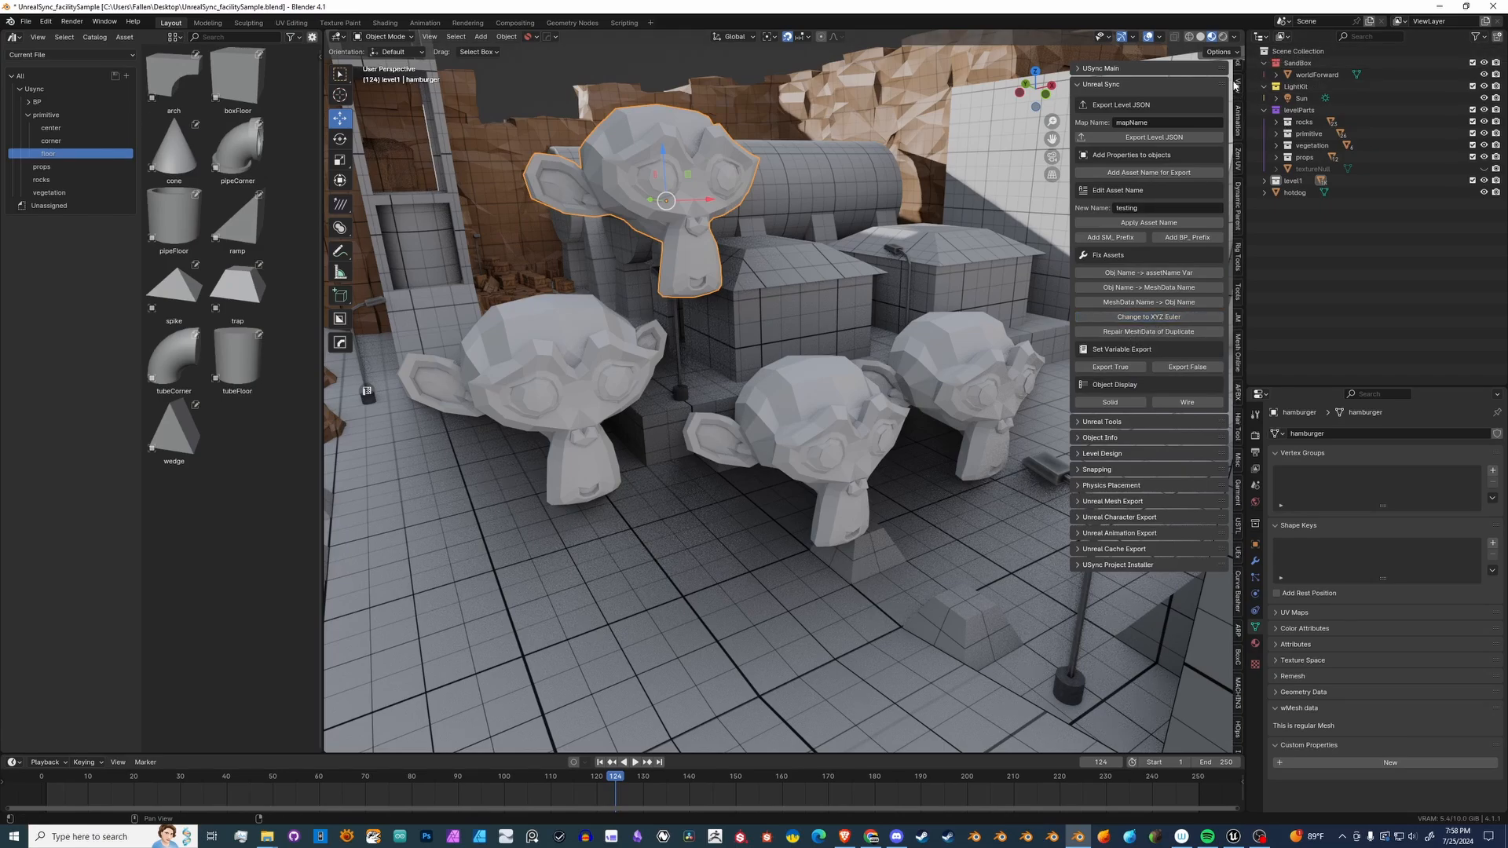
{"action": "left_click", "coordinate": [1239, 75]}
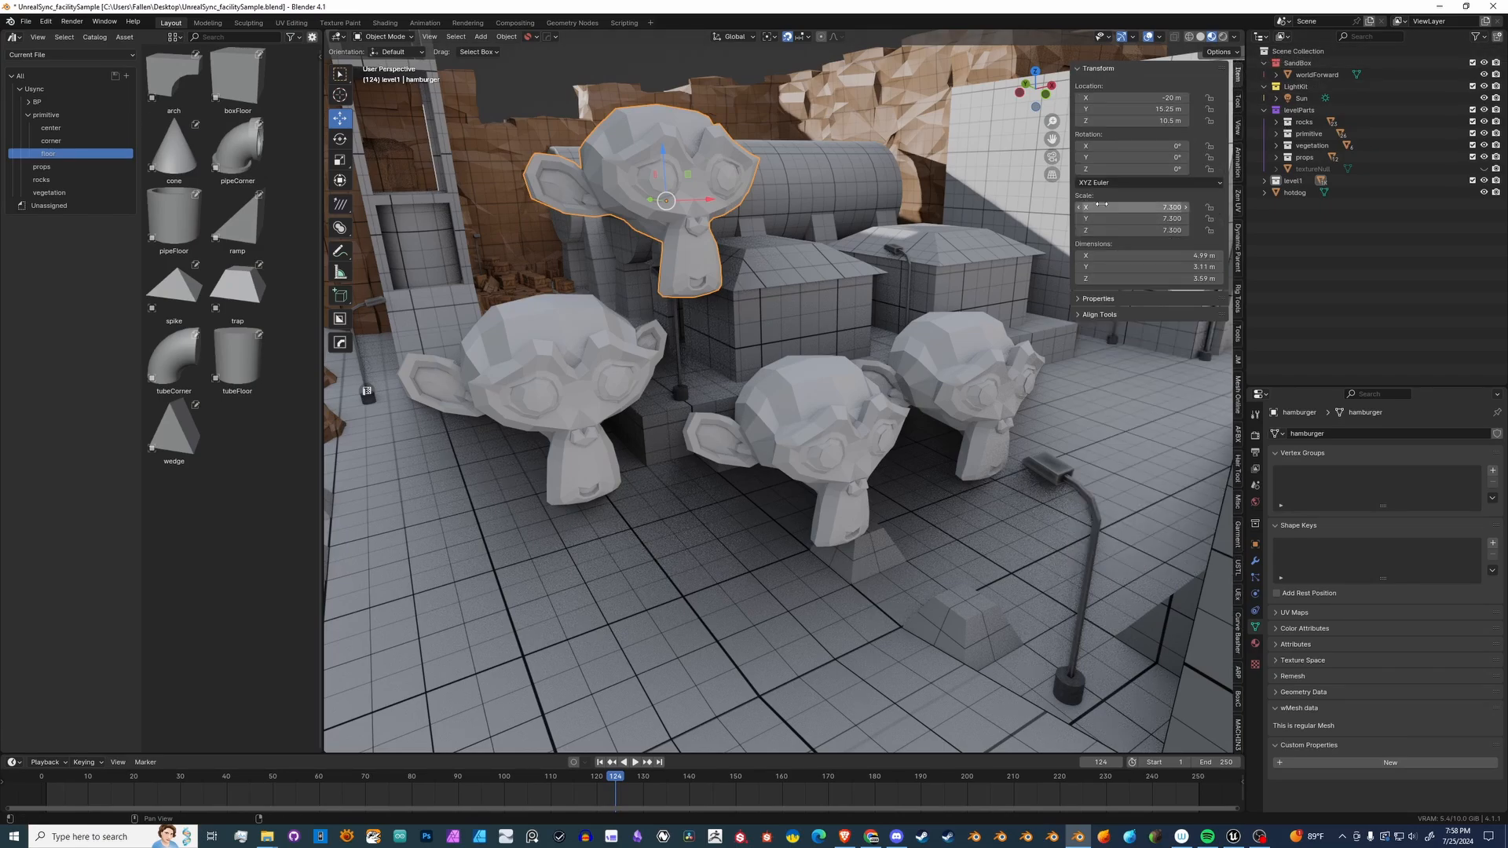
{"action": "scroll", "coordinate": [1240, 608], "scroll_direction": "down", "scroll_amount": 5}
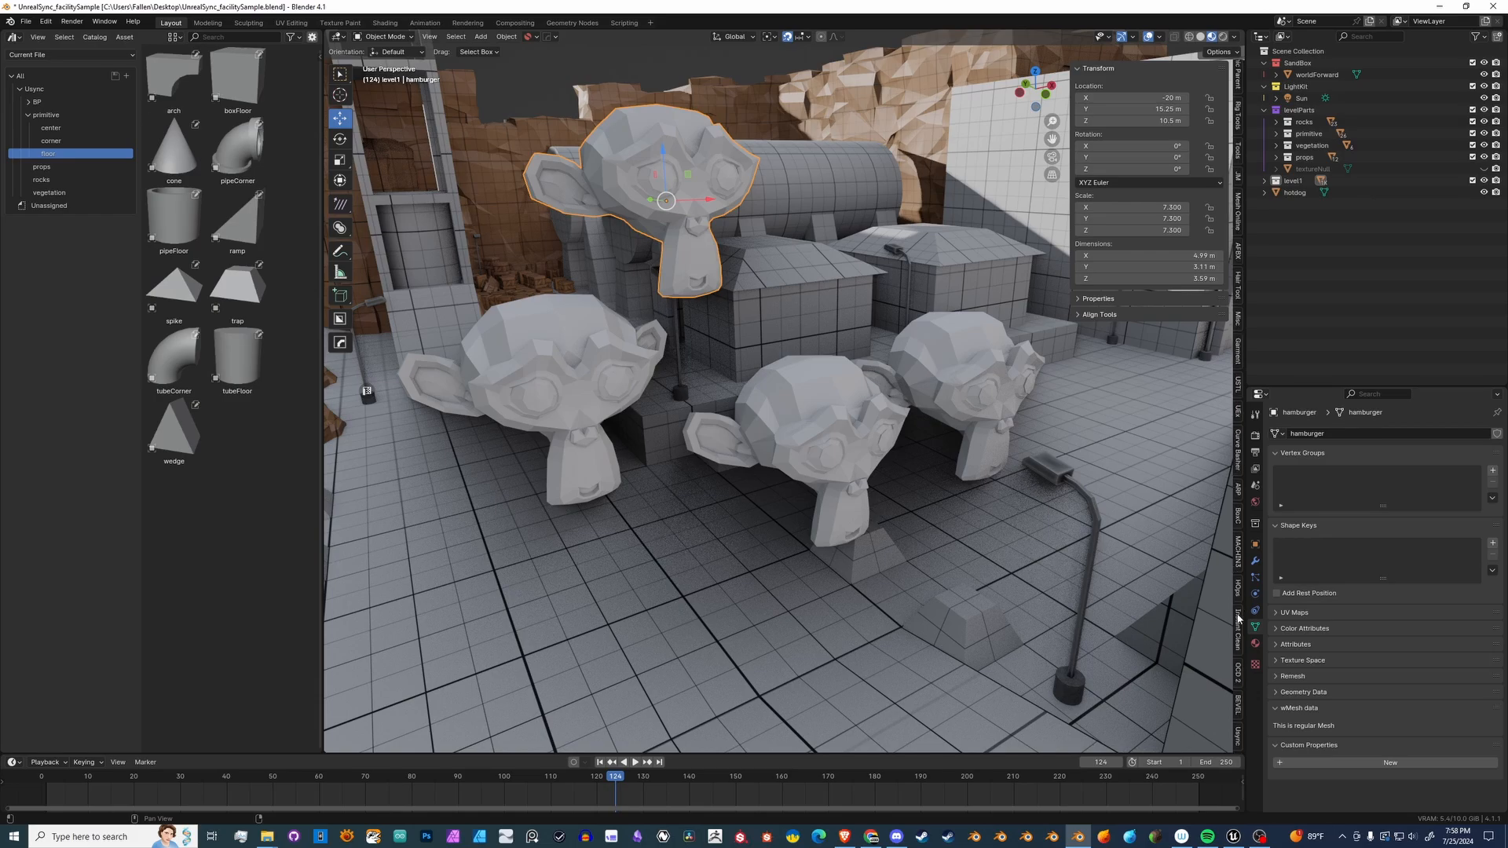
{"action": "left_click", "coordinate": [1238, 739]}
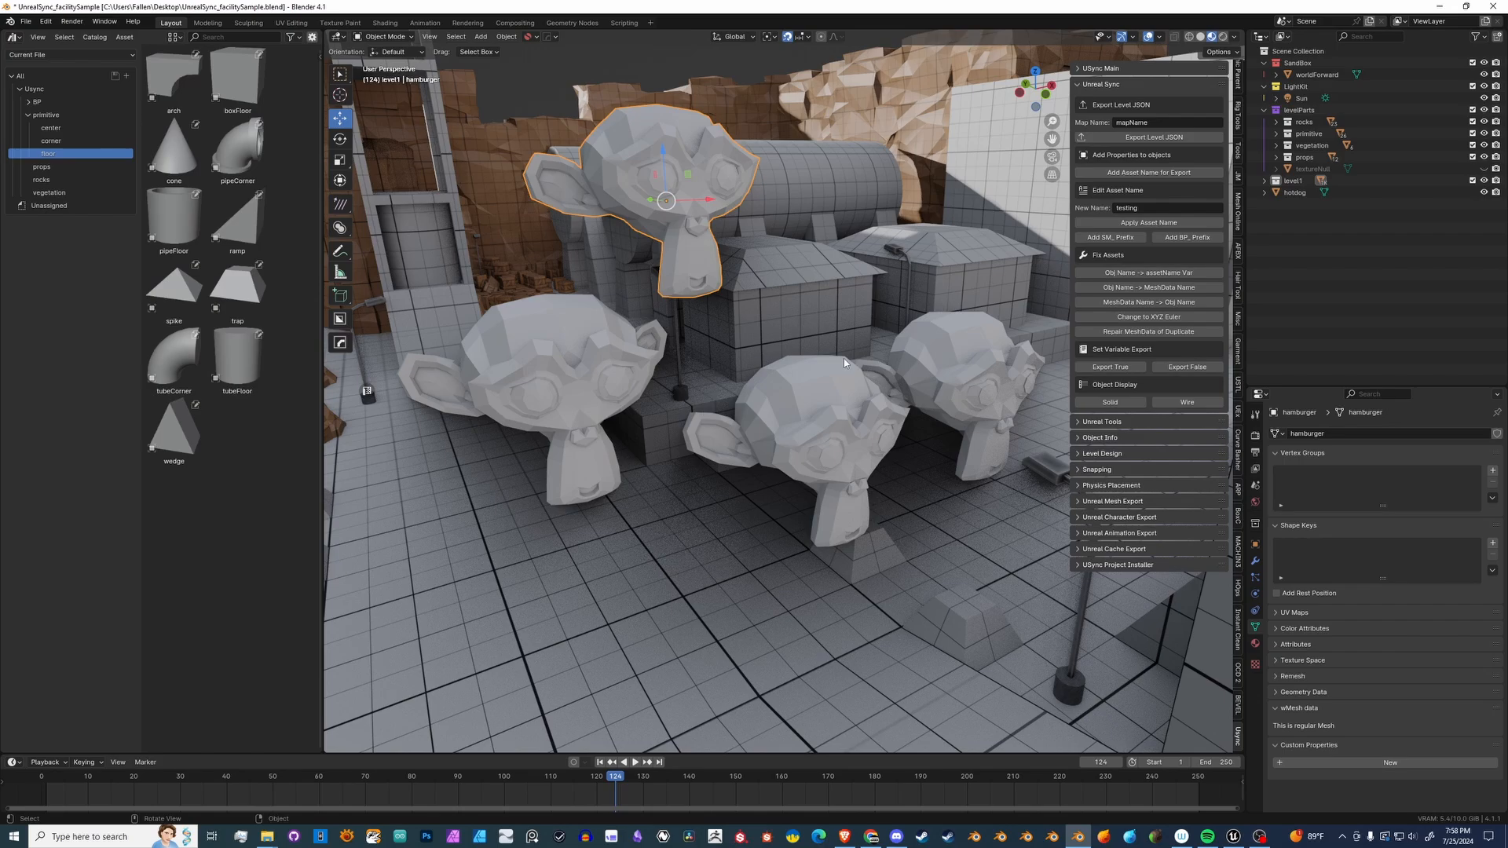
- Try to remove the numeric suffix from the mesh data name of the Suzanne.001 head
{"action": "left_click", "coordinate": [796, 415]}
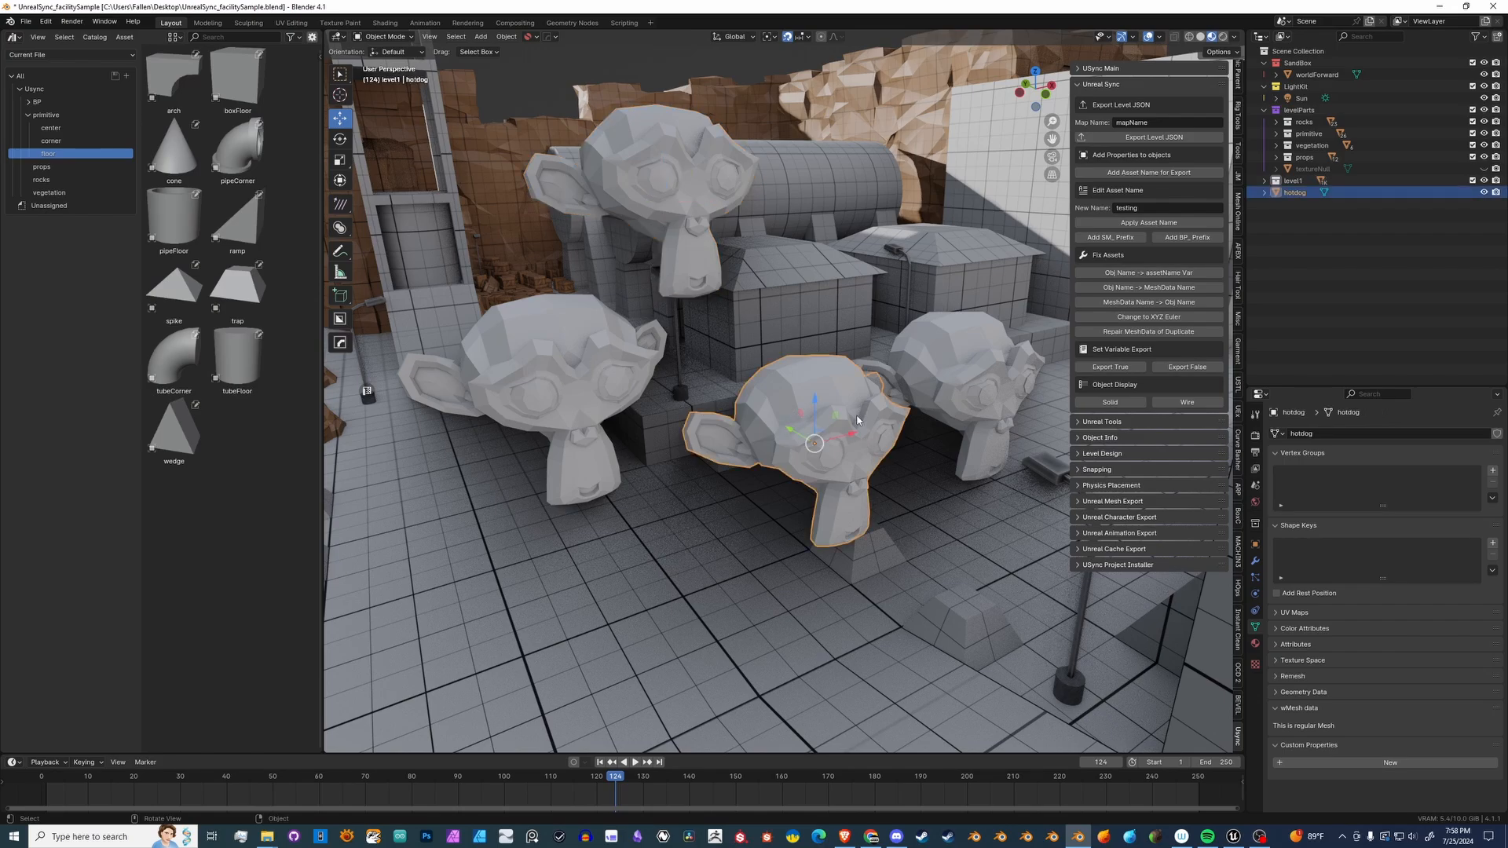
{"action": "left_click", "coordinate": [991, 370], "text": "shift"}
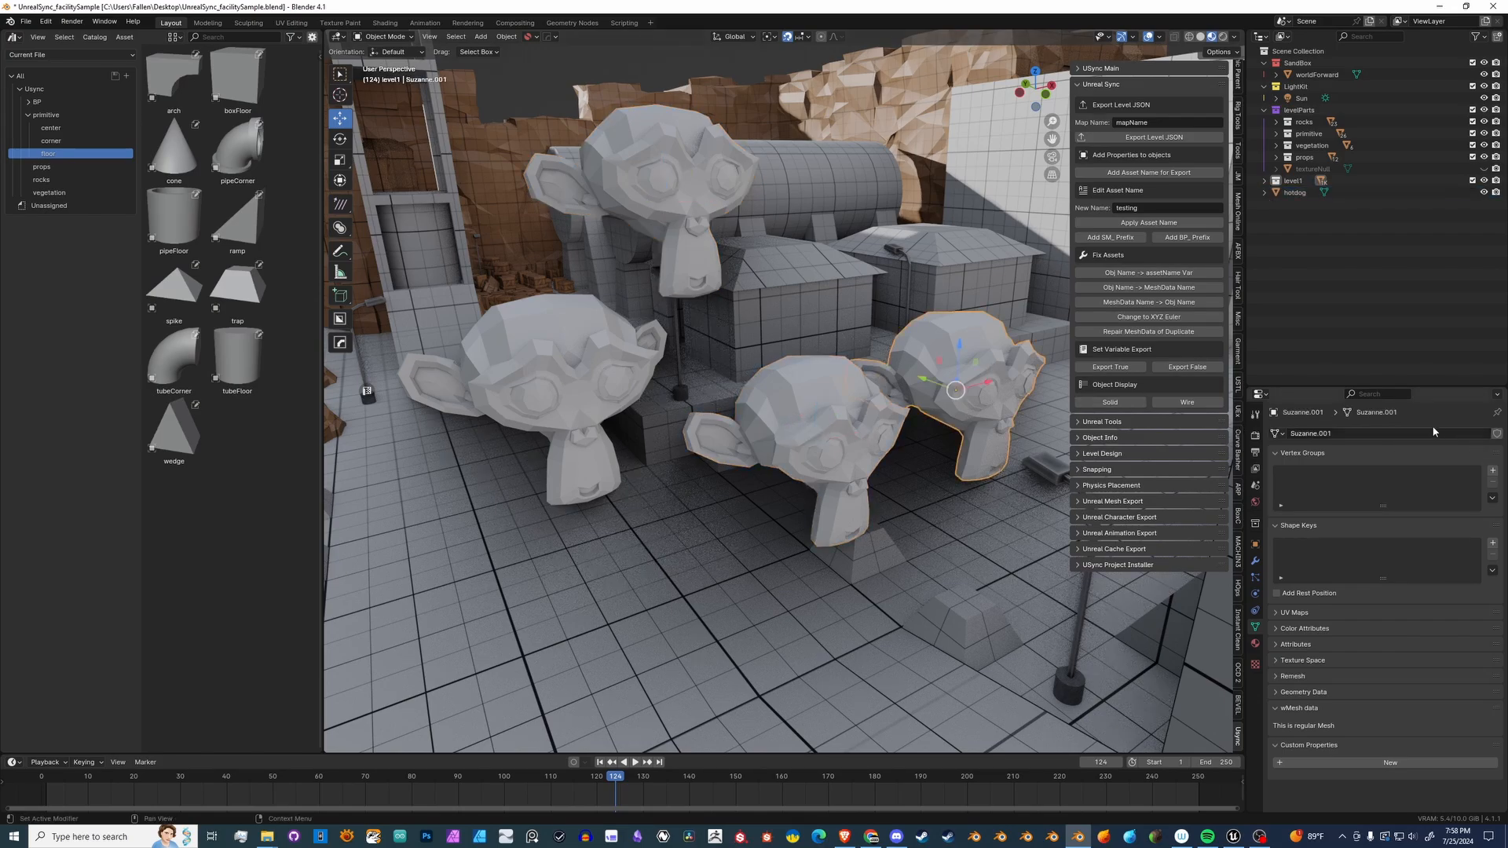
{"action": "left_click", "coordinate": [1366, 433]}
{"action": "left_click", "coordinate": [1366, 433]}
{"action": "key", "text": "BackSpace"}
{"action": "key", "text": "BackSpace"}
{"action": "key", "text": "BackSpace"}
{"action": "key", "text": "Return"}
- Delete all four monkey heads from the level
{"action": "left_click", "coordinate": [832, 418], "text": "shift"}
{"action": "left_click", "coordinate": [615, 369], "text": "shift"}
{"action": "left_click", "coordinate": [642, 210], "text": "shift"}
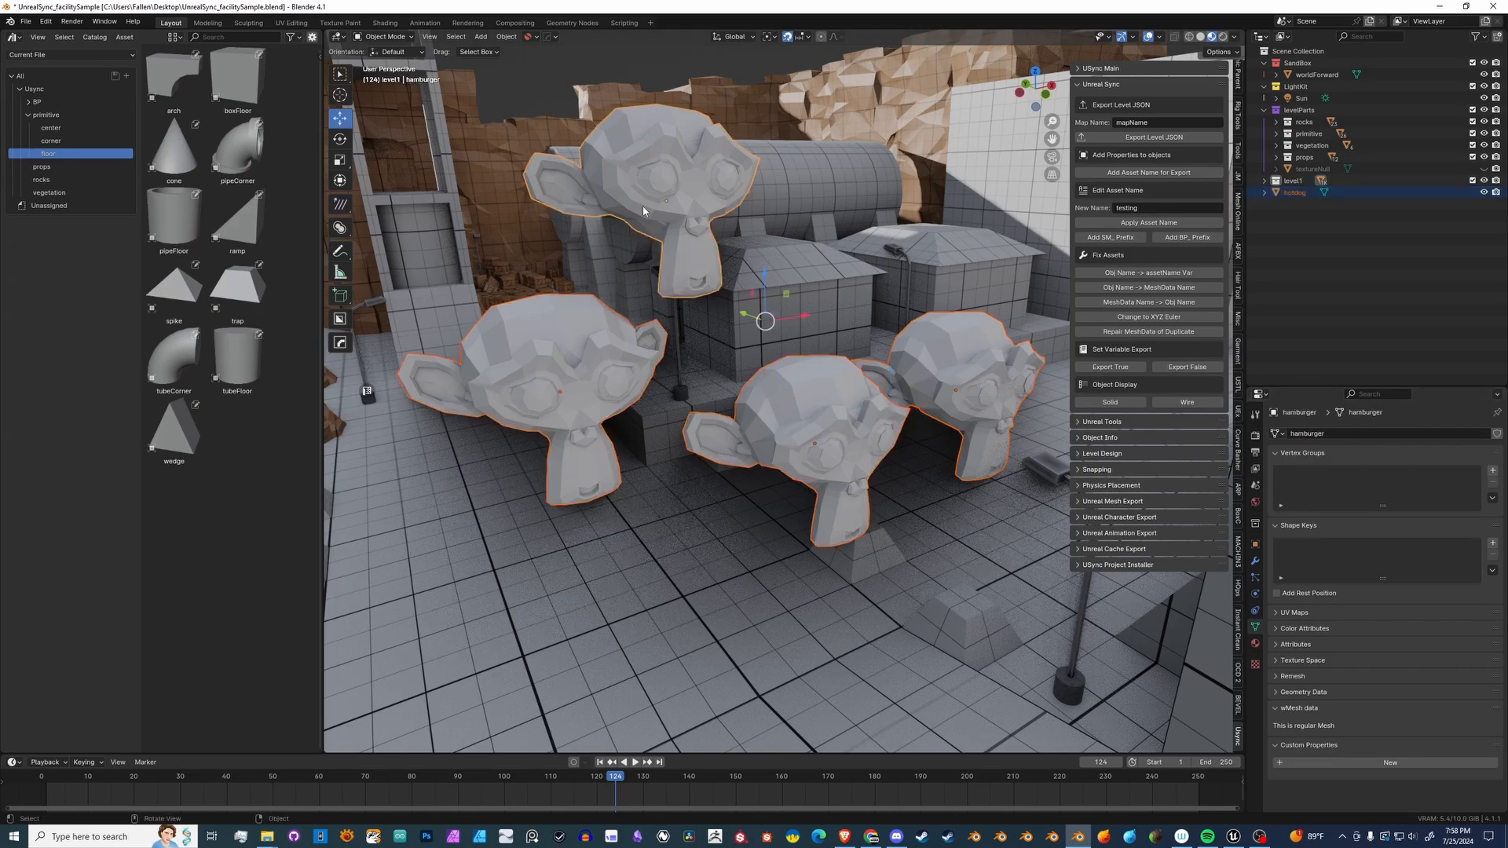
{"action": "key", "text": "x"}
{"action": "left_click", "coordinate": [643, 207]}
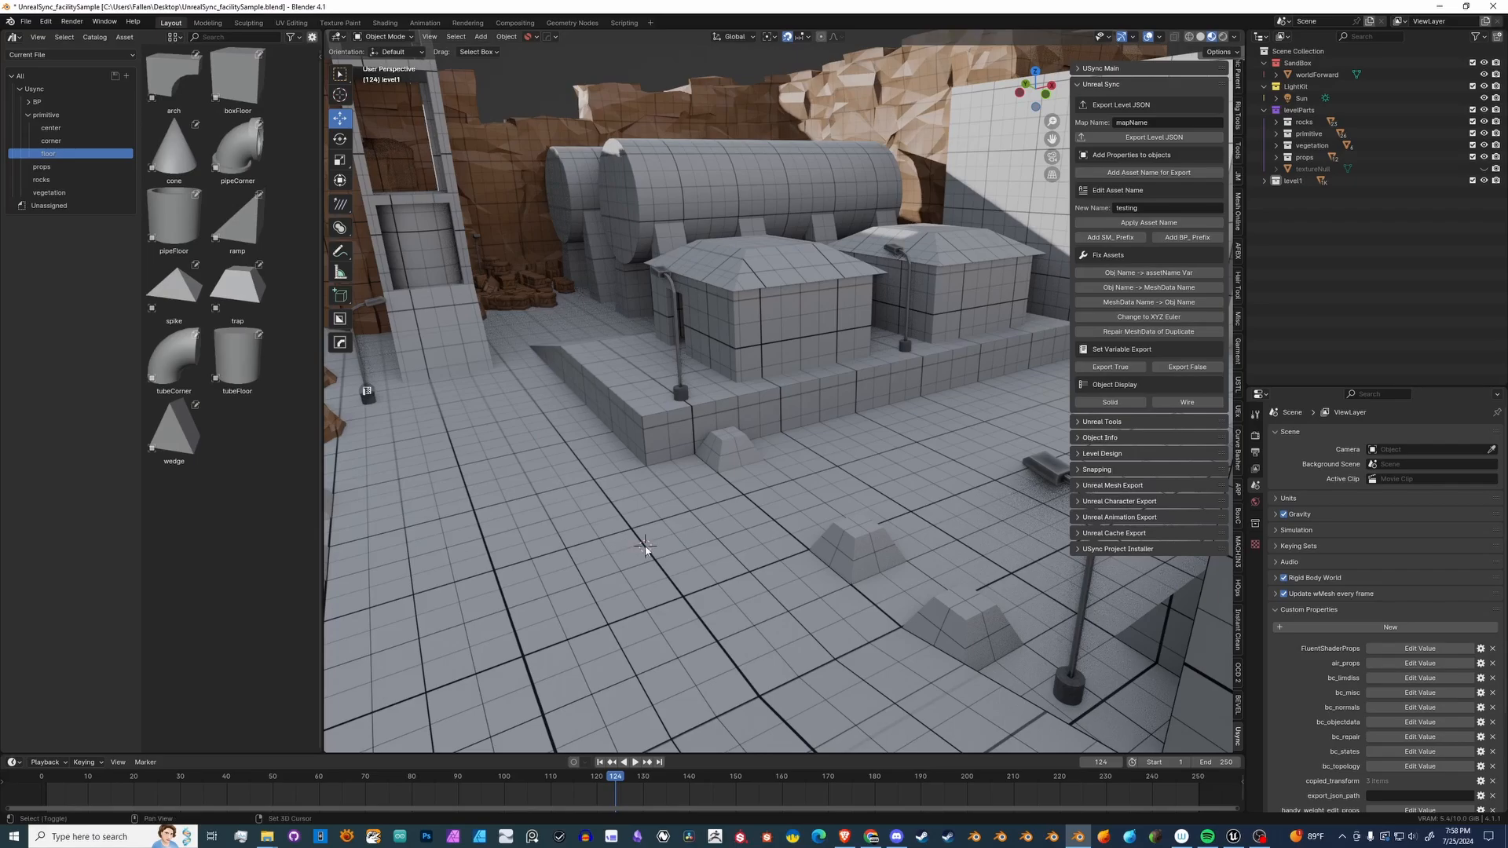
- Add a monkey mesh on the facility floor and scale it up by 7.2 and again by 1.5
{"action": "key", "text": "shift+a"}
{"action": "mouse_move", "coordinate": [644, 547]}
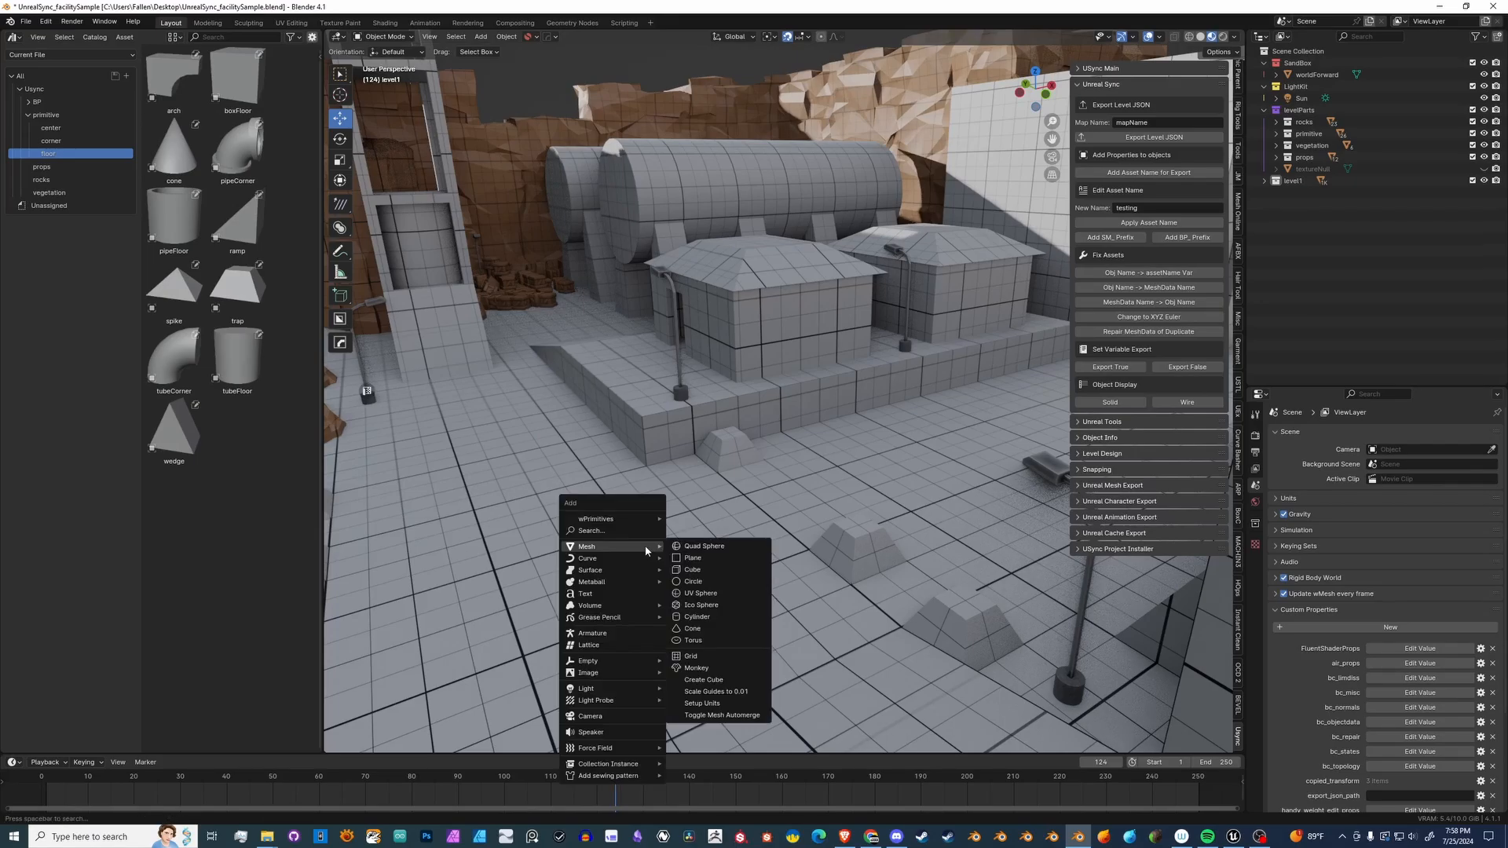
{"action": "left_click", "coordinate": [701, 673]}
{"action": "left_click_drag", "start_coordinate": [644, 564], "coordinate": [963, 449]}
{"action": "key", "text": "s"}
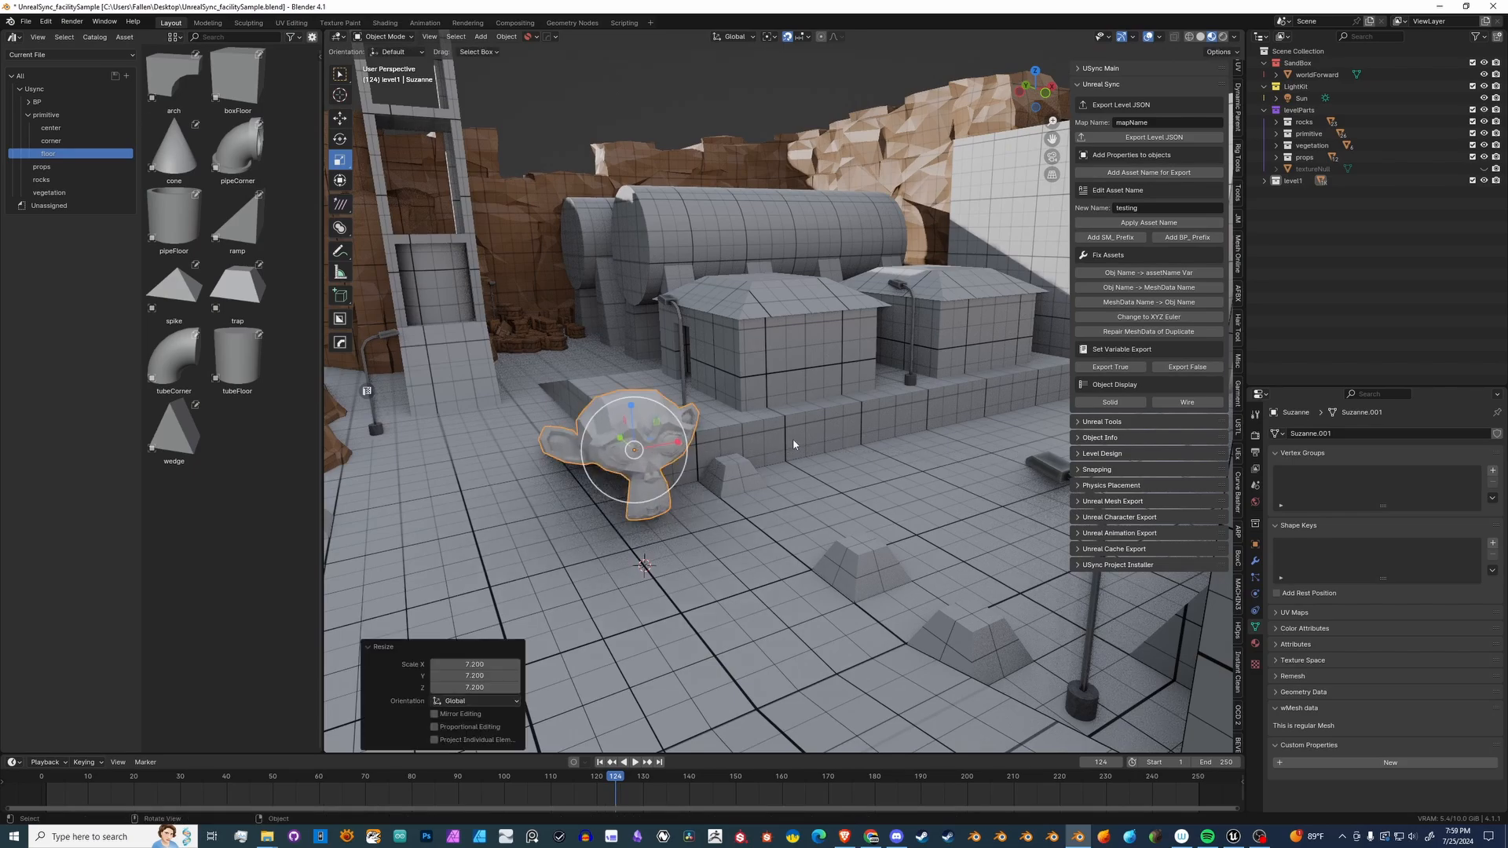
{"action": "left_click_drag", "start_coordinate": [793, 438], "coordinate": [882, 453]}
{"action": "middle_click_drag", "start_coordinate": [882, 453], "coordinate": [654, 493]}
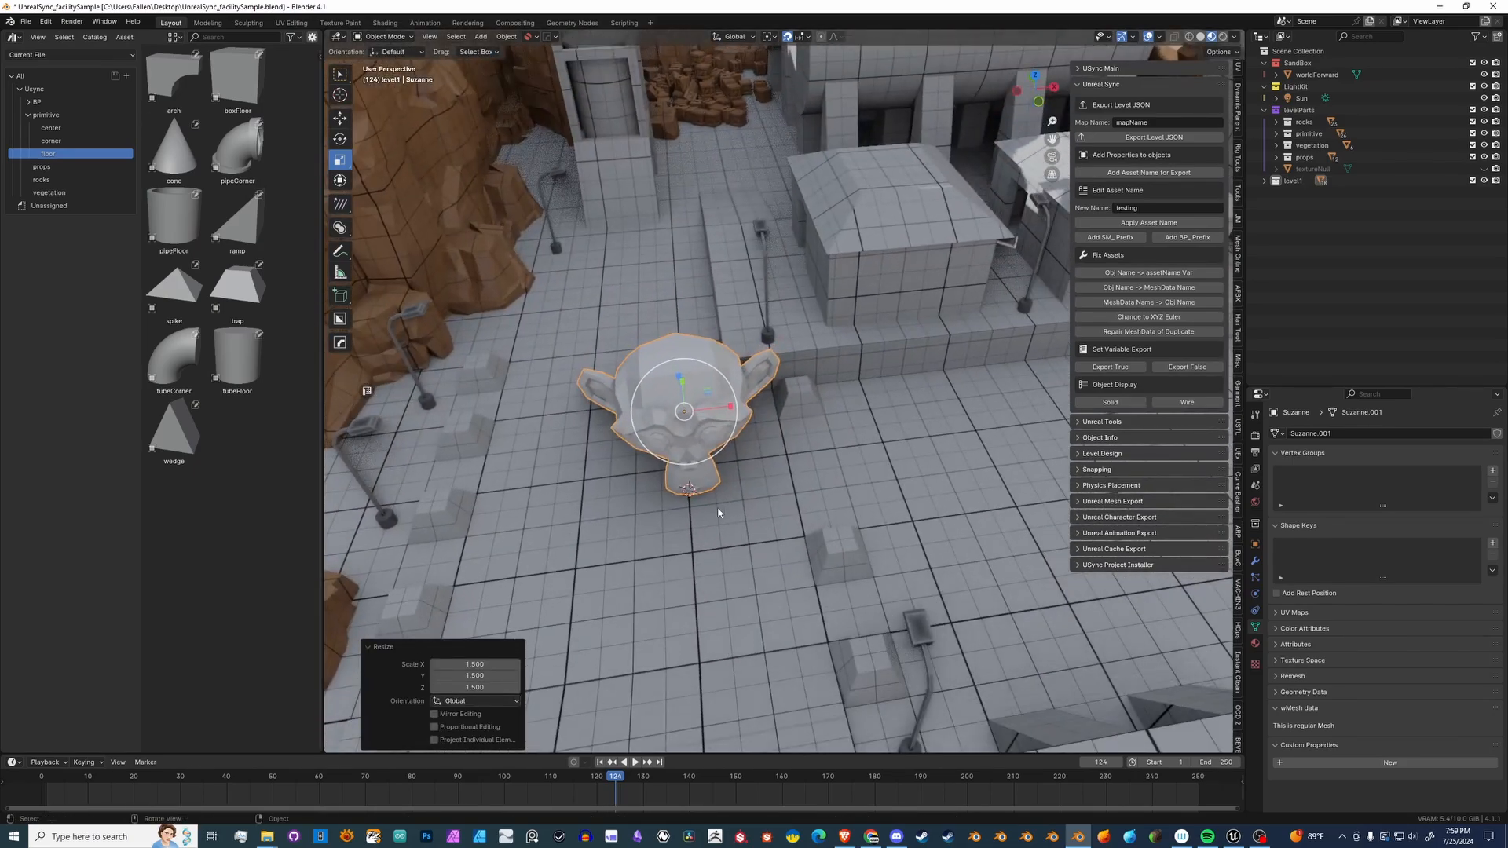
- Duplicate the monkey head twice along the X axis to form a row of three, offsetting the first copy by 8.5 m
{"action": "key", "text": "shift+d"}
{"action": "right_click", "coordinate": [817, 416]}
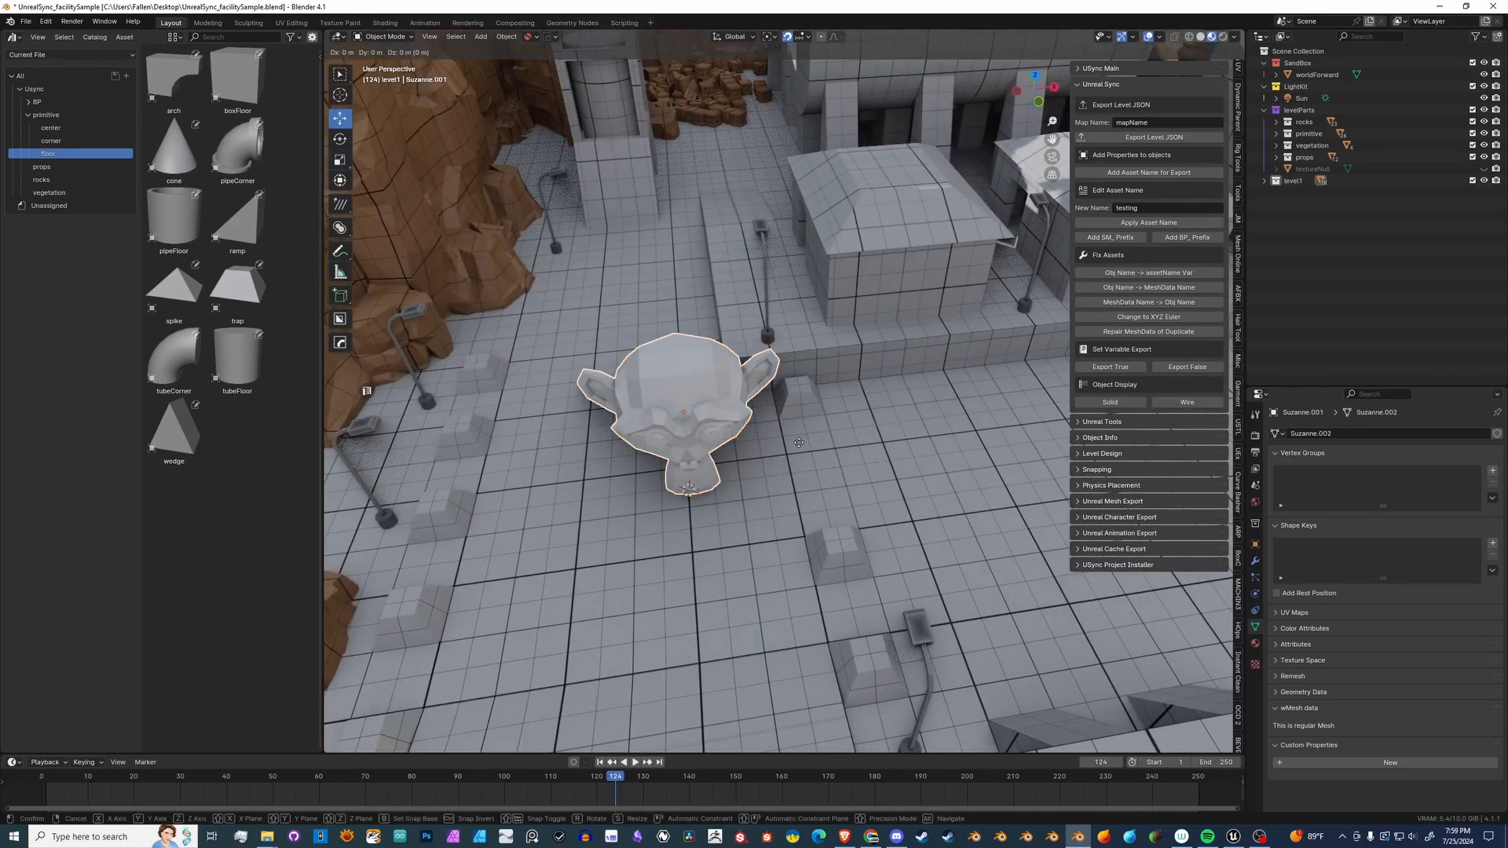
{"action": "left_click_drag", "start_coordinate": [731, 407], "coordinate": [966, 379]}
{"action": "middle_click_drag", "start_coordinate": [817, 456], "coordinate": [880, 433]}
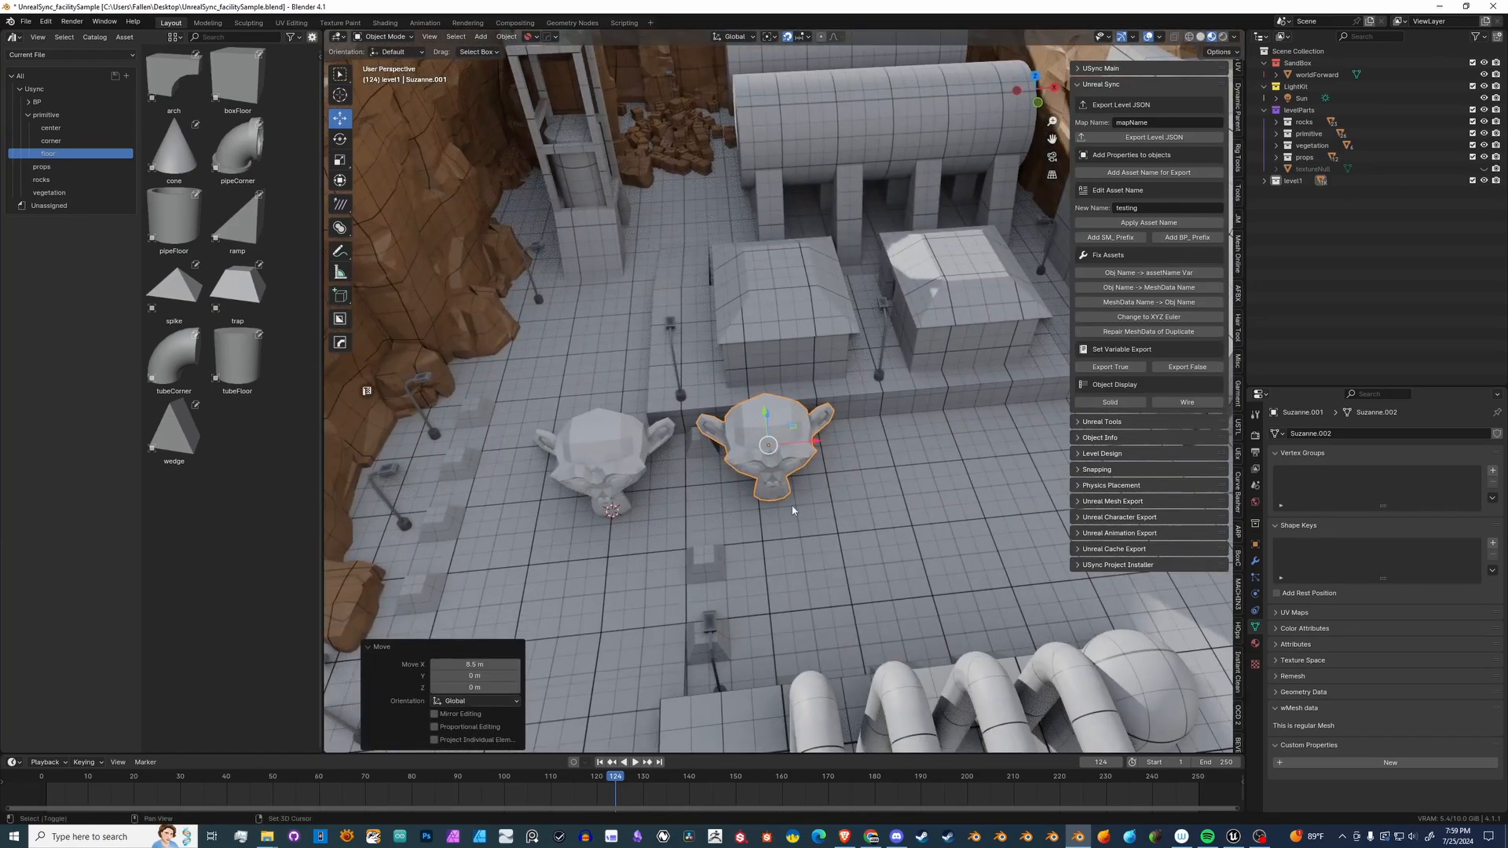
{"action": "key", "text": "shift+d"}
{"action": "right_click", "coordinate": [879, 433]}
{"action": "left_click_drag", "start_coordinate": [819, 442], "coordinate": [1026, 440]}
{"action": "middle_click_drag", "start_coordinate": [1026, 440], "coordinate": [832, 518]}
- Duplicate the last head of the row and place the copy above and behind it, about 7.75 m higher
{"action": "key", "text": "shift+d"}
{"action": "left_click", "coordinate": [739, 348]}
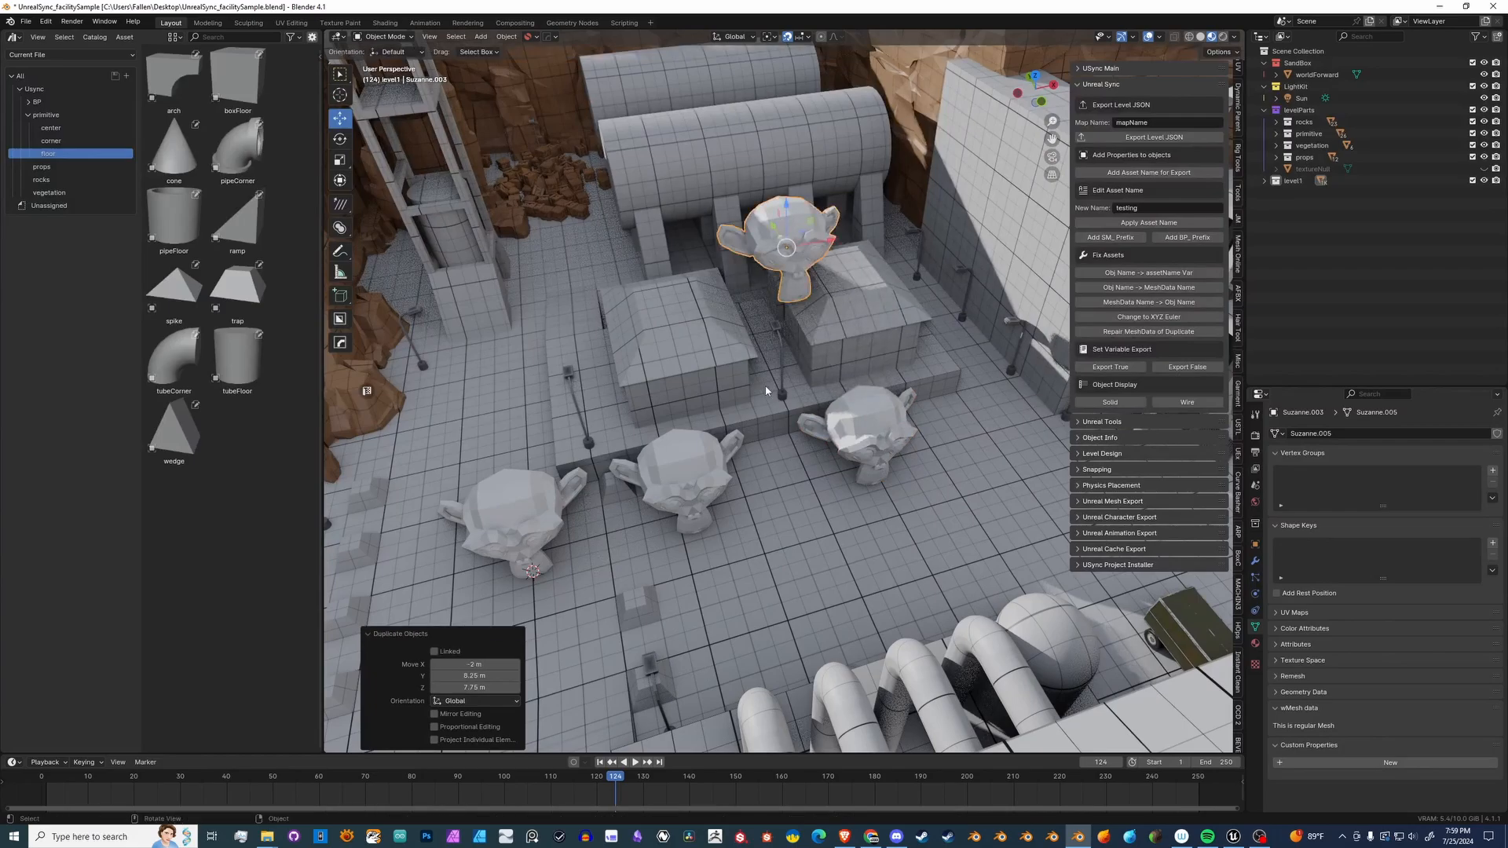
{"action": "middle_click_drag", "start_coordinate": [738, 348], "coordinate": [671, 487]}
- Compare the four heads' mesh data names and assign the existing Suzanne mesh data to the original head in place of Suzanne.001
{"action": "left_click", "coordinate": [602, 535]}
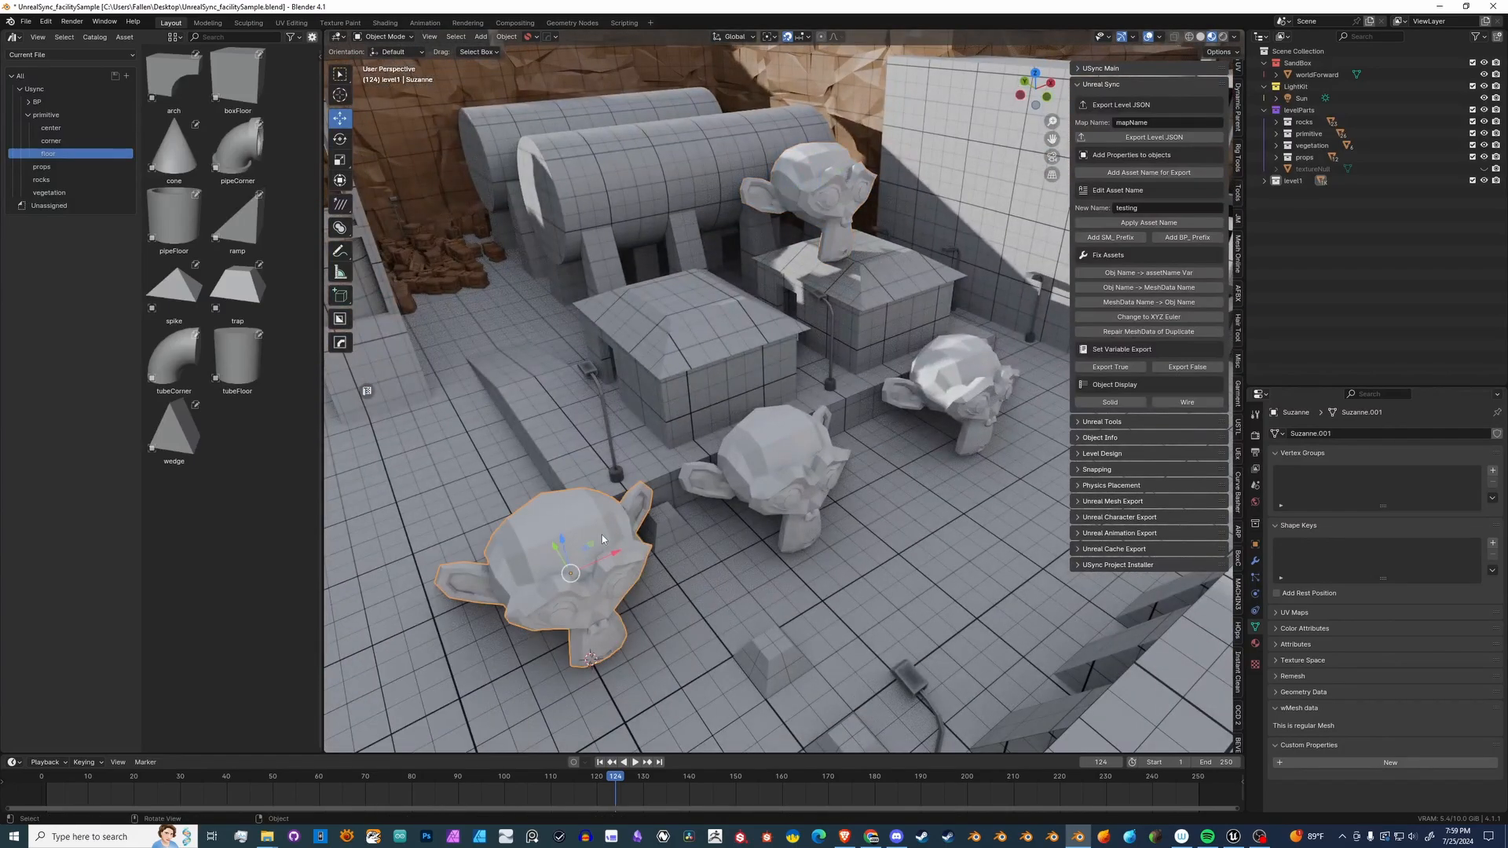
{"action": "left_click", "coordinate": [777, 442]}
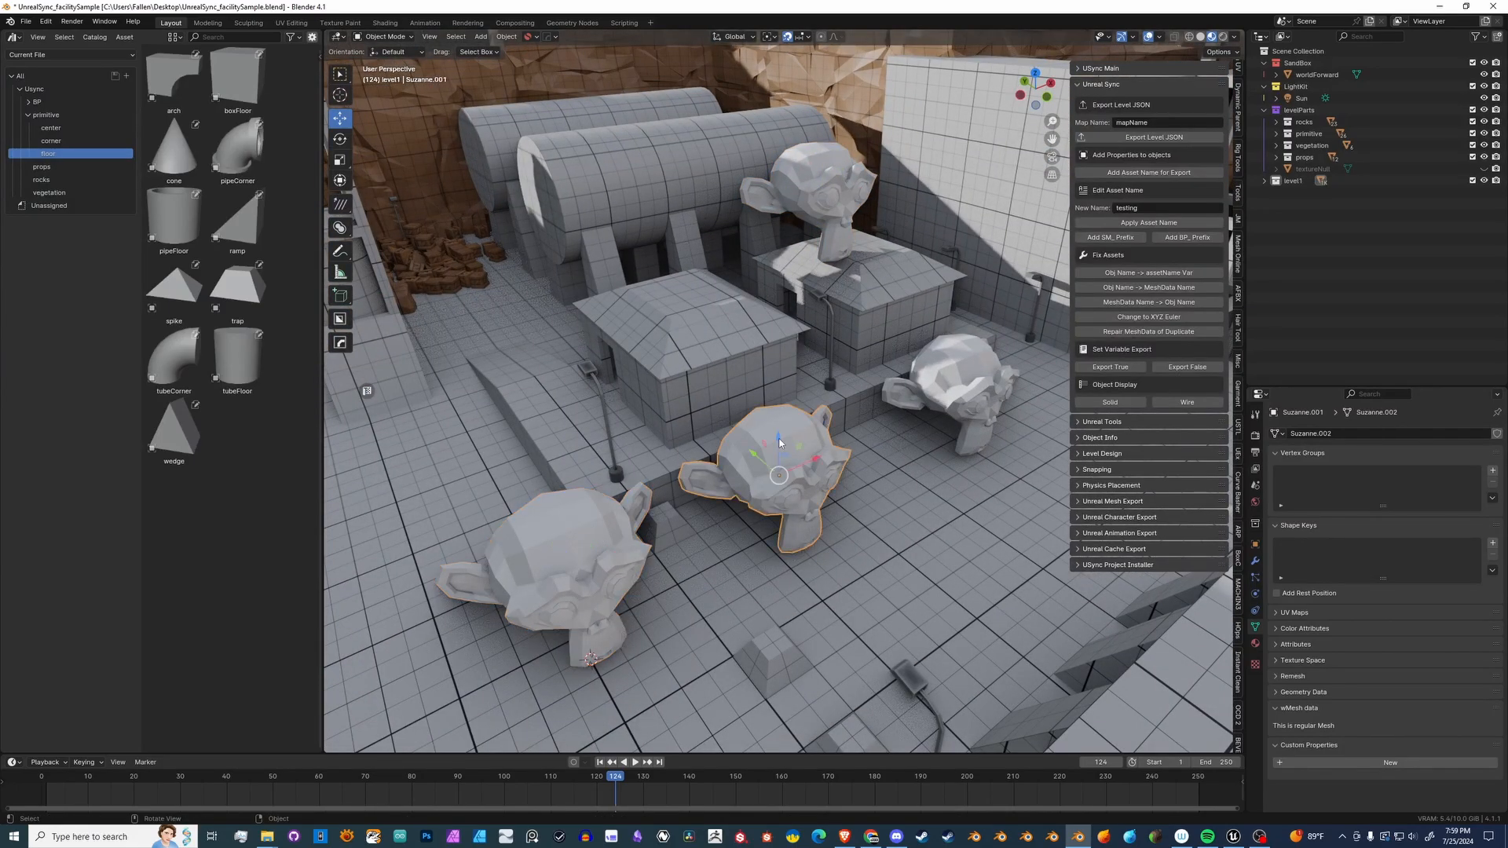
{"action": "left_click", "coordinate": [975, 373]}
{"action": "left_click", "coordinate": [857, 181]}
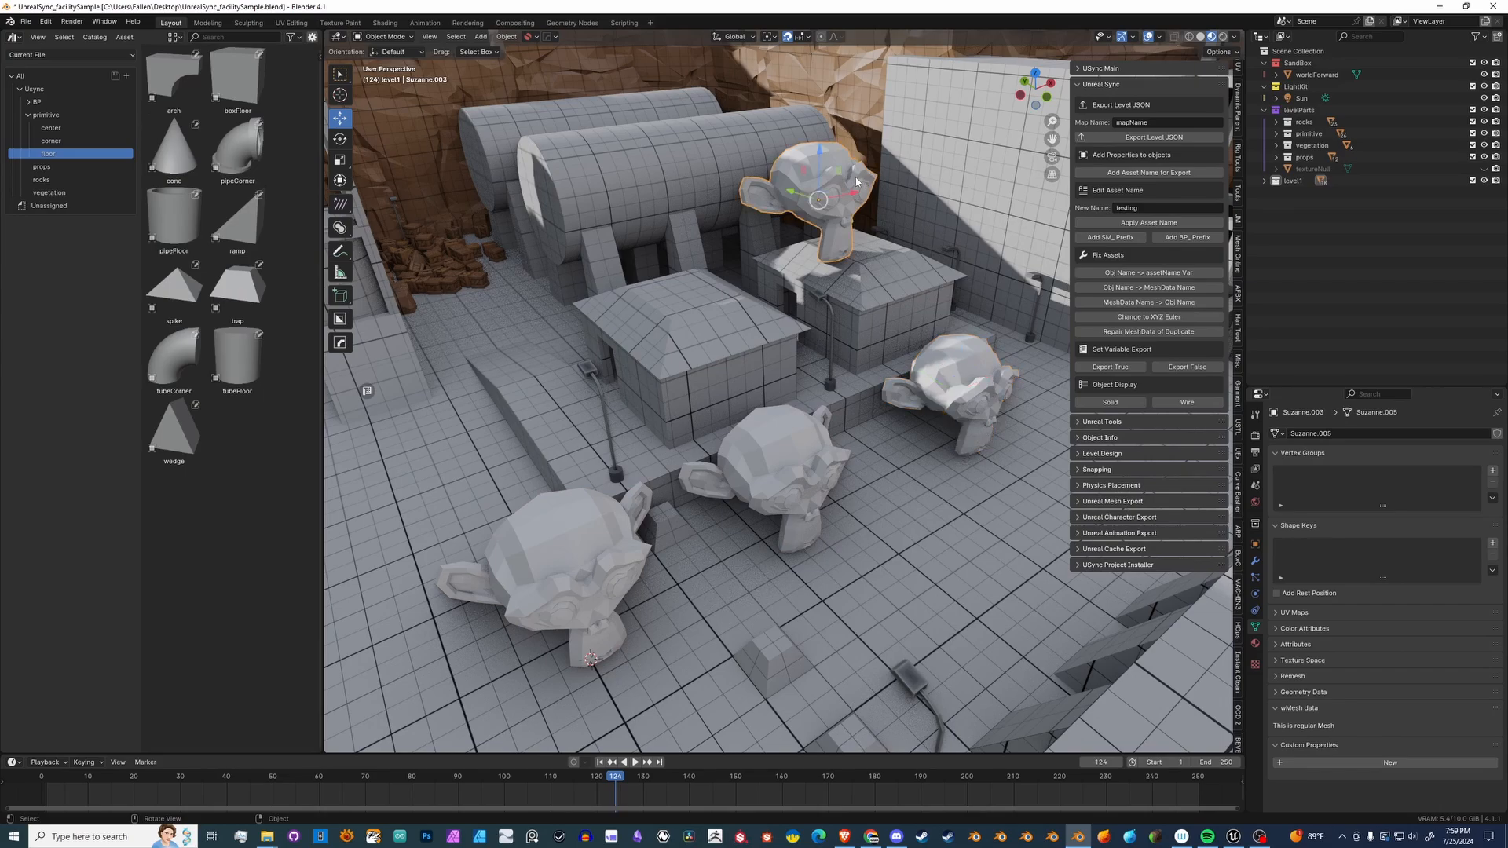
{"action": "left_click", "coordinate": [594, 577], "text": "shift"}
{"action": "left_click", "coordinate": [1349, 434]}
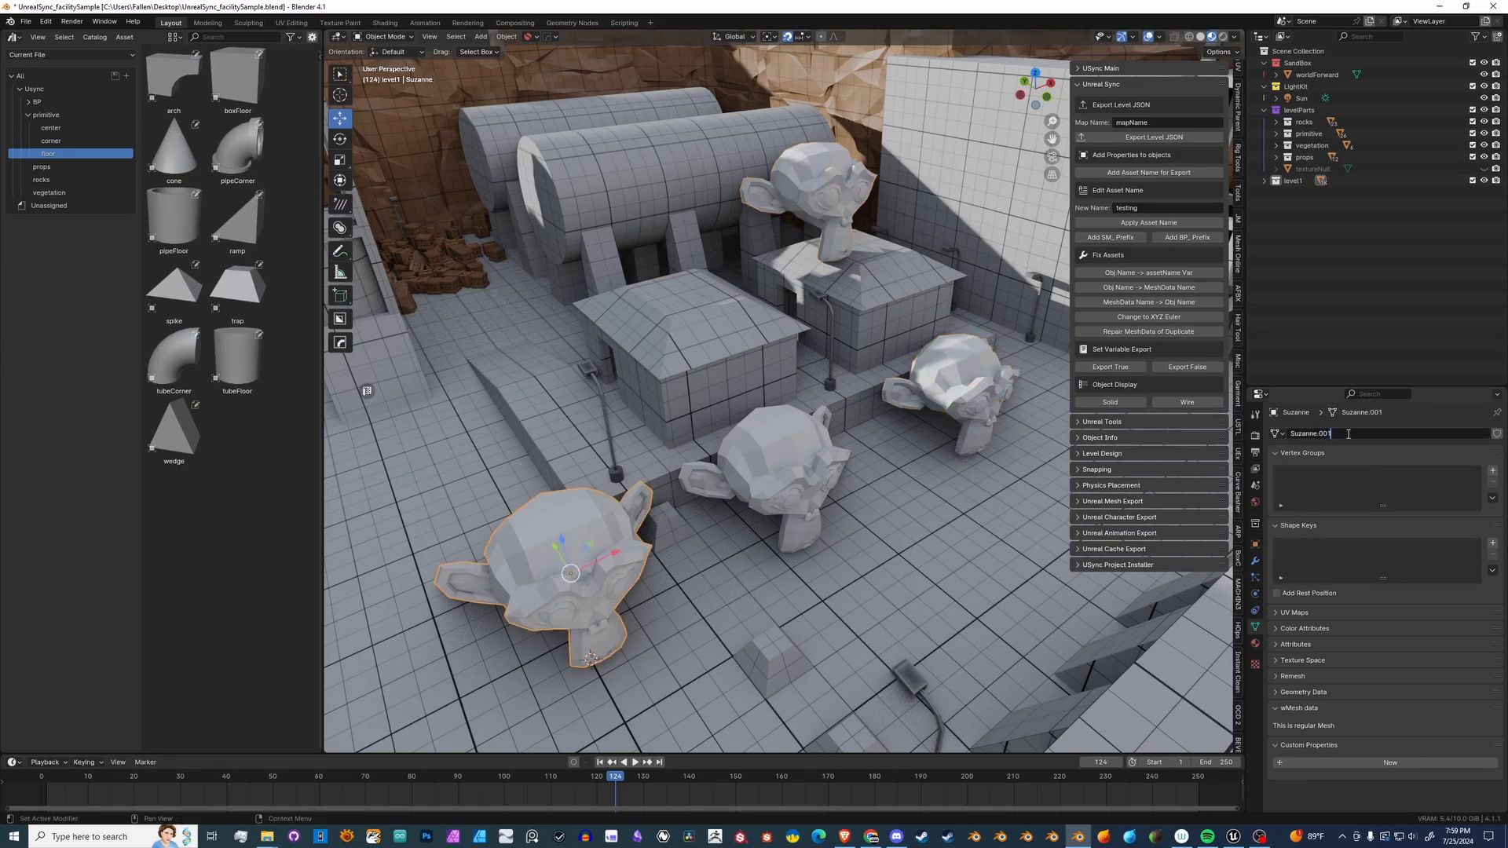
{"action": "key", "text": "BackSpace"}
{"action": "key", "text": "BackSpace"}
{"action": "key", "text": "BackSpace"}
{"action": "key", "text": "BackSpace"}
{"action": "key", "text": "Return"}
{"action": "left_click", "coordinate": [1277, 434]}
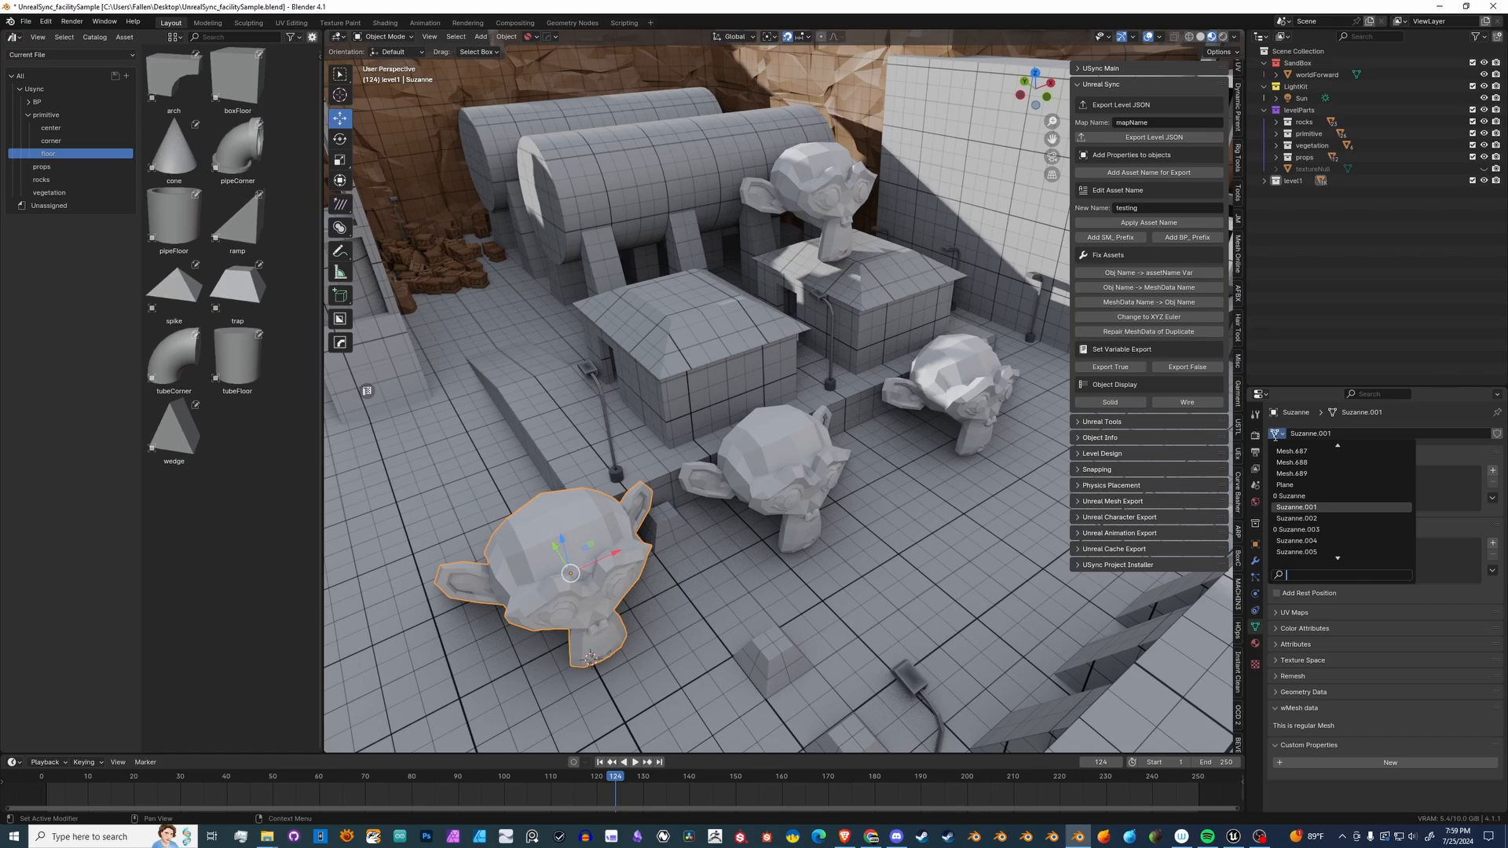
{"action": "left_click", "coordinate": [1299, 496]}
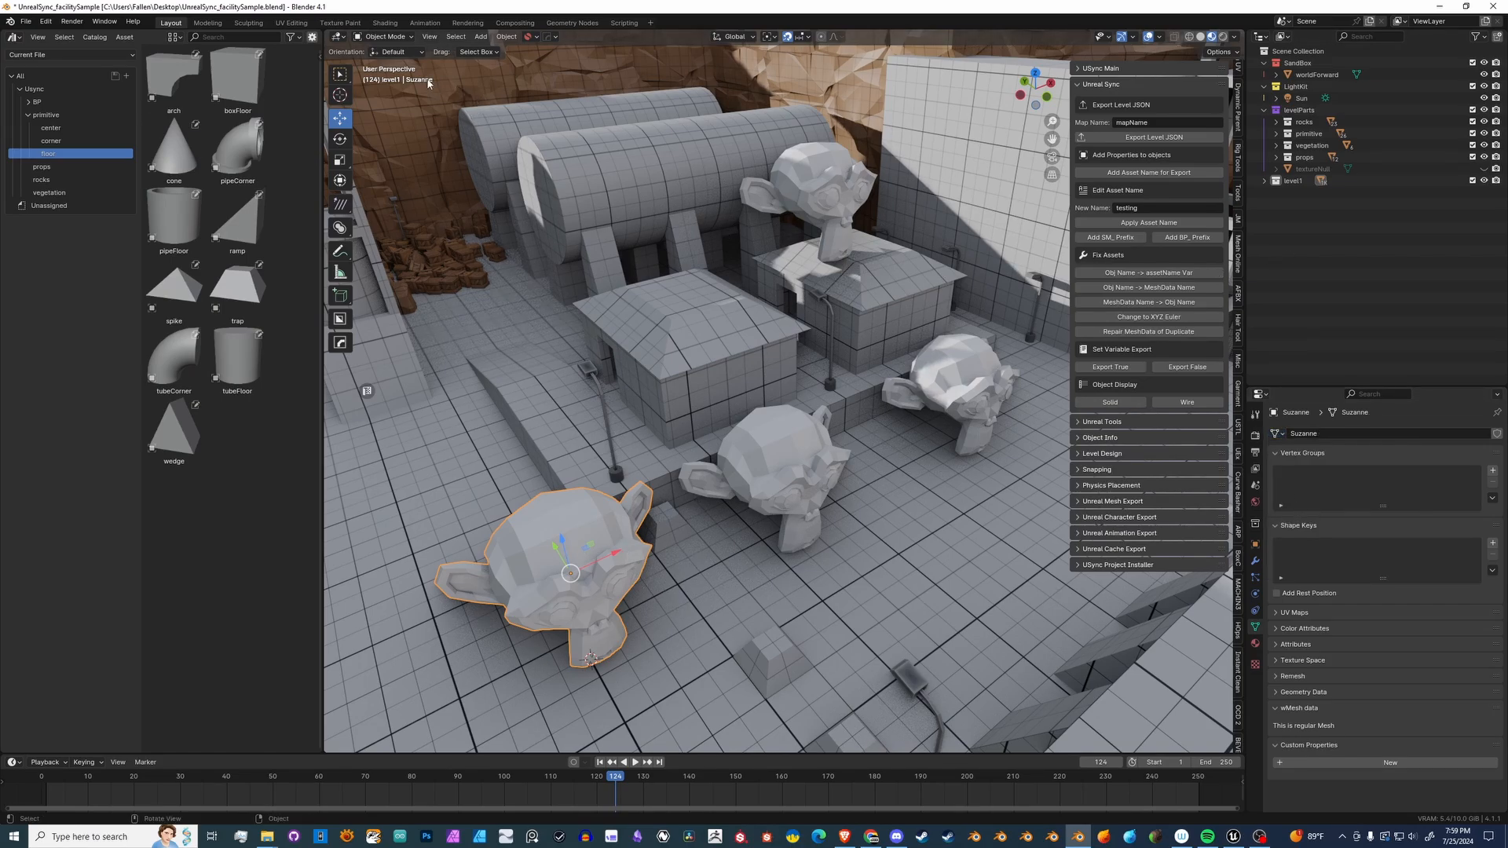
- Move all four monkey heads to the Scene Collection and compare their object names with their mesh data names
{"action": "left_click", "coordinate": [790, 463]}
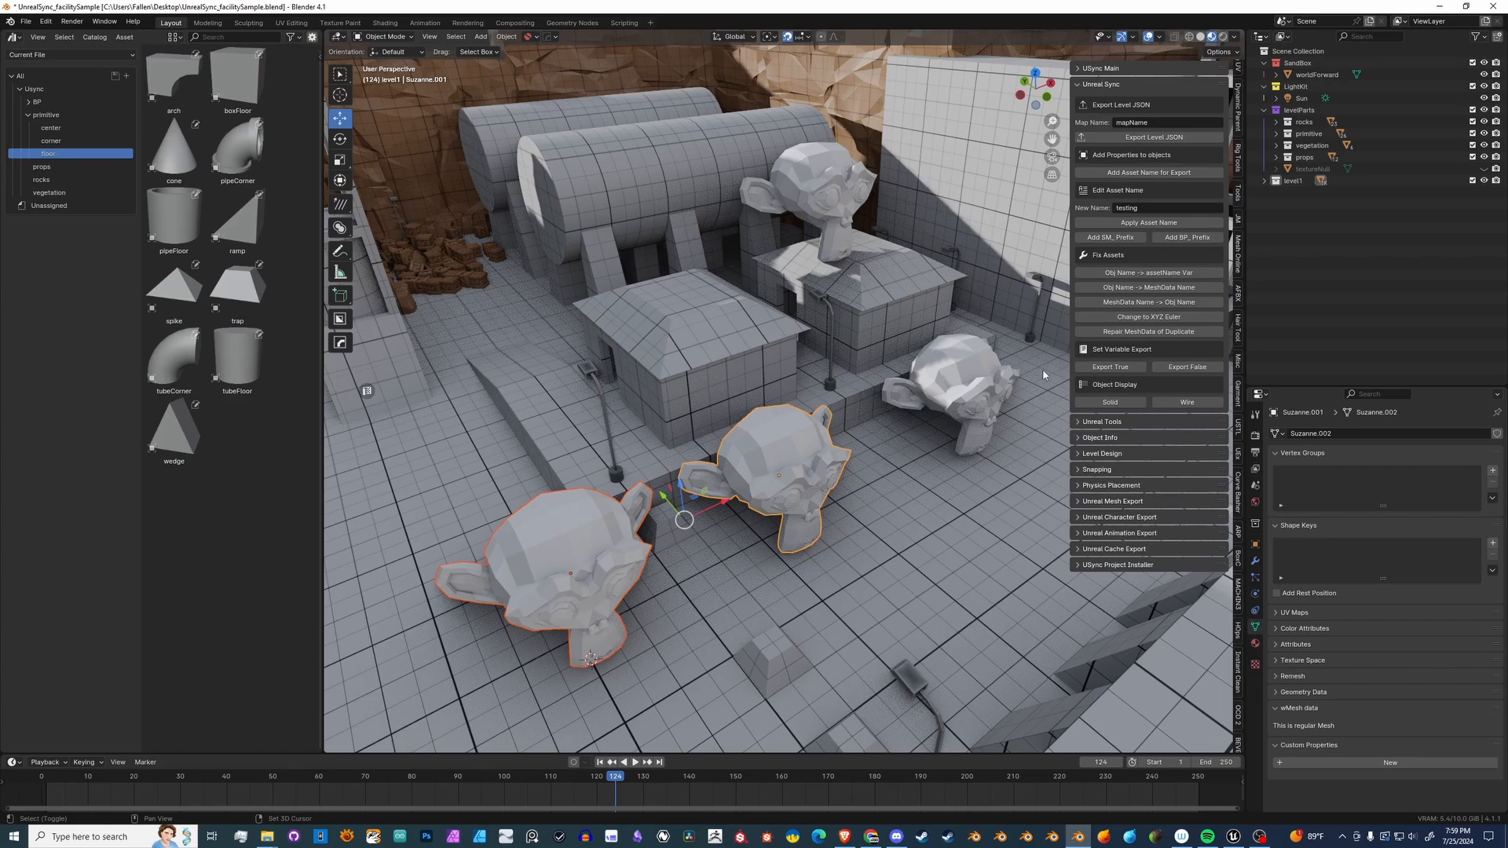
{"action": "left_click", "coordinate": [973, 376], "text": "shift"}
{"action": "left_click", "coordinate": [729, 486], "text": "shift"}
{"action": "left_click", "coordinate": [638, 509], "text": "shift"}
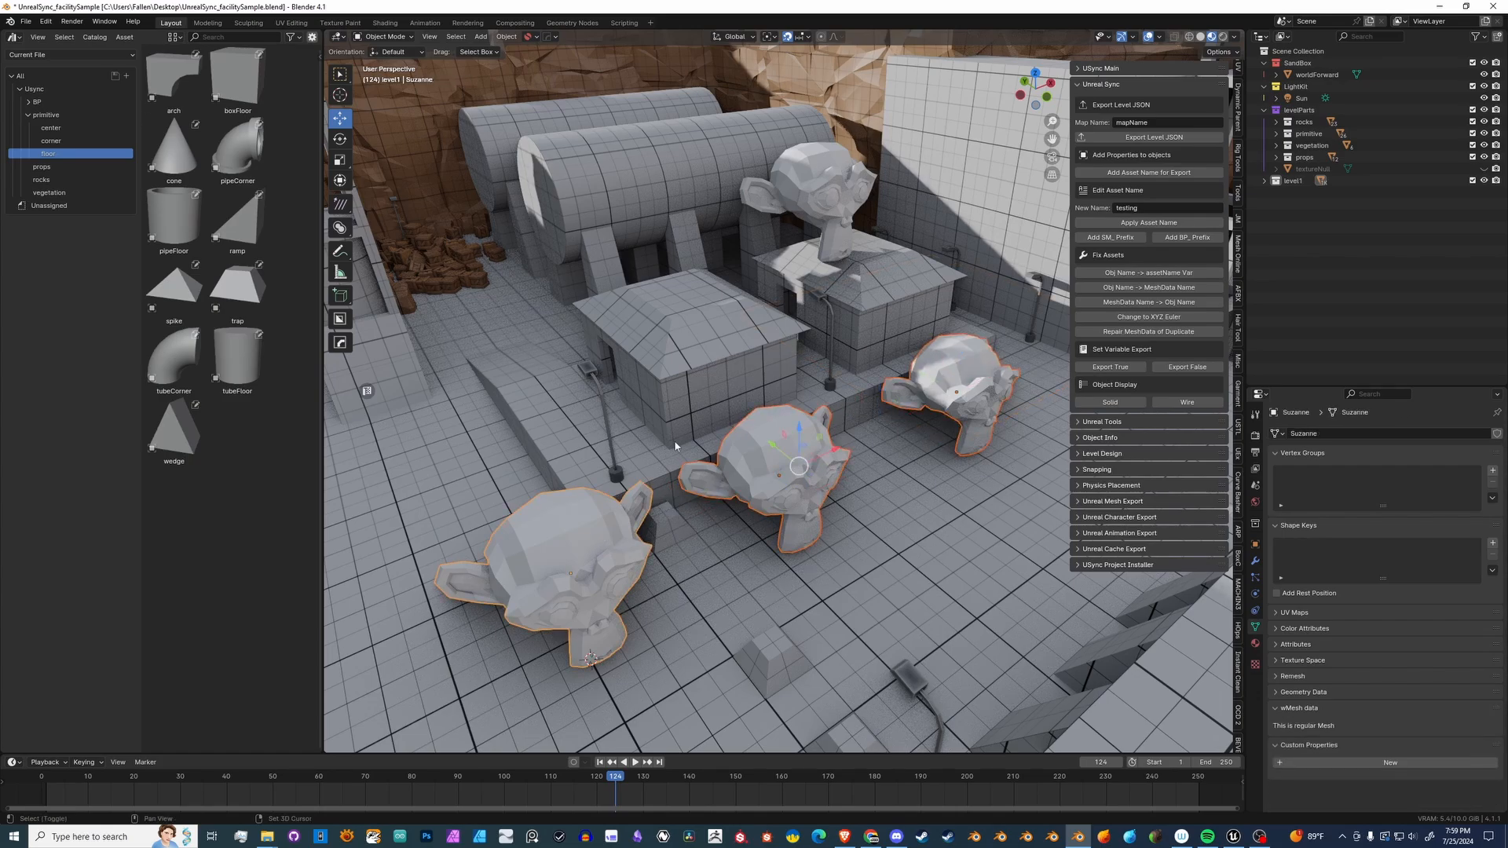
{"action": "left_click", "coordinate": [822, 178], "text": "shift"}
{"action": "key", "text": "m"}
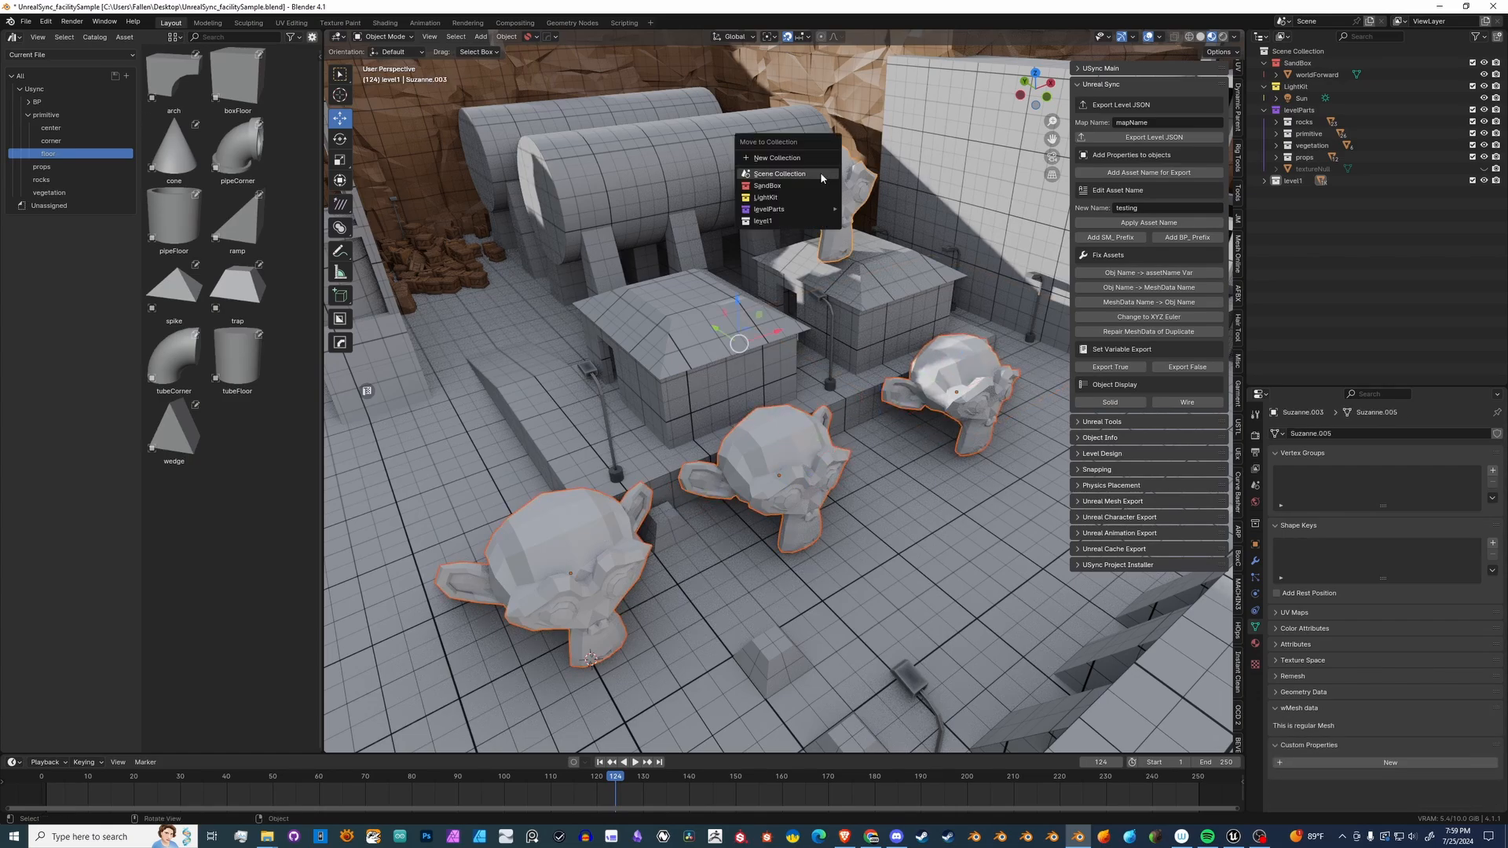
{"action": "left_click", "coordinate": [821, 176]}
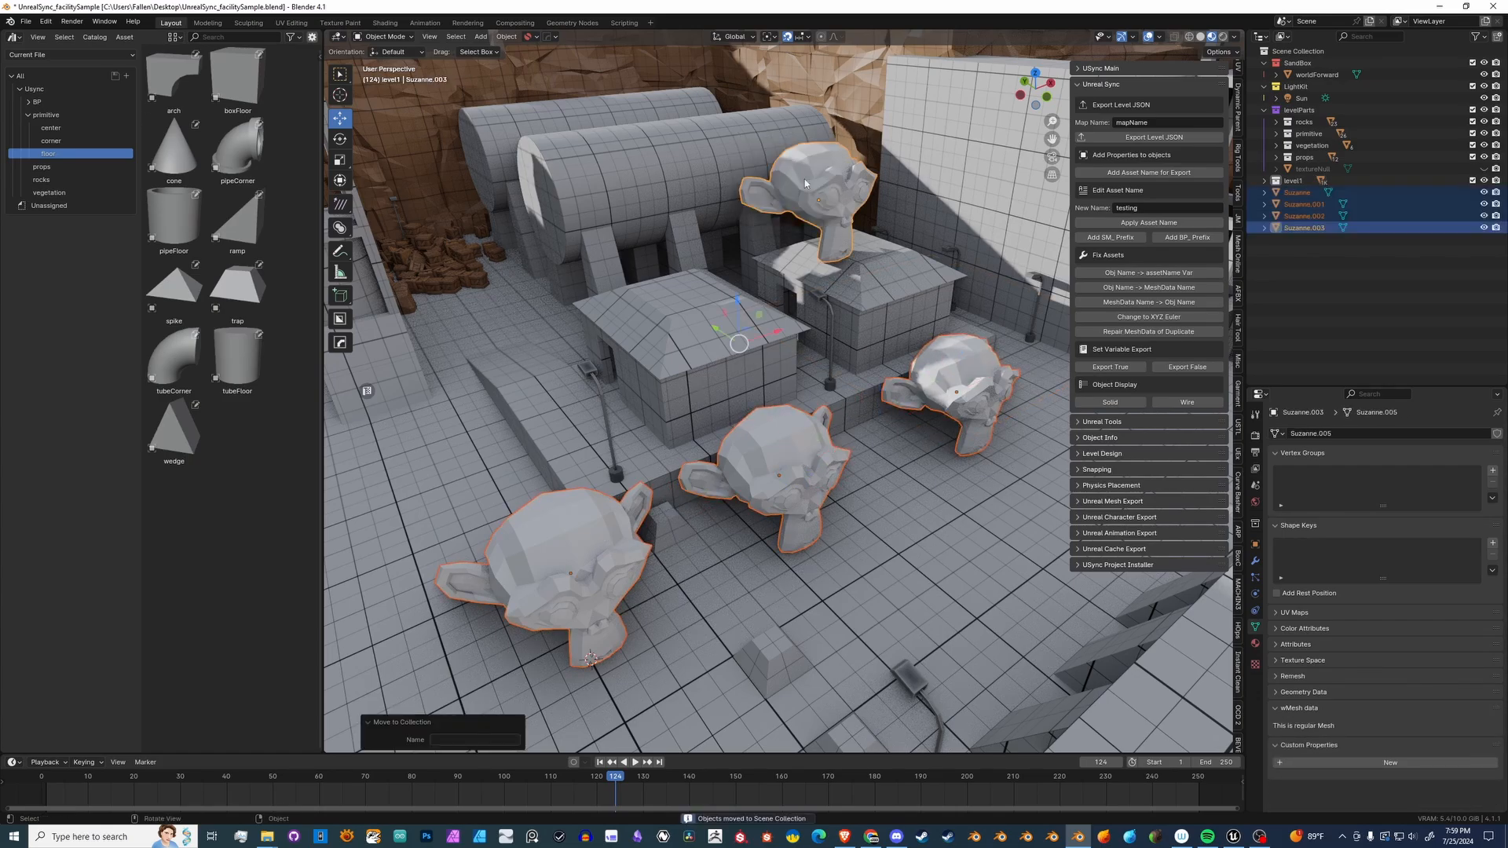
{"action": "left_click", "coordinate": [1313, 193]}
{"action": "left_click", "coordinate": [1311, 204]}
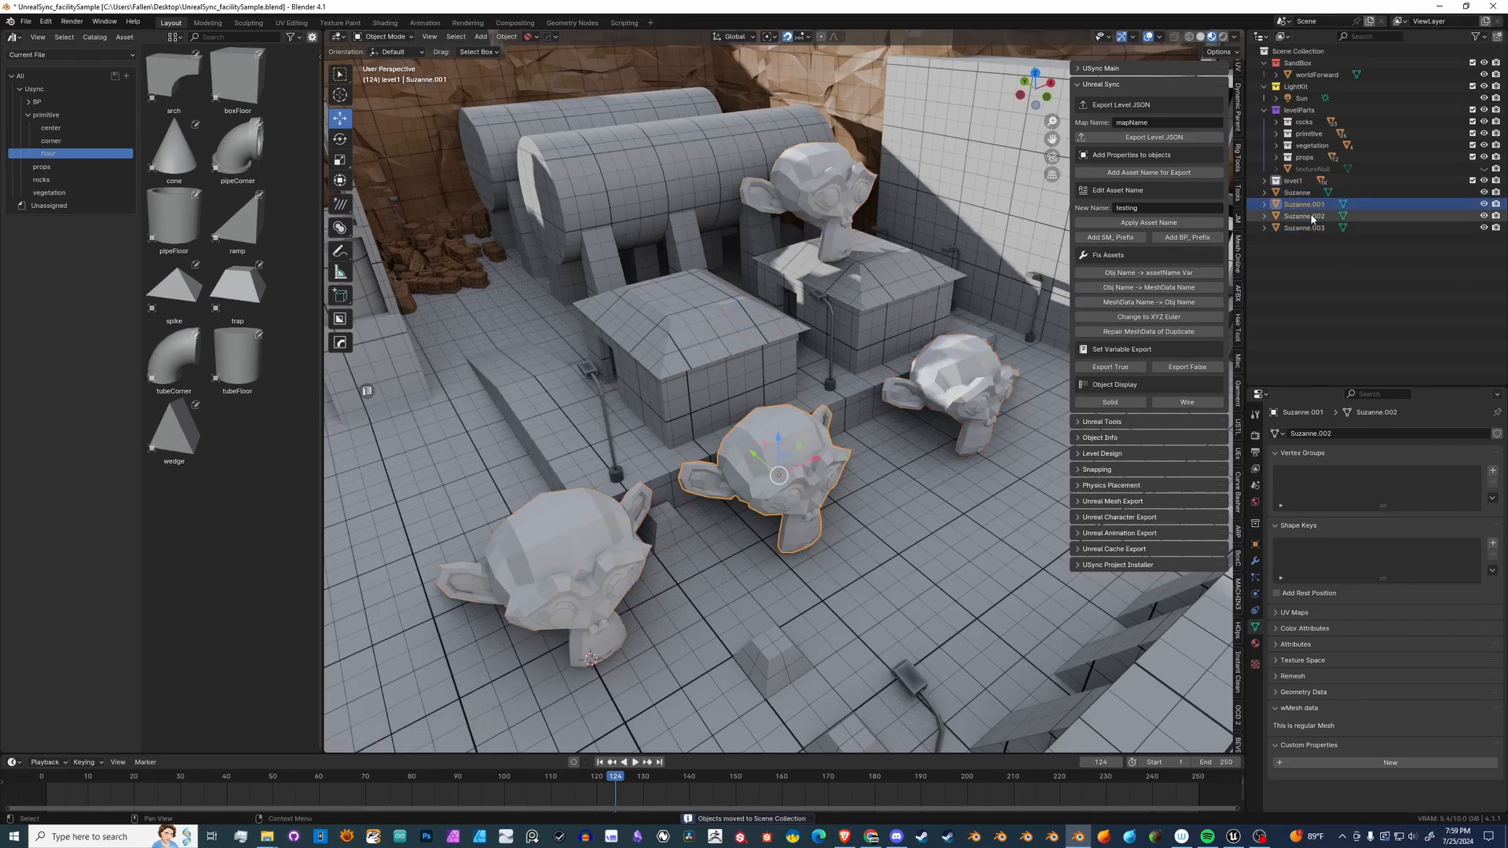
{"action": "left_click", "coordinate": [1313, 219]}
{"action": "left_click", "coordinate": [1311, 227]}
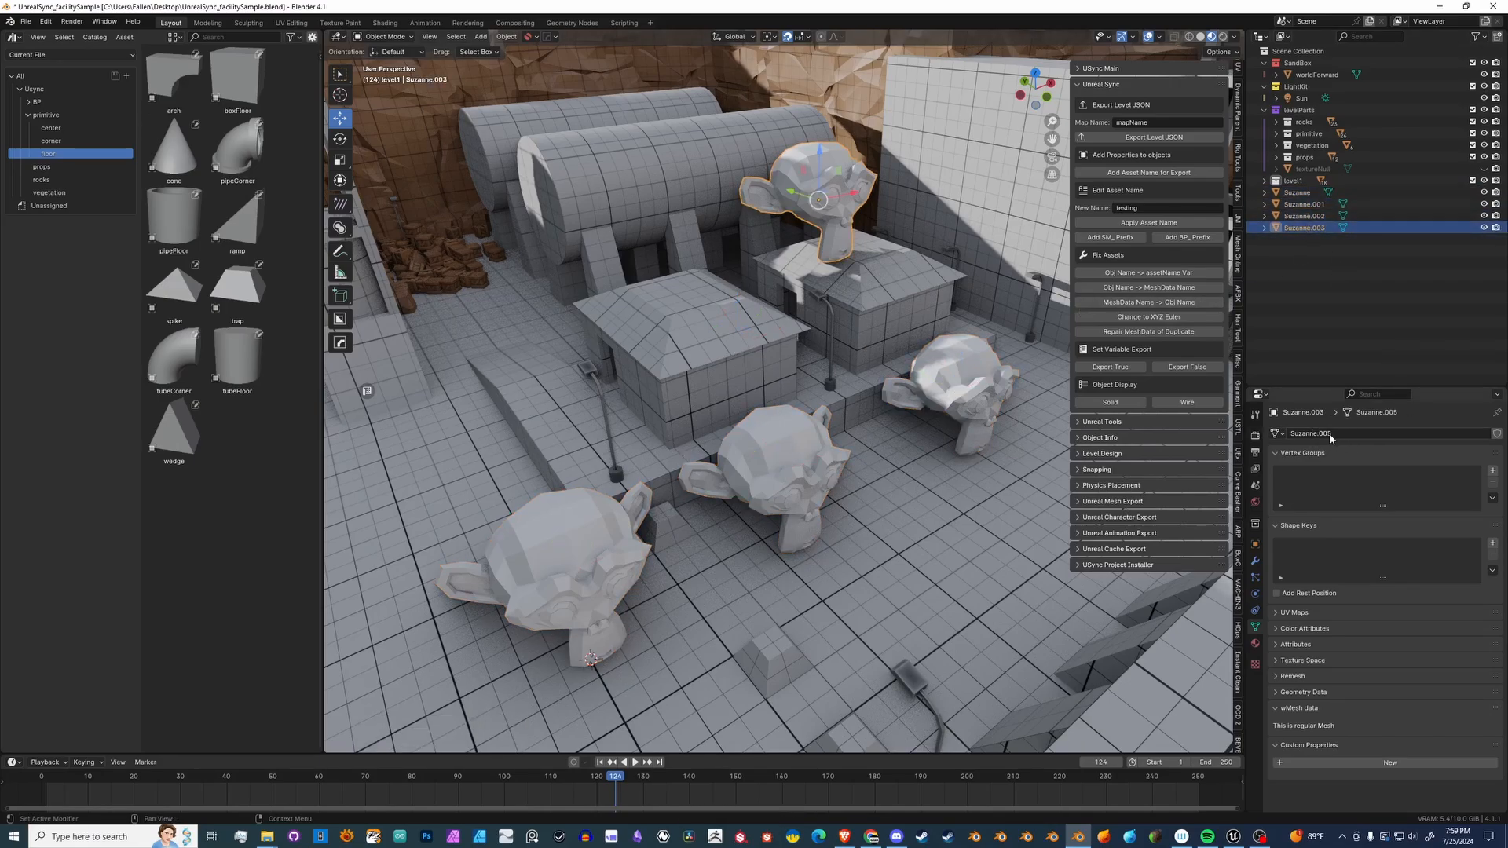
{"action": "left_click", "coordinate": [839, 460]}
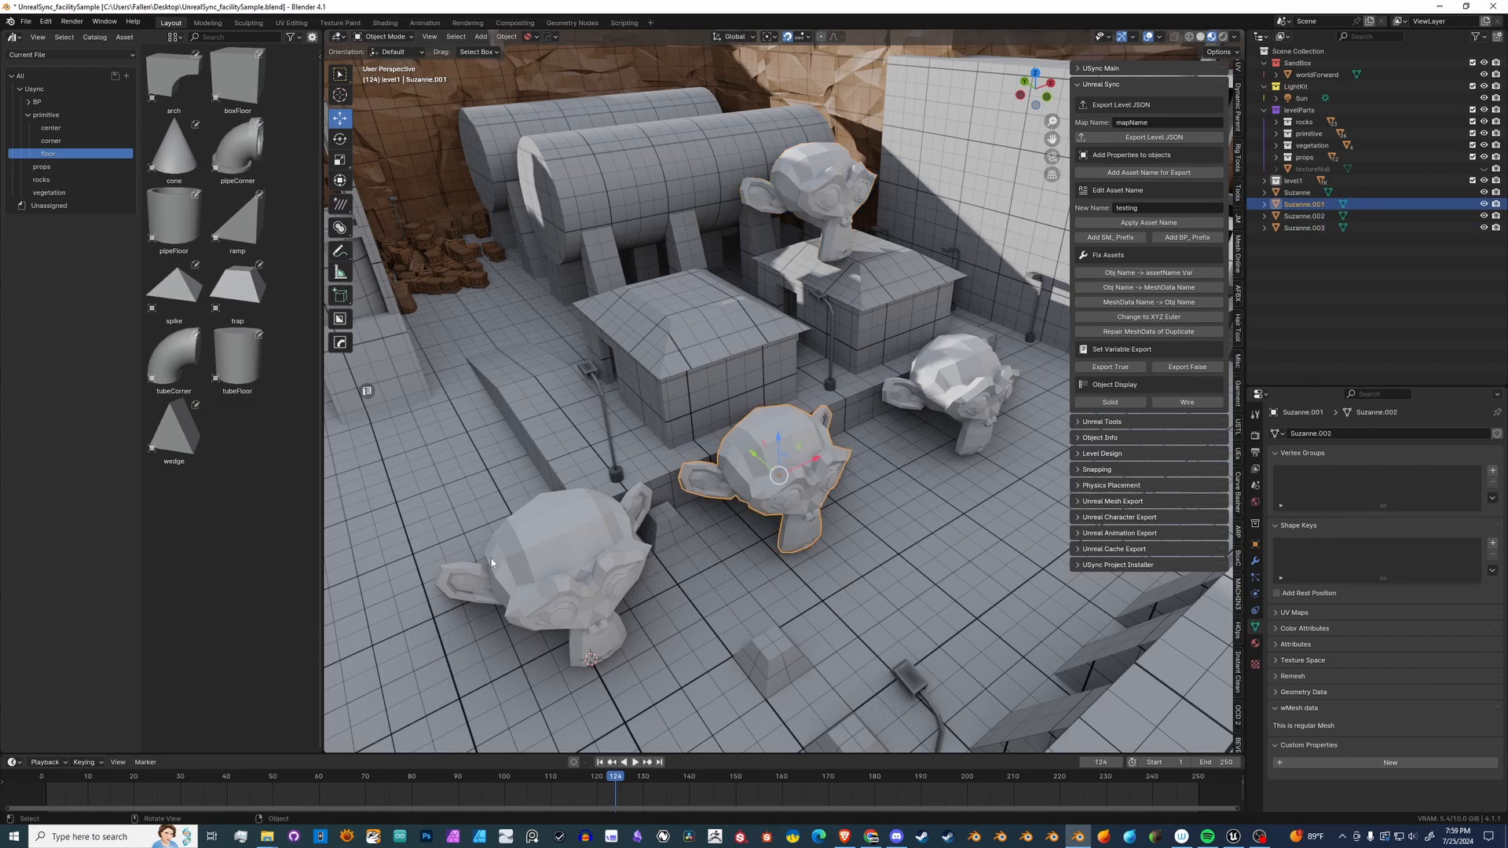
- Pull a vertex on top of the original Suzanne head upward in Edit Mode to form a tall spike
{"action": "left_click", "coordinate": [635, 531]}
{"action": "middle_click_drag", "start_coordinate": [634, 531], "coordinate": [633, 462]}
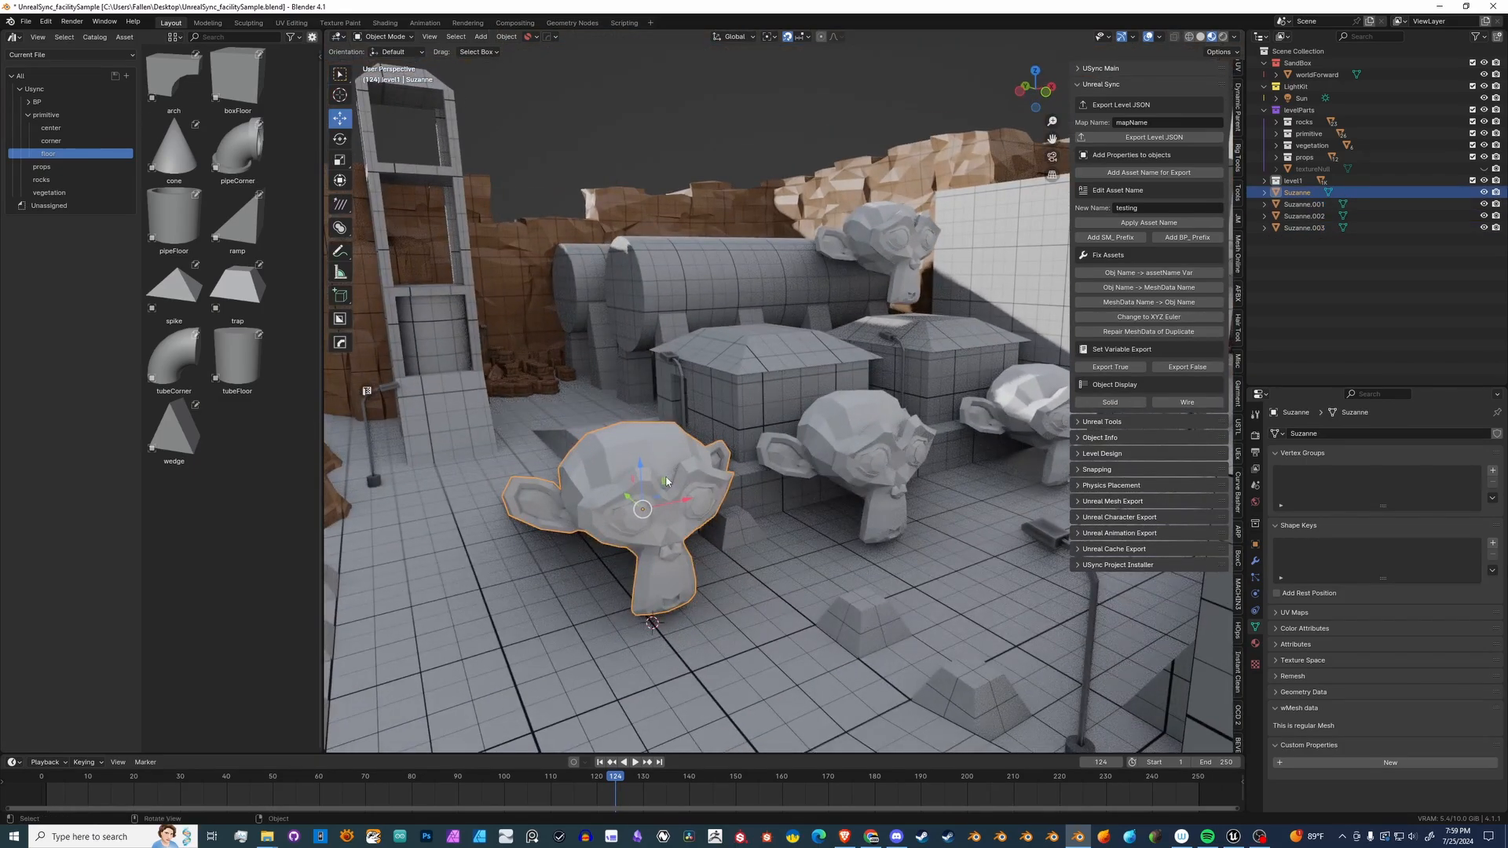
{"action": "key", "text": "Tab"}
{"action": "left_click", "coordinate": [660, 411]}
{"action": "left_click", "coordinate": [646, 439]}
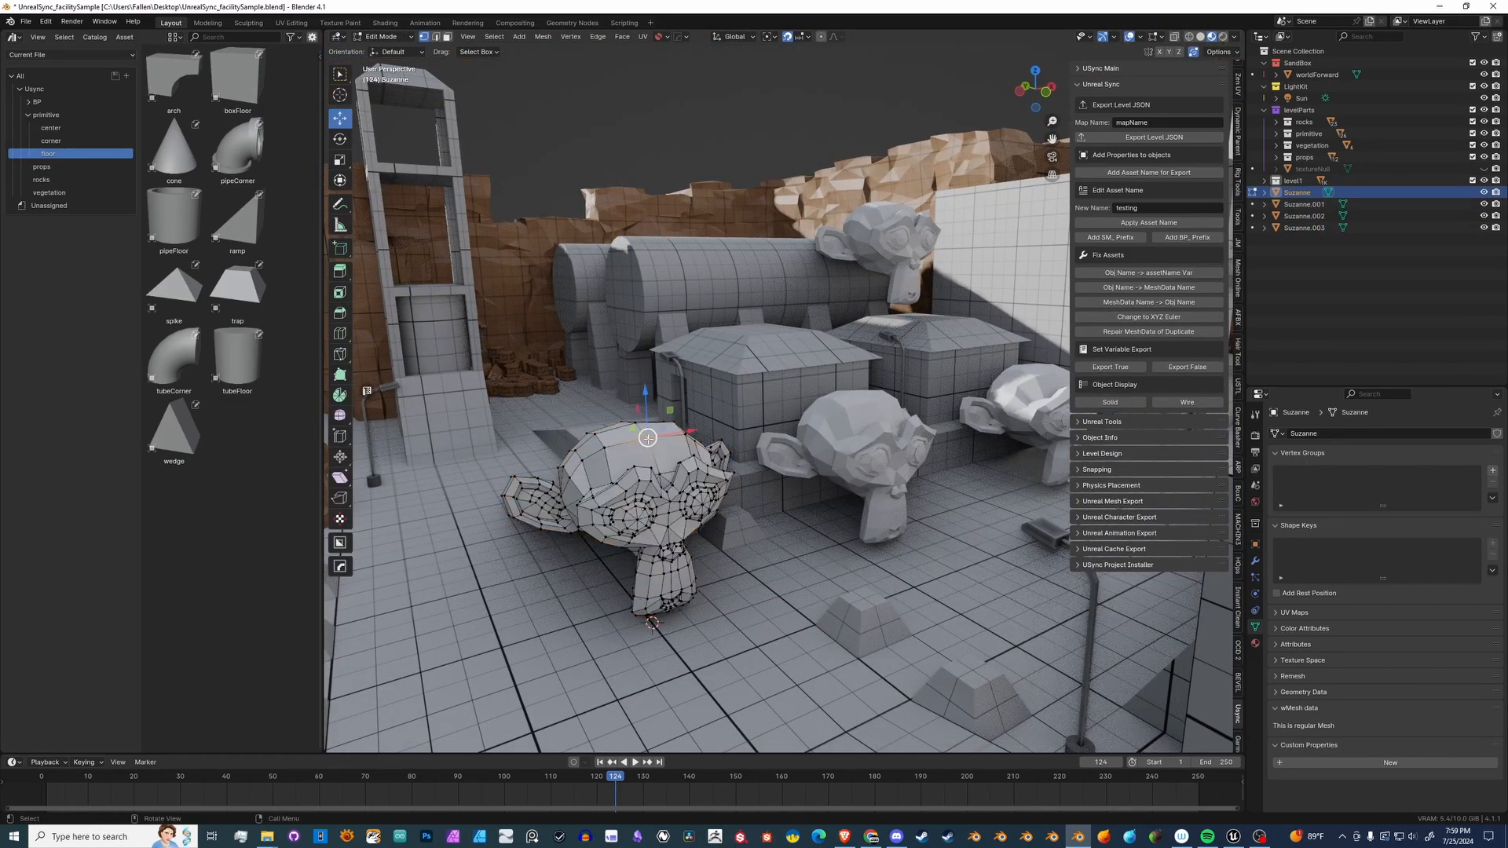
{"action": "left_click_drag", "start_coordinate": [648, 406], "coordinate": [646, 317]}
{"action": "middle_click_drag", "start_coordinate": [652, 326], "coordinate": [759, 447]}
{"action": "left_click_drag", "start_coordinate": [759, 447], "coordinate": [790, 425], "text": "alt"}
{"action": "key", "text": "Tab"}
{"action": "left_click", "coordinate": [737, 436]}
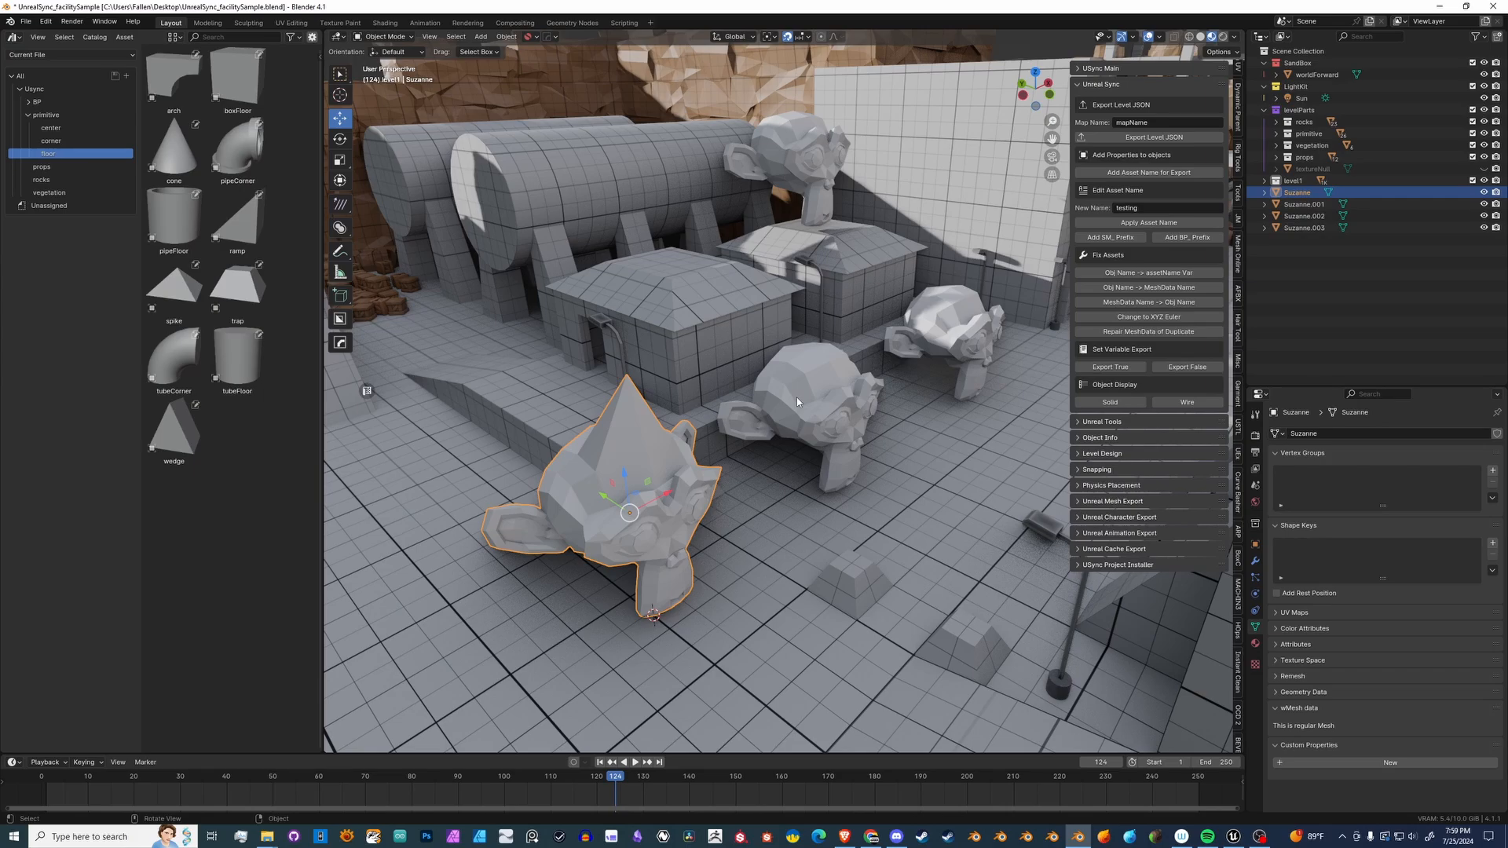
- Repair the mesh data of the duplicates Suzanne.001 to Suzanne.003, and check the mesh data names of the original and first duplicate
{"action": "left_click", "coordinate": [797, 397]}
{"action": "left_click", "coordinate": [653, 469]}
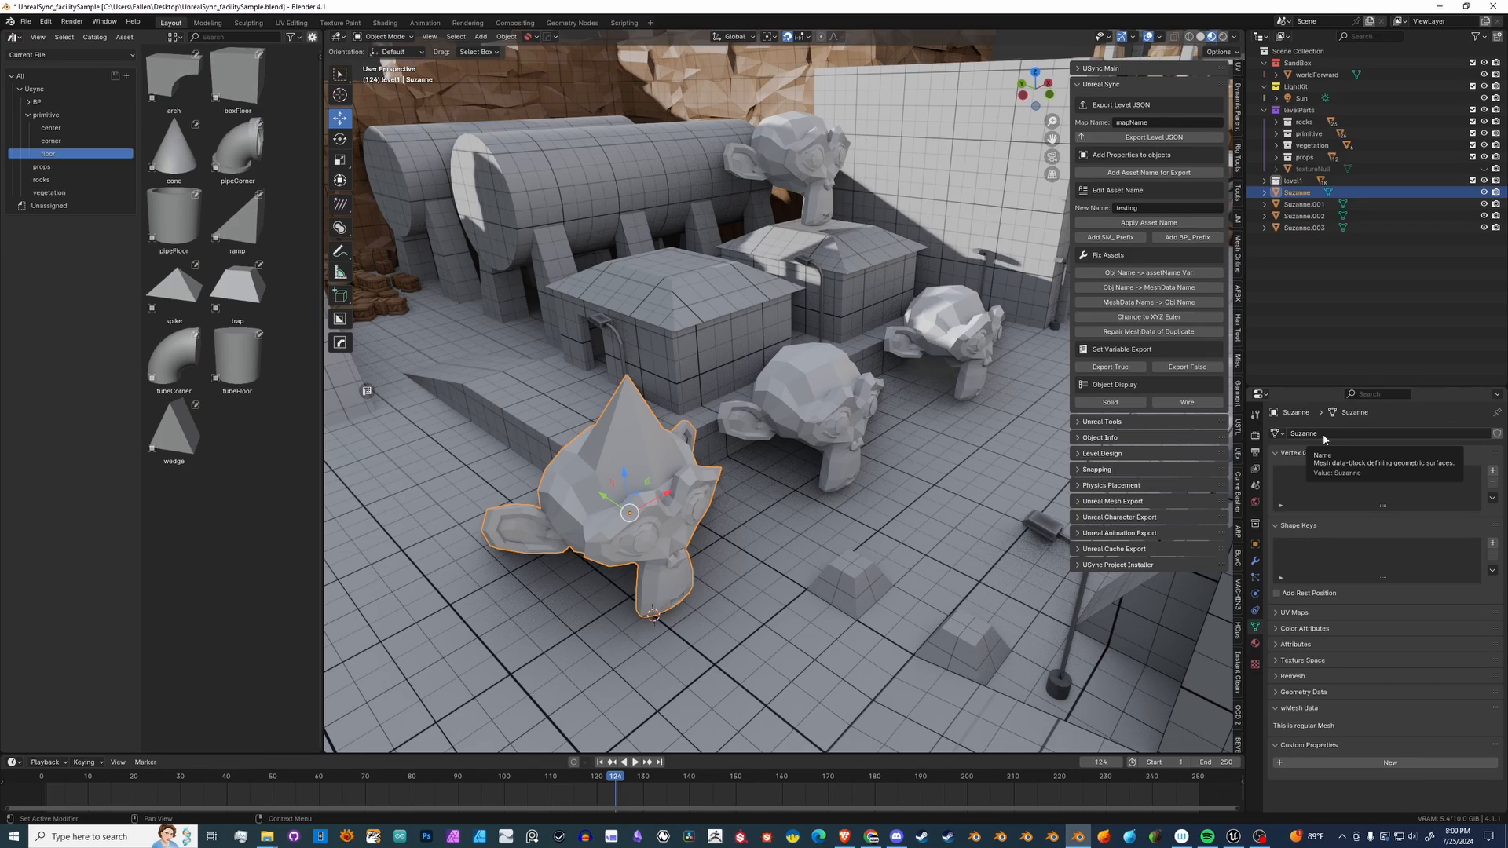
{"action": "left_click", "coordinate": [1305, 205]}
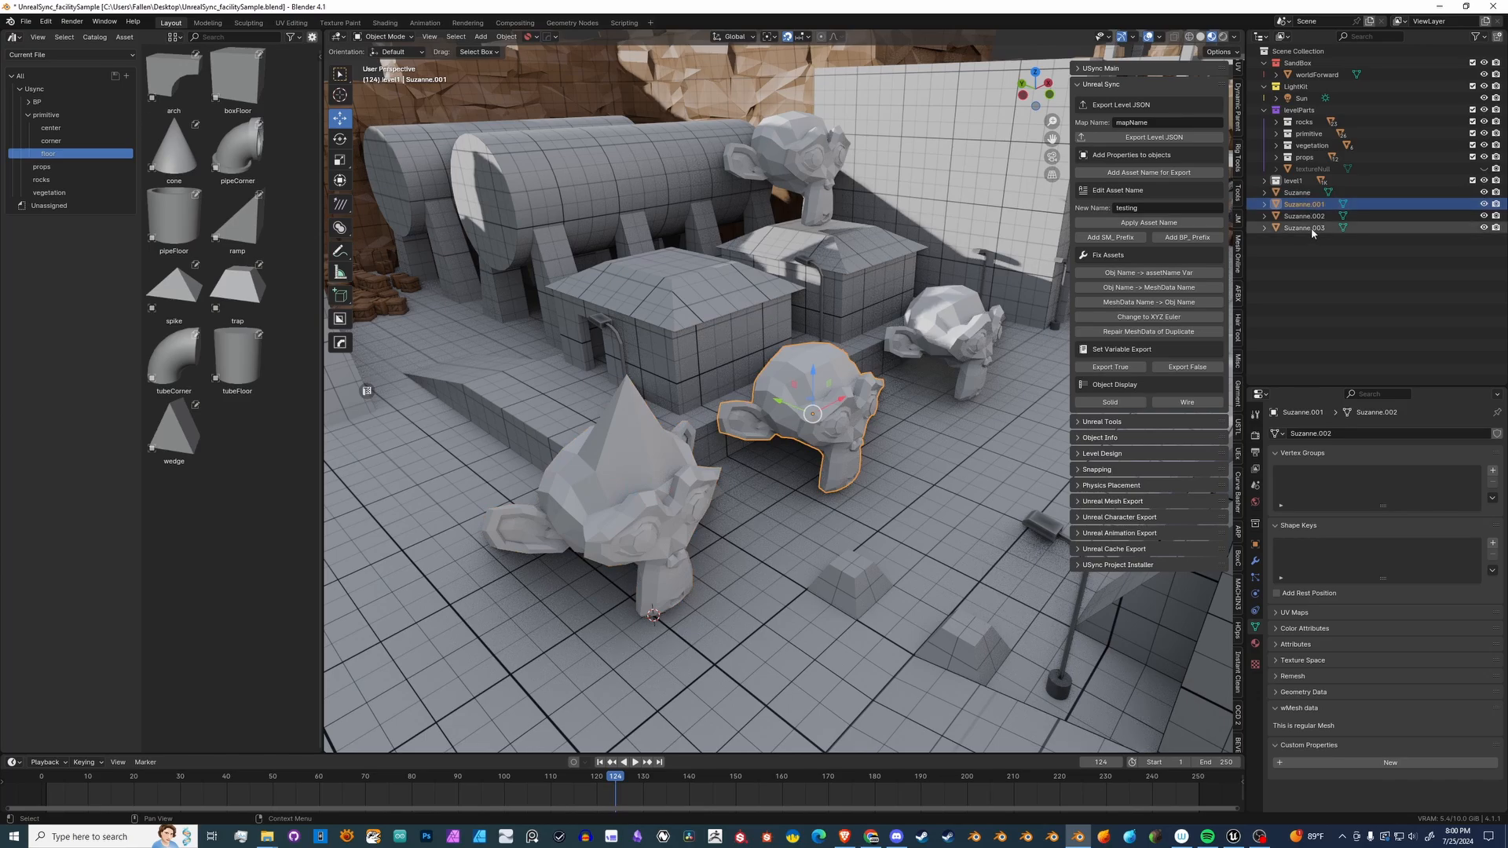
{"action": "left_click", "coordinate": [1306, 192]}
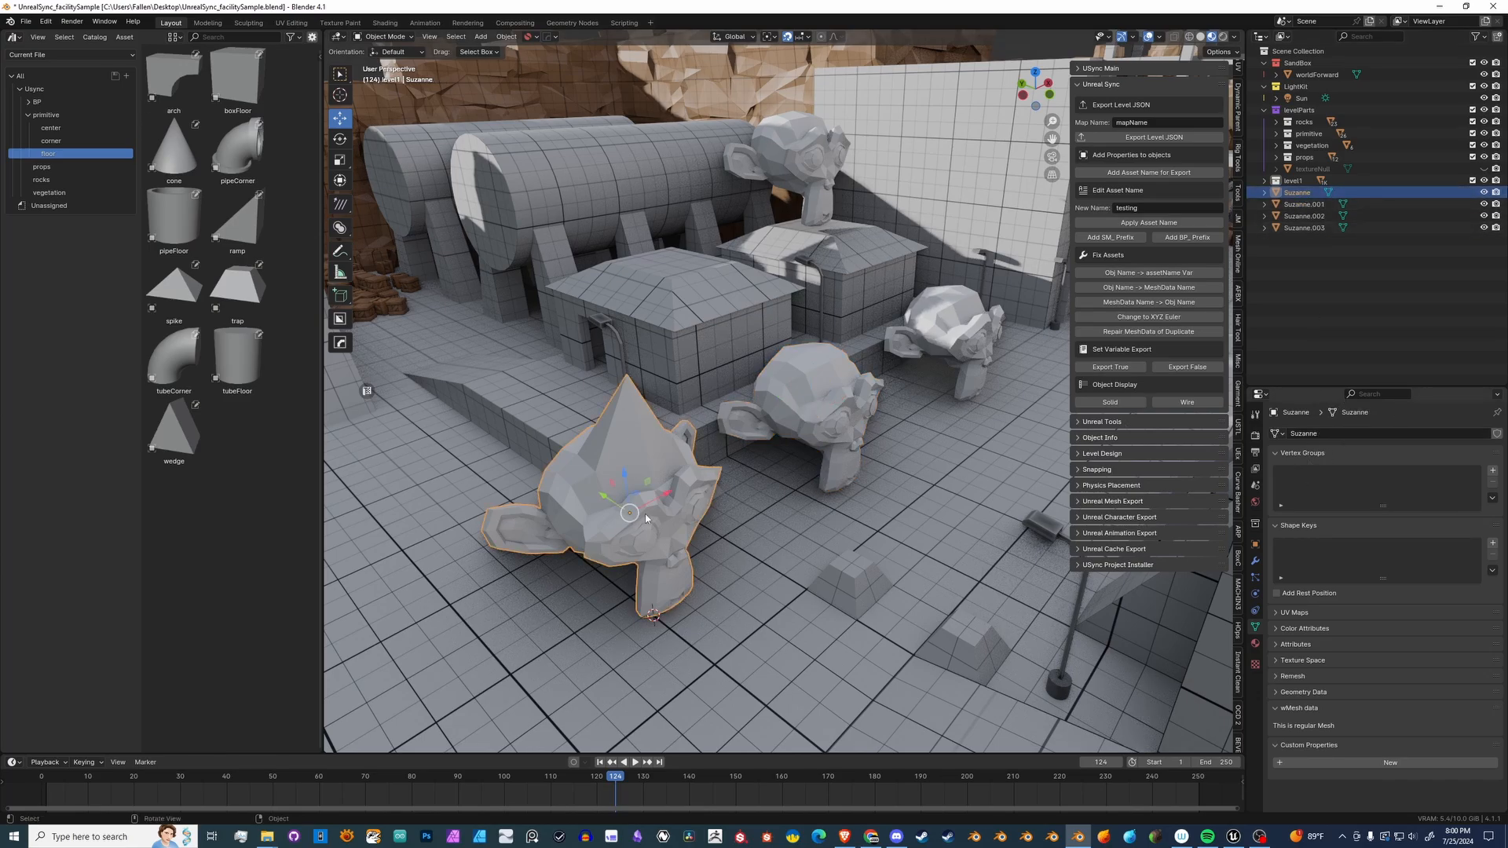
{"action": "left_click", "coordinate": [1305, 205]}
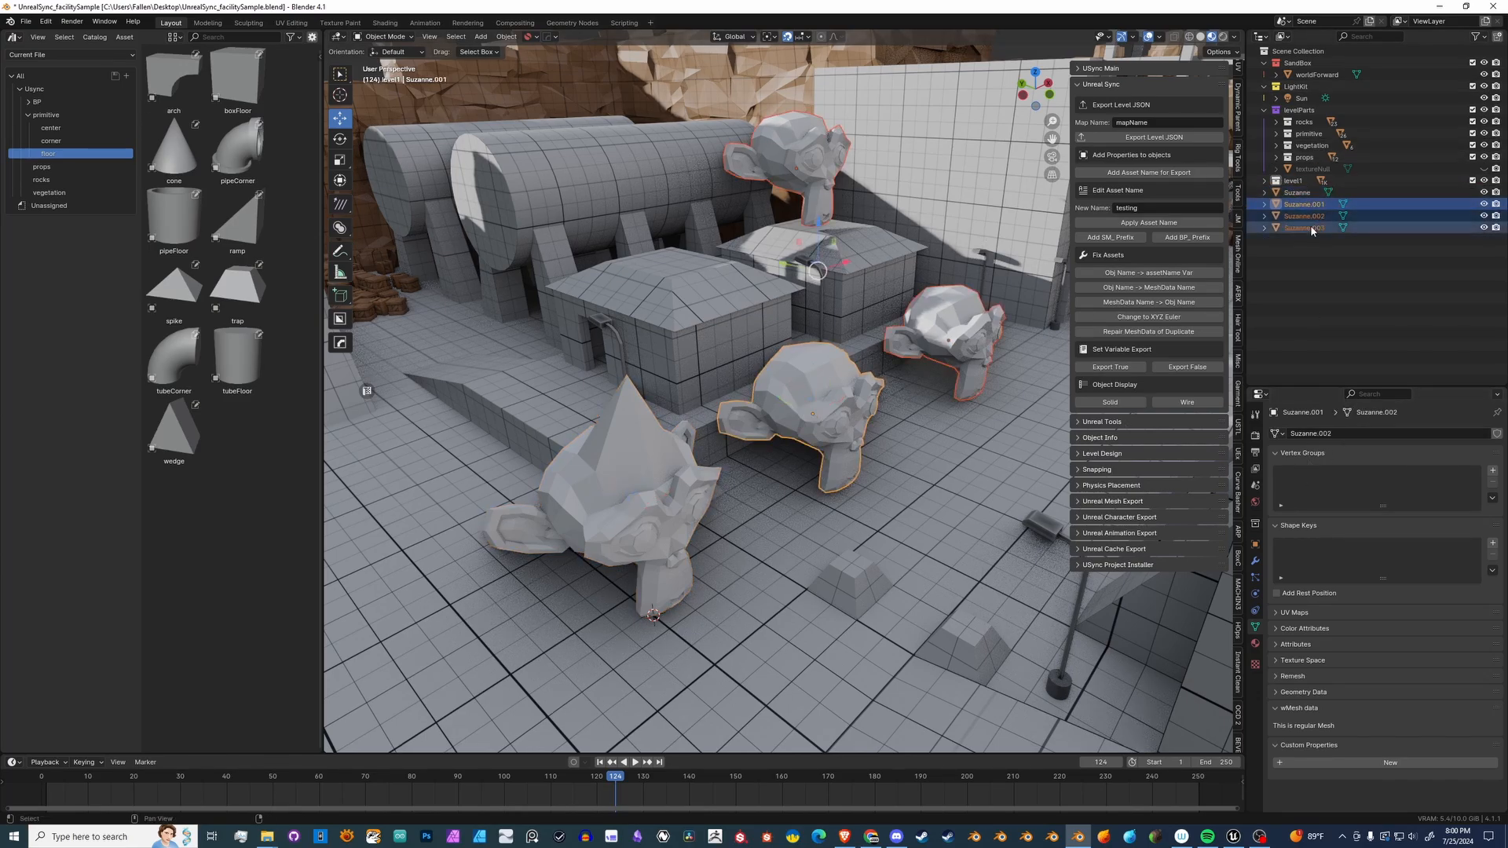
{"action": "left_click", "coordinate": [1311, 226], "text": "shift"}
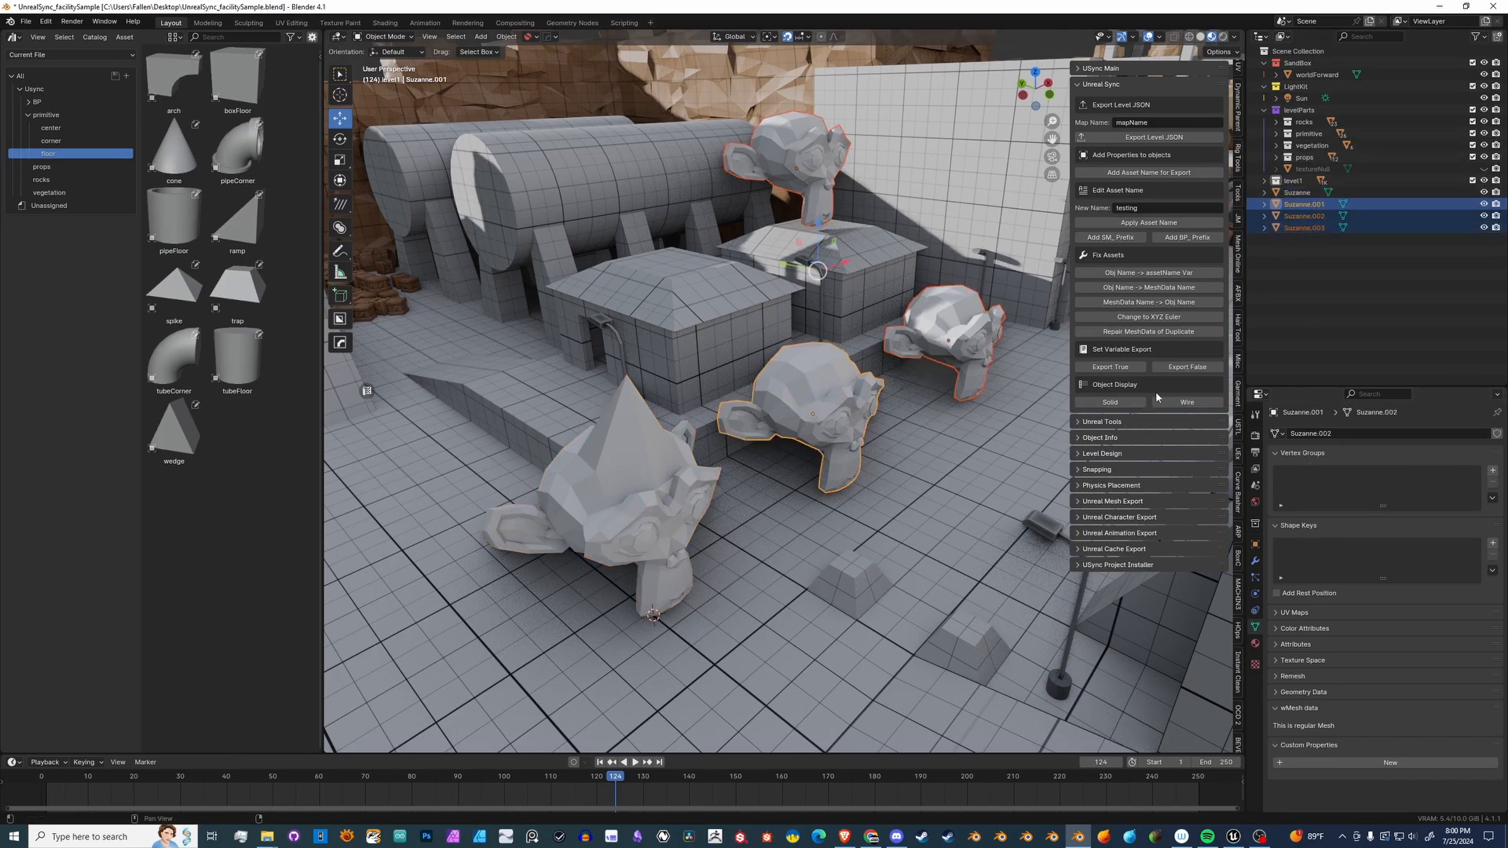
{"action": "left_click", "coordinate": [1139, 334]}
{"action": "middle_click_drag", "start_coordinate": [1006, 362], "coordinate": [862, 406]}
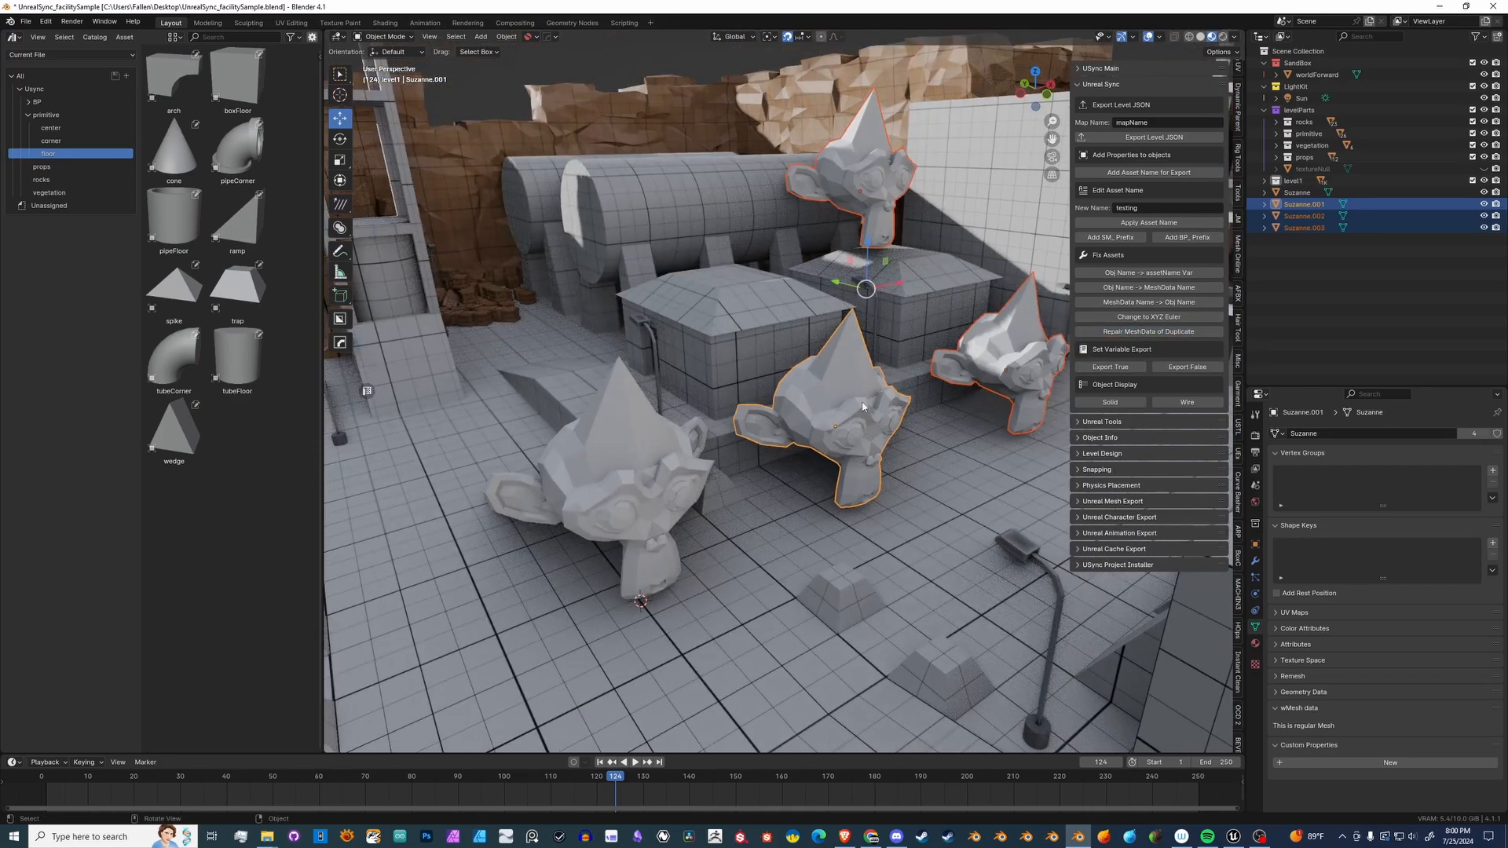
{"action": "left_click", "coordinate": [624, 450]}
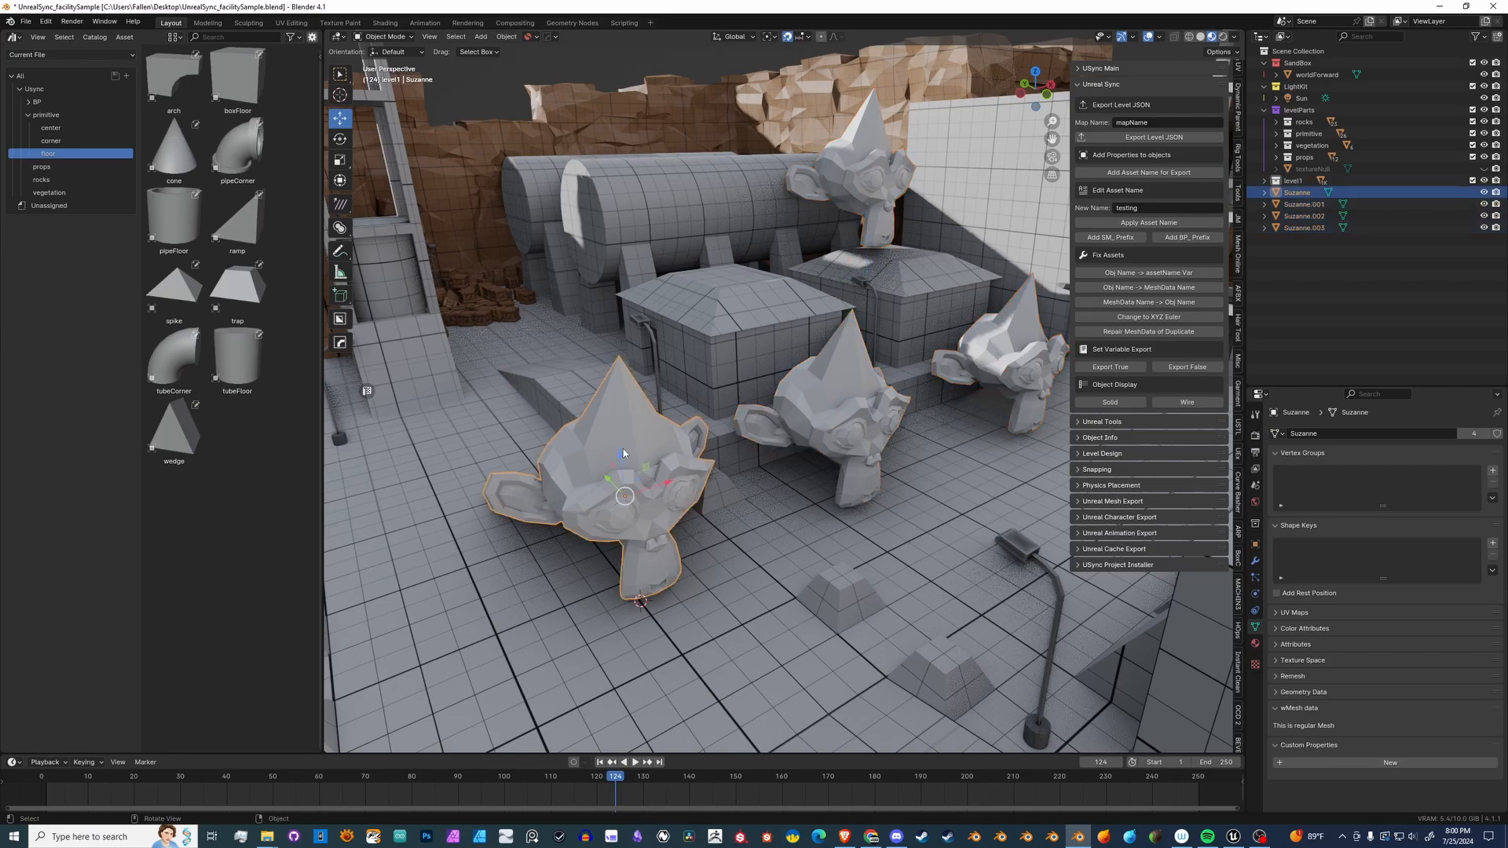
{"action": "left_click", "coordinate": [848, 414]}
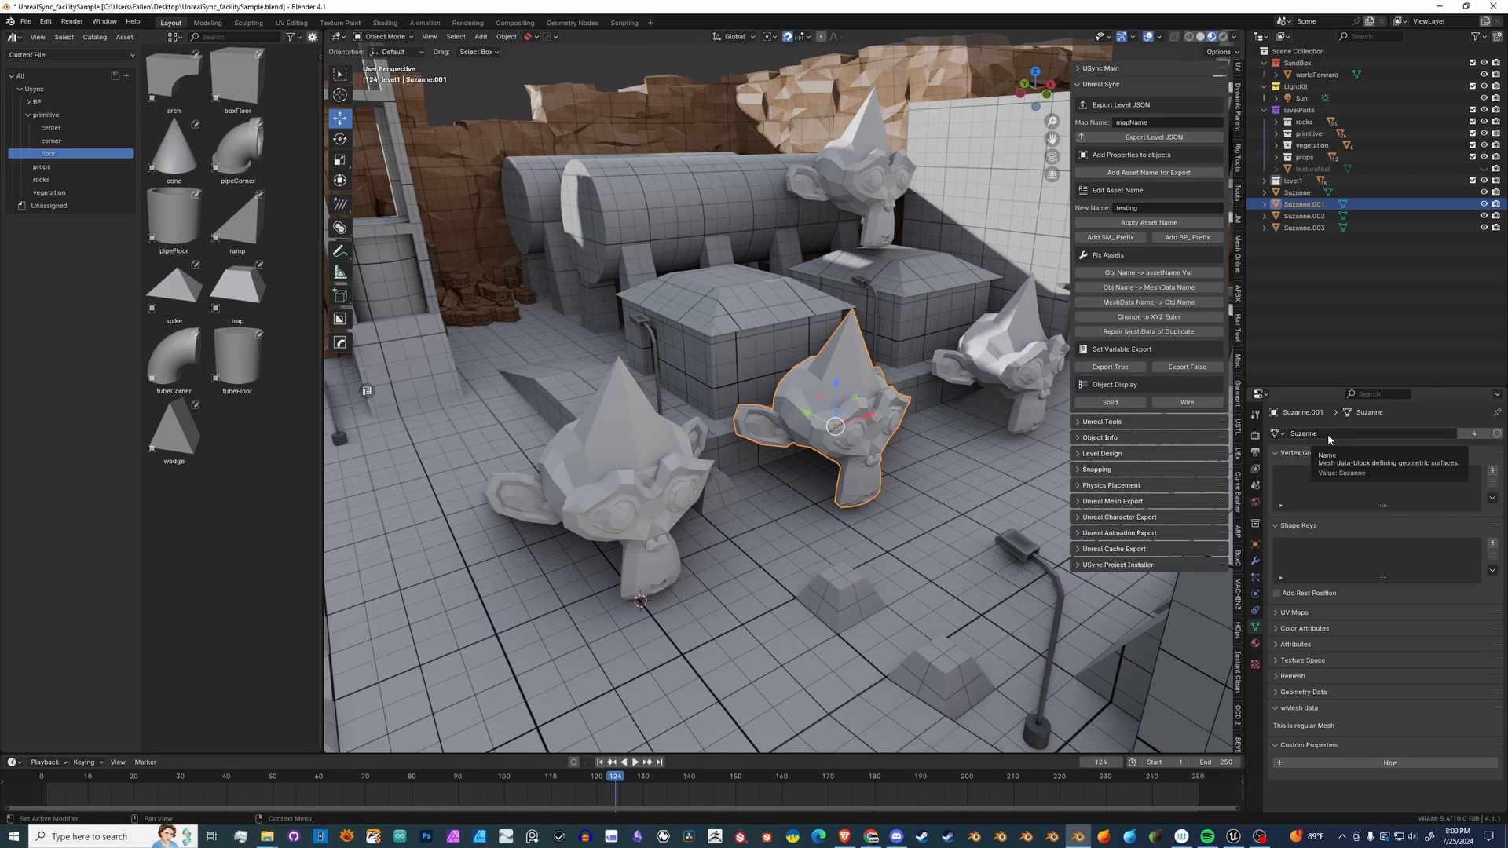
{"action": "left_click", "coordinate": [674, 460]}
- Pull a face on the side of the original Suzanne head about -1.32 m in X, 1.78 m in Y and 1.75 m in Z
{"action": "left_click", "coordinate": [621, 461]}
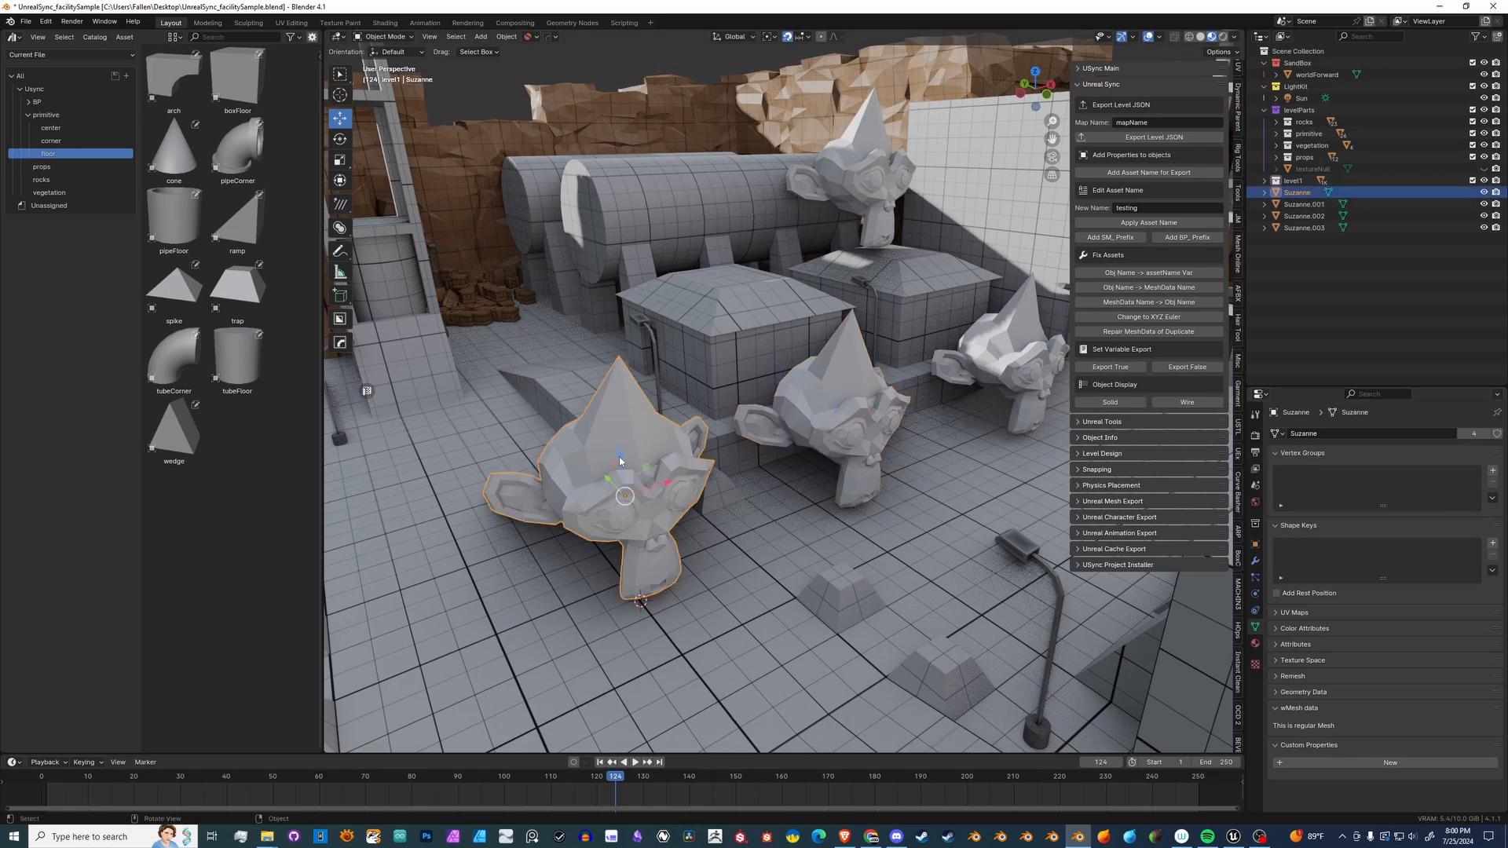
{"action": "key", "text": "ctrl+Tab"}
{"action": "left_click", "coordinate": [663, 463]}
{"action": "left_click", "coordinate": [553, 477]}
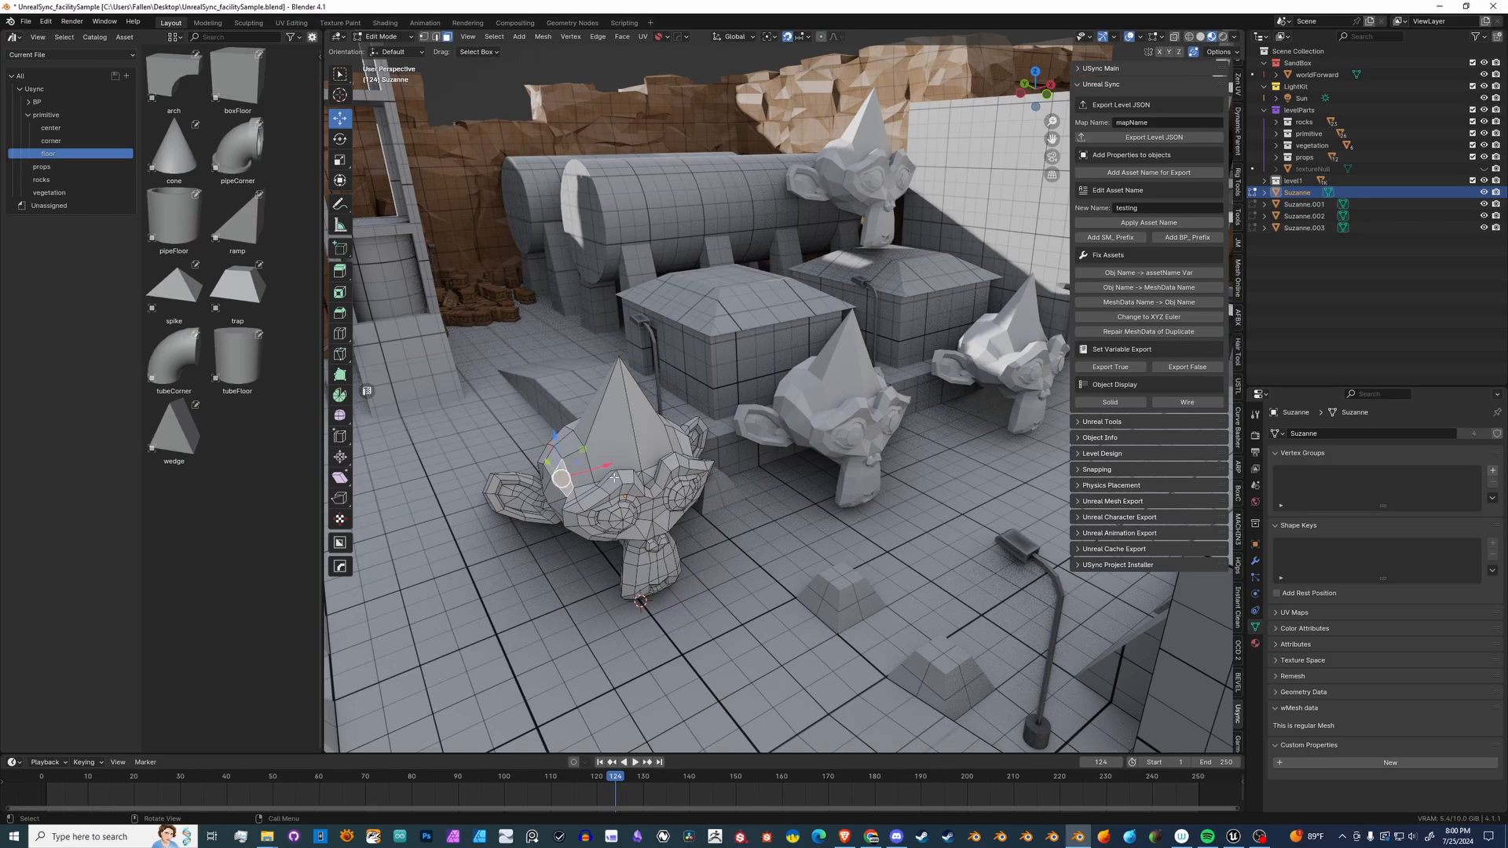
{"action": "key", "text": "g"}
{"action": "left_click", "coordinate": [518, 350]}
{"action": "middle_click_drag", "start_coordinate": [676, 385], "coordinate": [691, 423]}
{"action": "scroll", "coordinate": [691, 423], "scroll_direction": "up", "scroll_amount": 3}
{"action": "middle_click_drag", "start_coordinate": [691, 491], "coordinate": [707, 440]}
{"action": "key", "text": "Tab"}
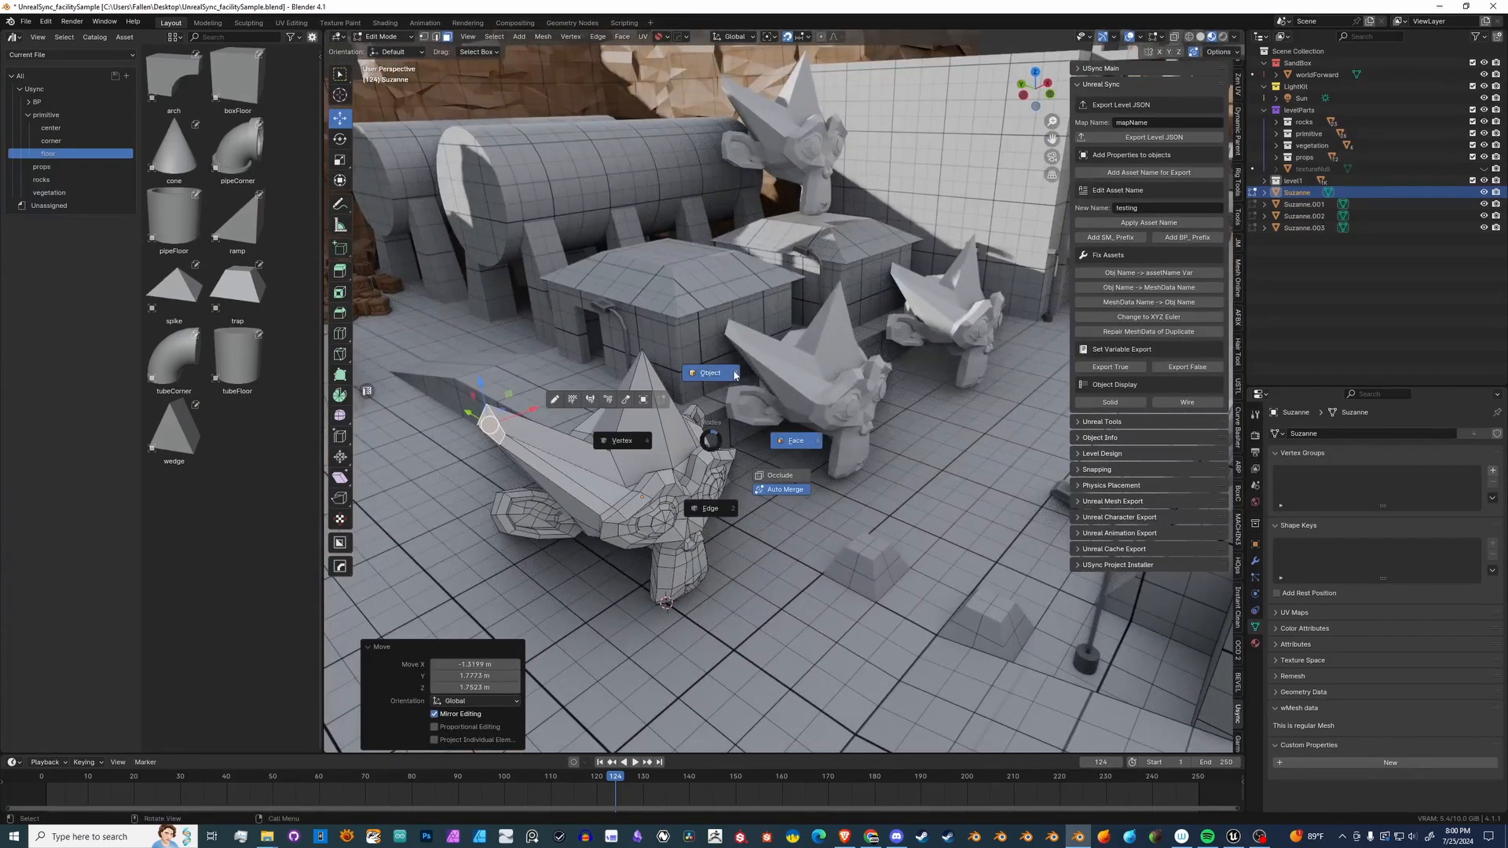
{"action": "left_click", "coordinate": [726, 374]}
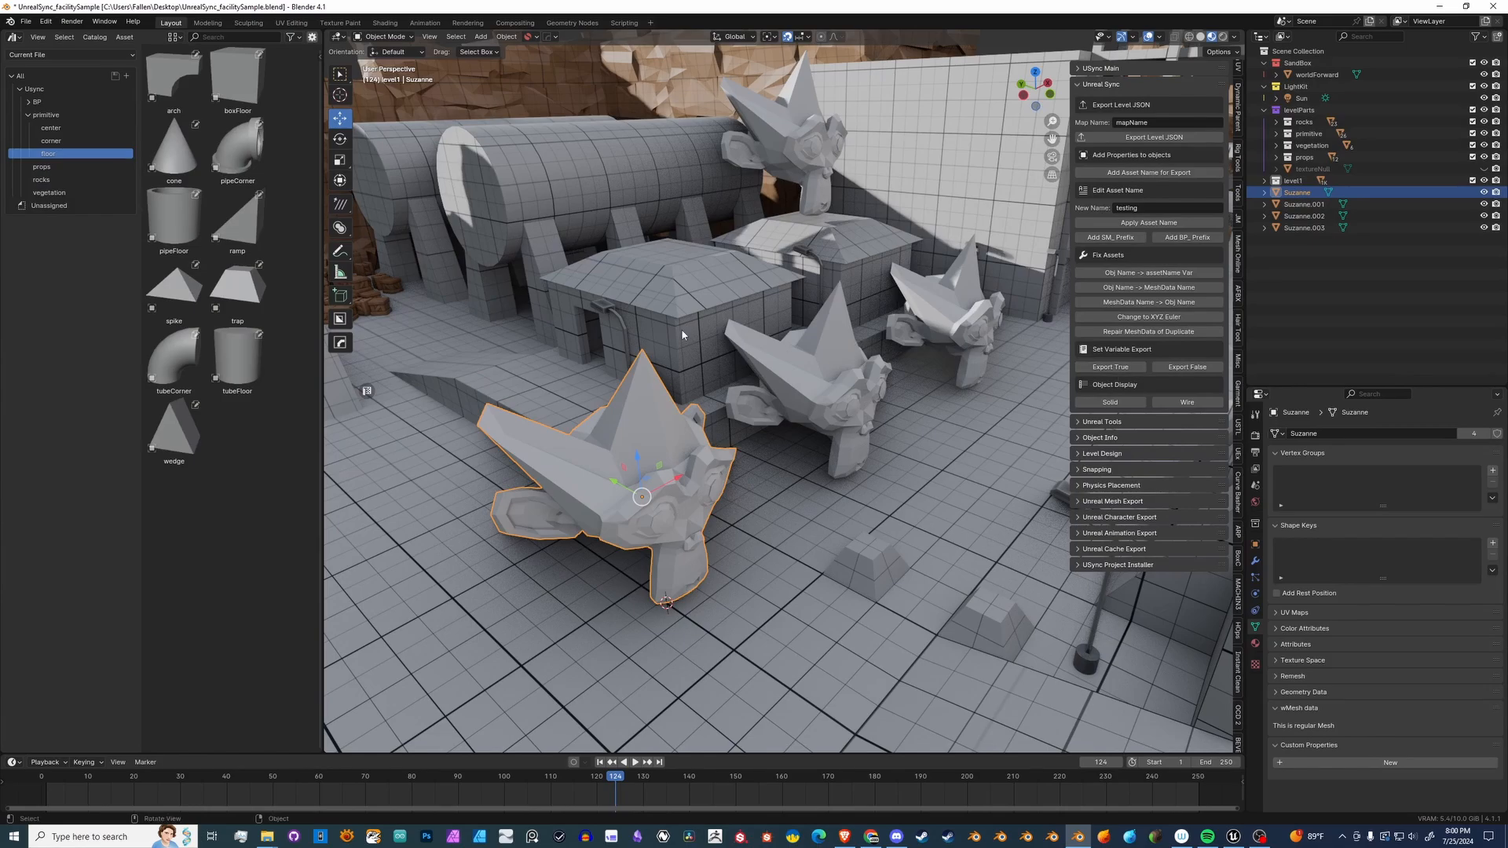
- Show the object properties of the front building's roof and toggle its levelExport between false and true, leaving it at false
{"action": "left_click", "coordinate": [714, 281]}
{"action": "middle_click_drag", "start_coordinate": [715, 280], "coordinate": [744, 465]}
{"action": "scroll", "coordinate": [744, 465], "scroll_direction": "up", "scroll_amount": 2}
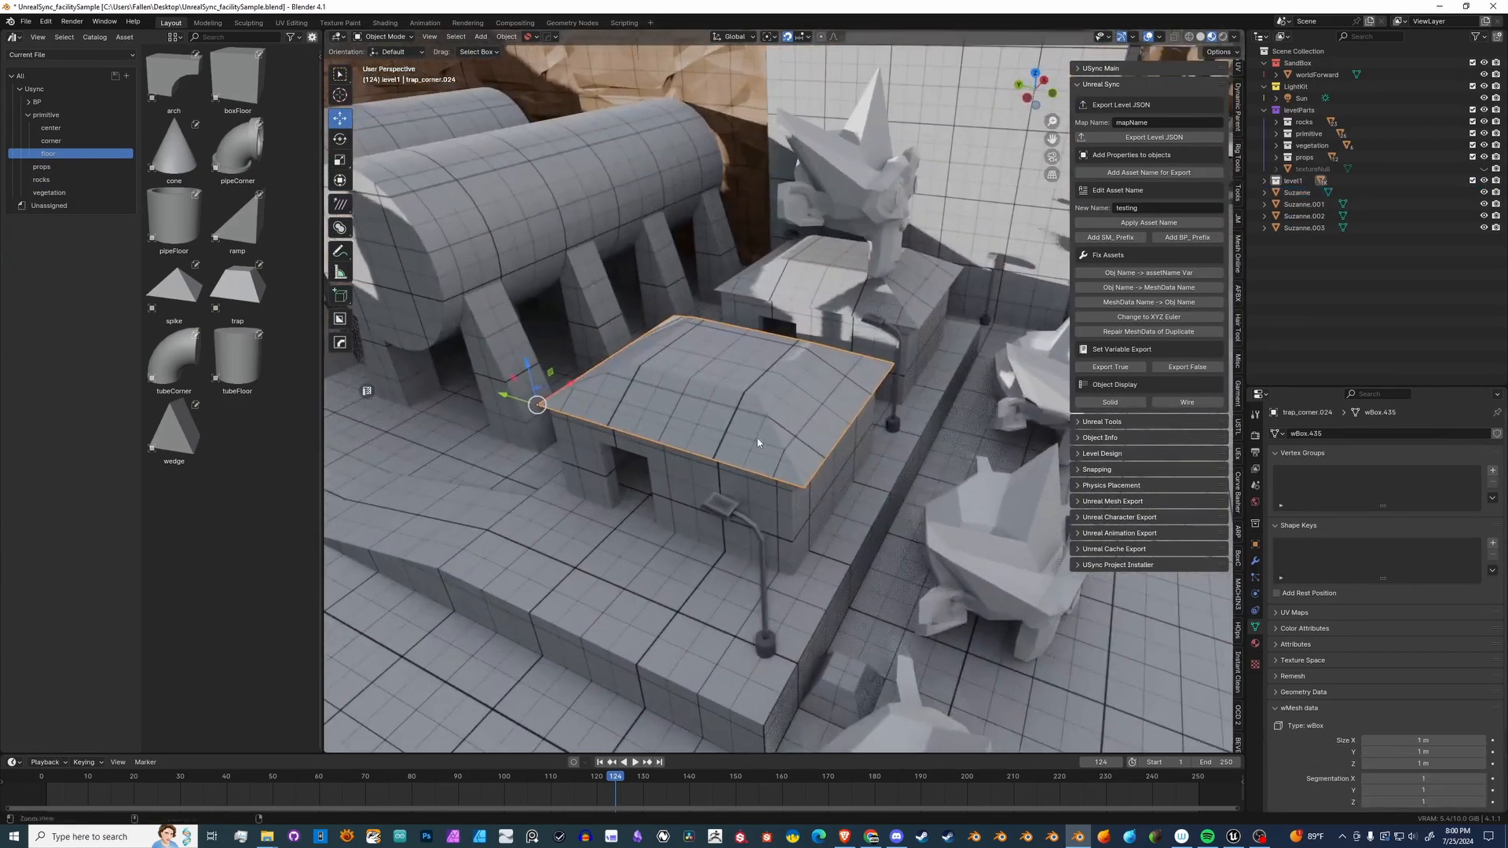
{"action": "left_click", "coordinate": [1255, 544]}
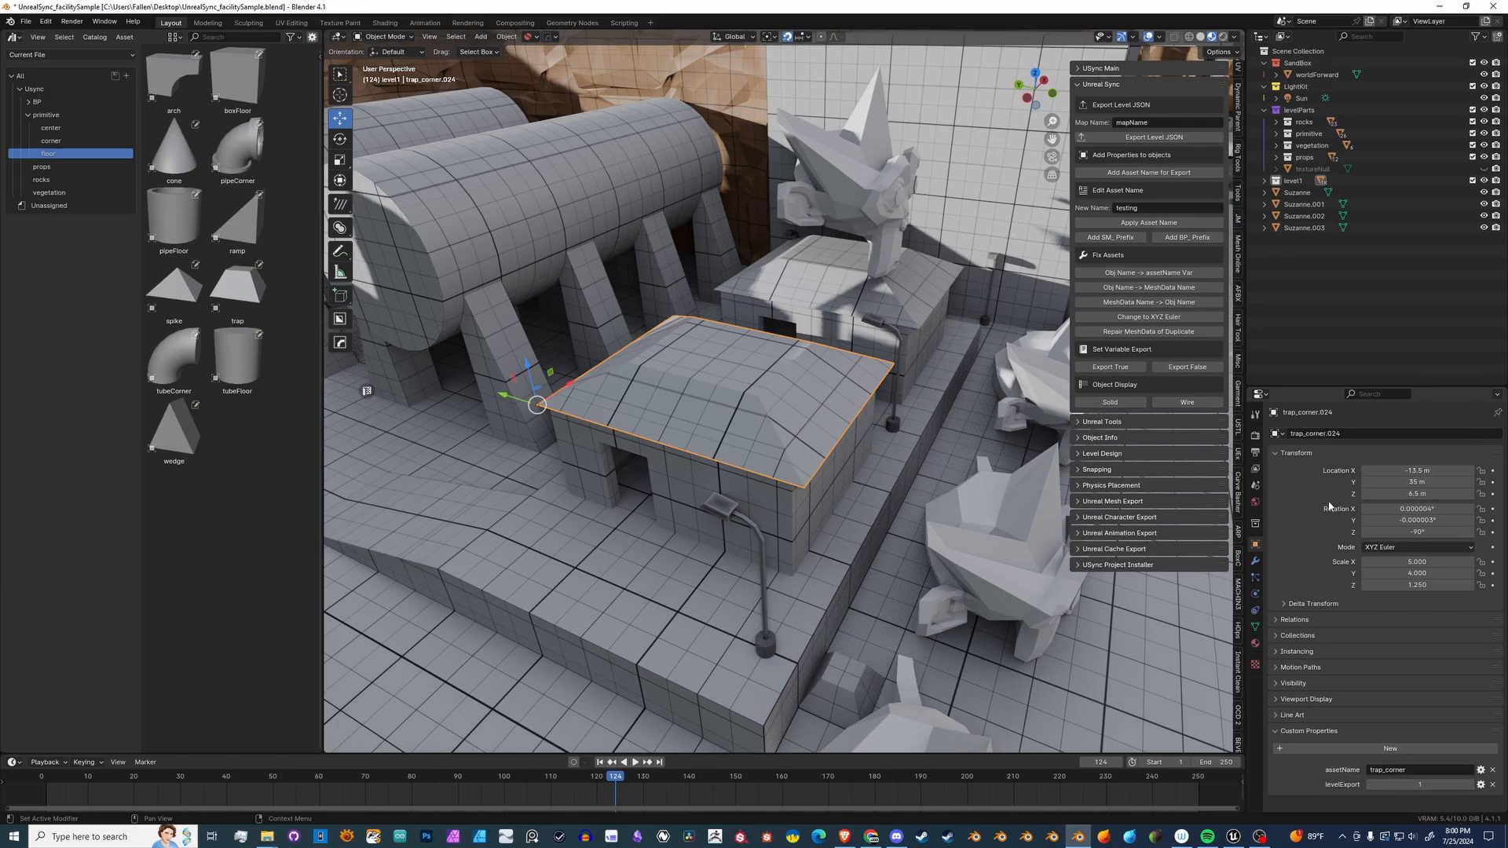
{"action": "left_click", "coordinate": [1188, 369]}
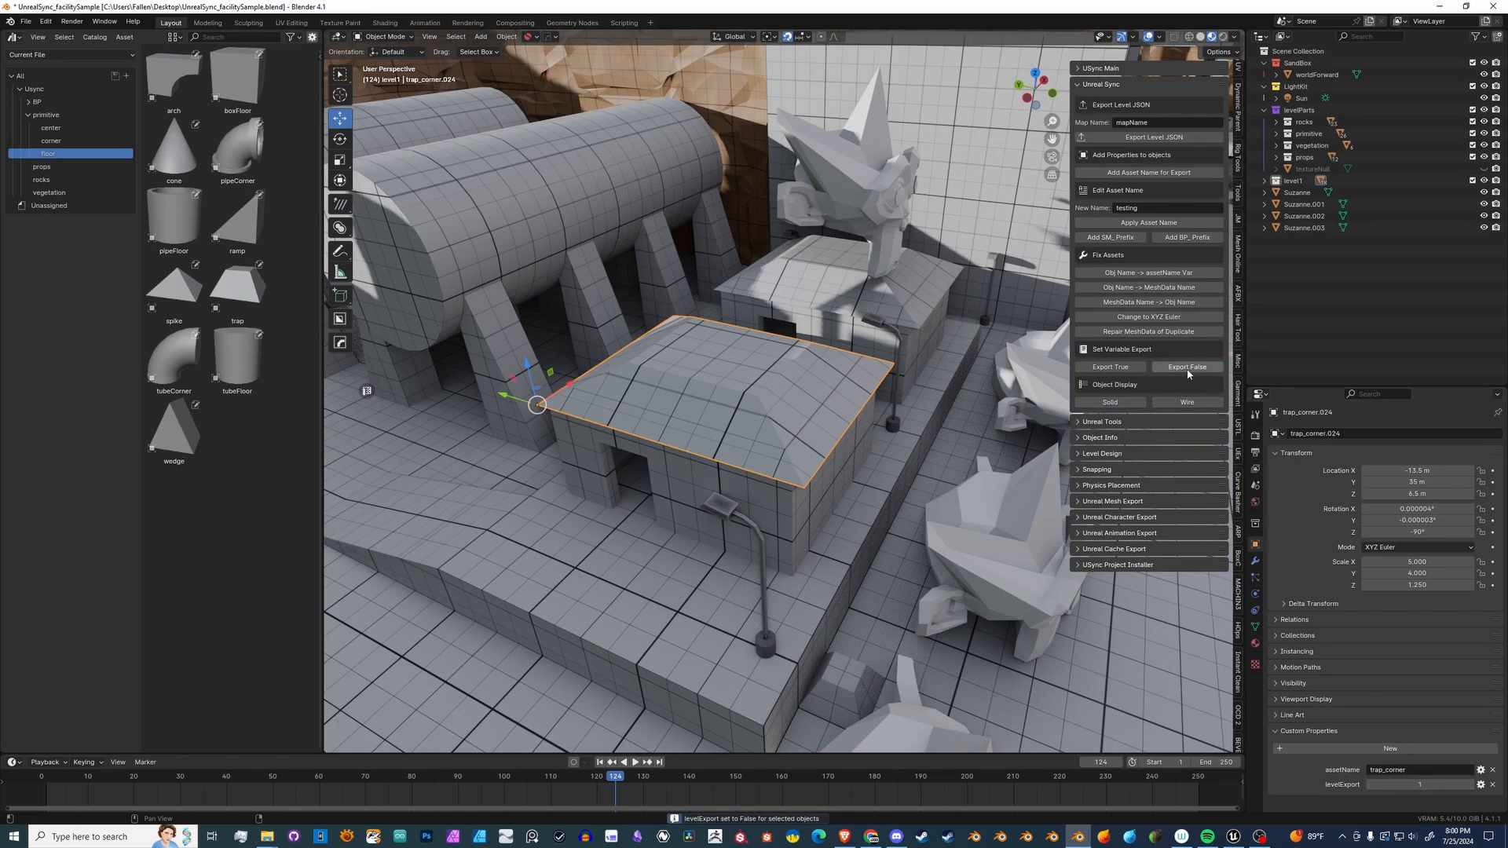
{"action": "left_click", "coordinate": [1112, 367]}
{"action": "left_click", "coordinate": [1179, 369]}
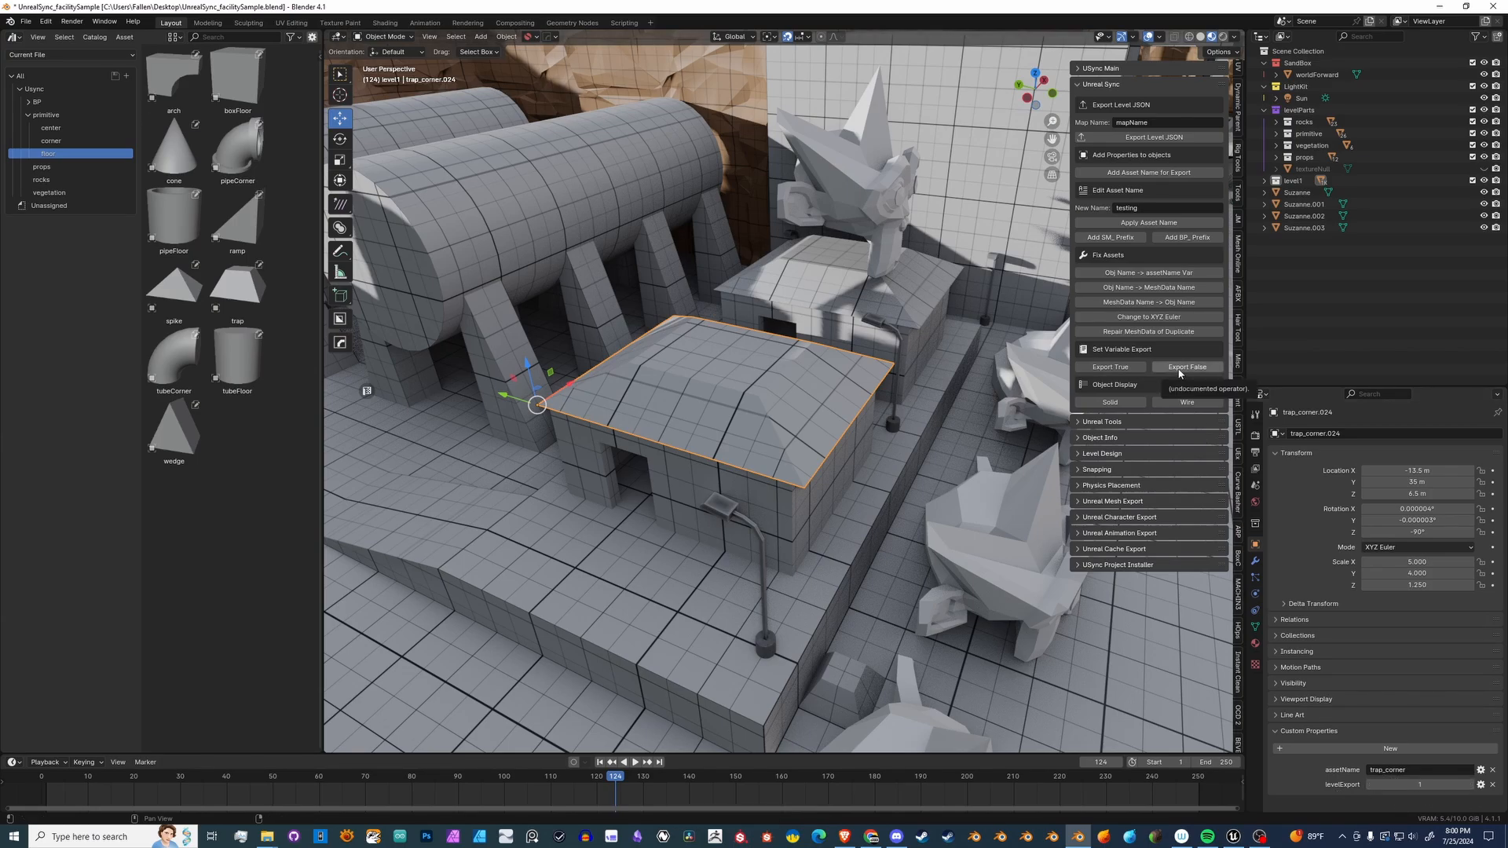
{"action": "left_click", "coordinate": [1132, 370]}
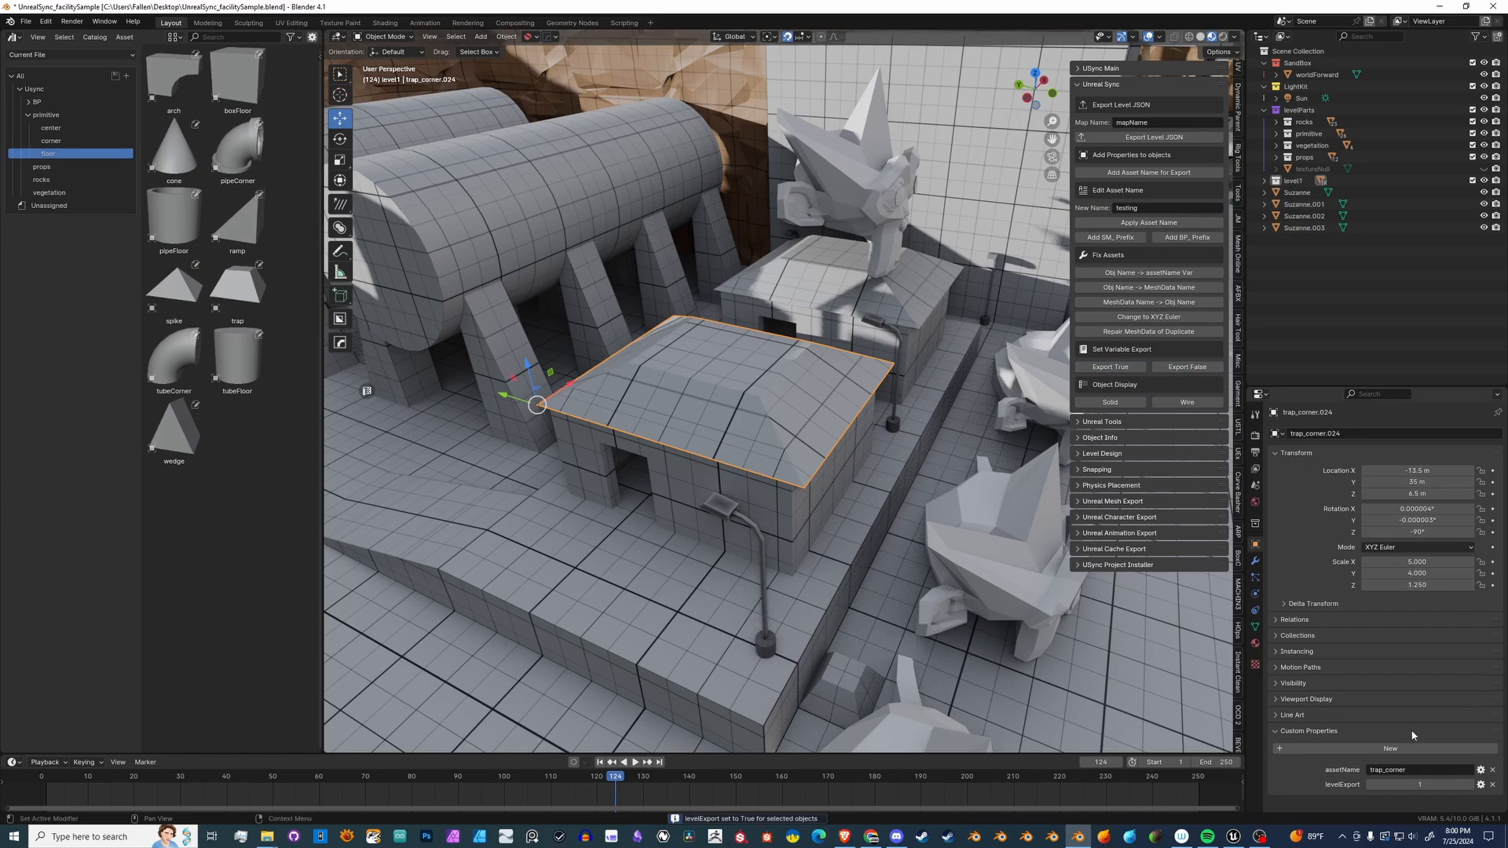
{"action": "left_click", "coordinate": [1176, 366]}
- Add the front wall pieces to the roof selection, display them as wire, and return them to solid display
{"action": "left_click", "coordinate": [751, 508]}
{"action": "left_click", "coordinate": [602, 460], "text": "shift"}
{"action": "left_click", "coordinate": [629, 437], "text": "shift"}
{"action": "left_click", "coordinate": [671, 393], "text": "shift"}
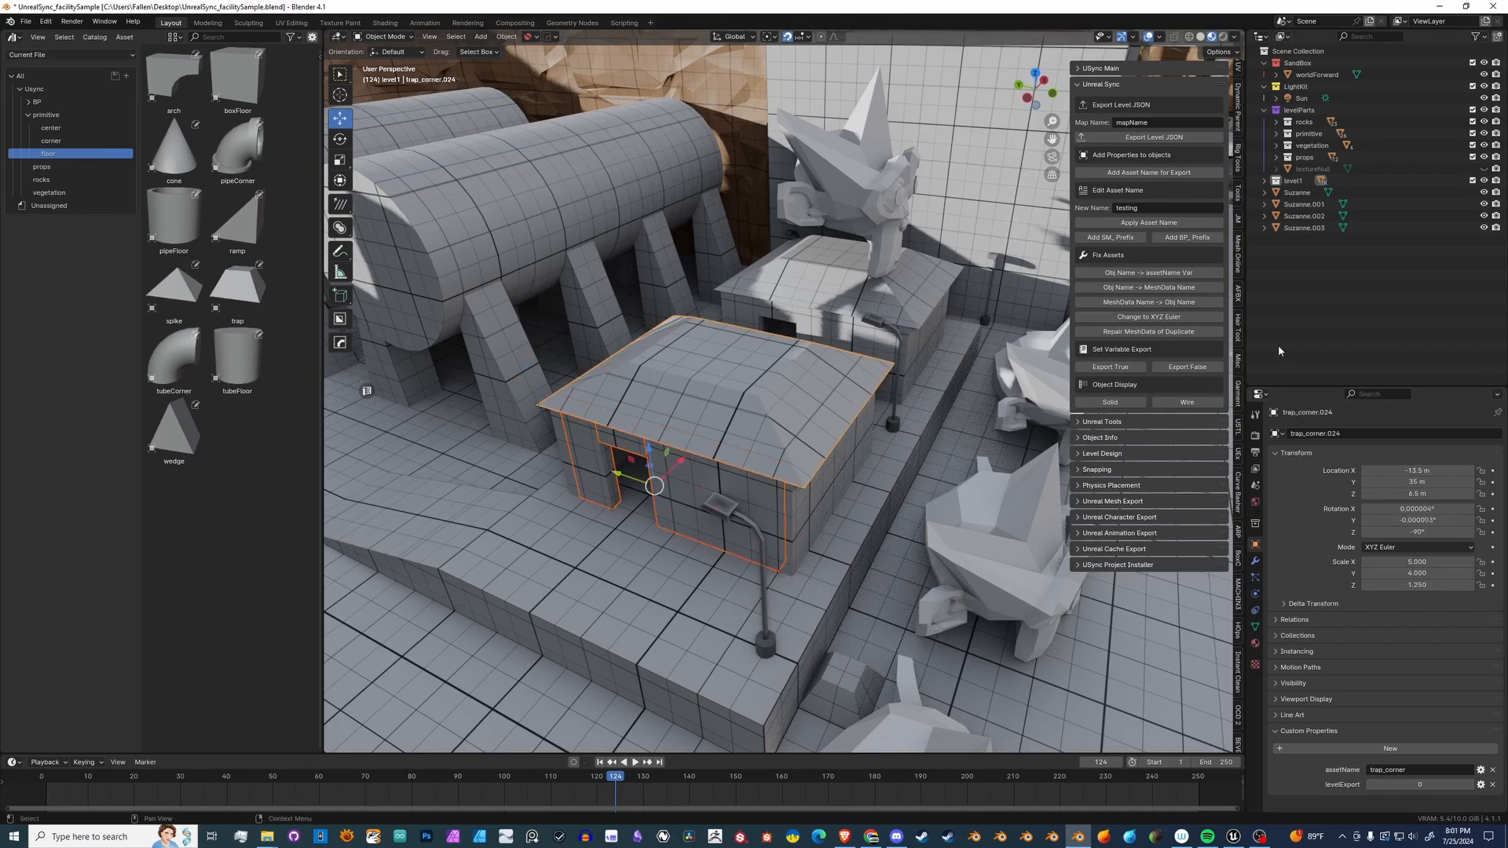
{"action": "left_click", "coordinate": [1187, 402]}
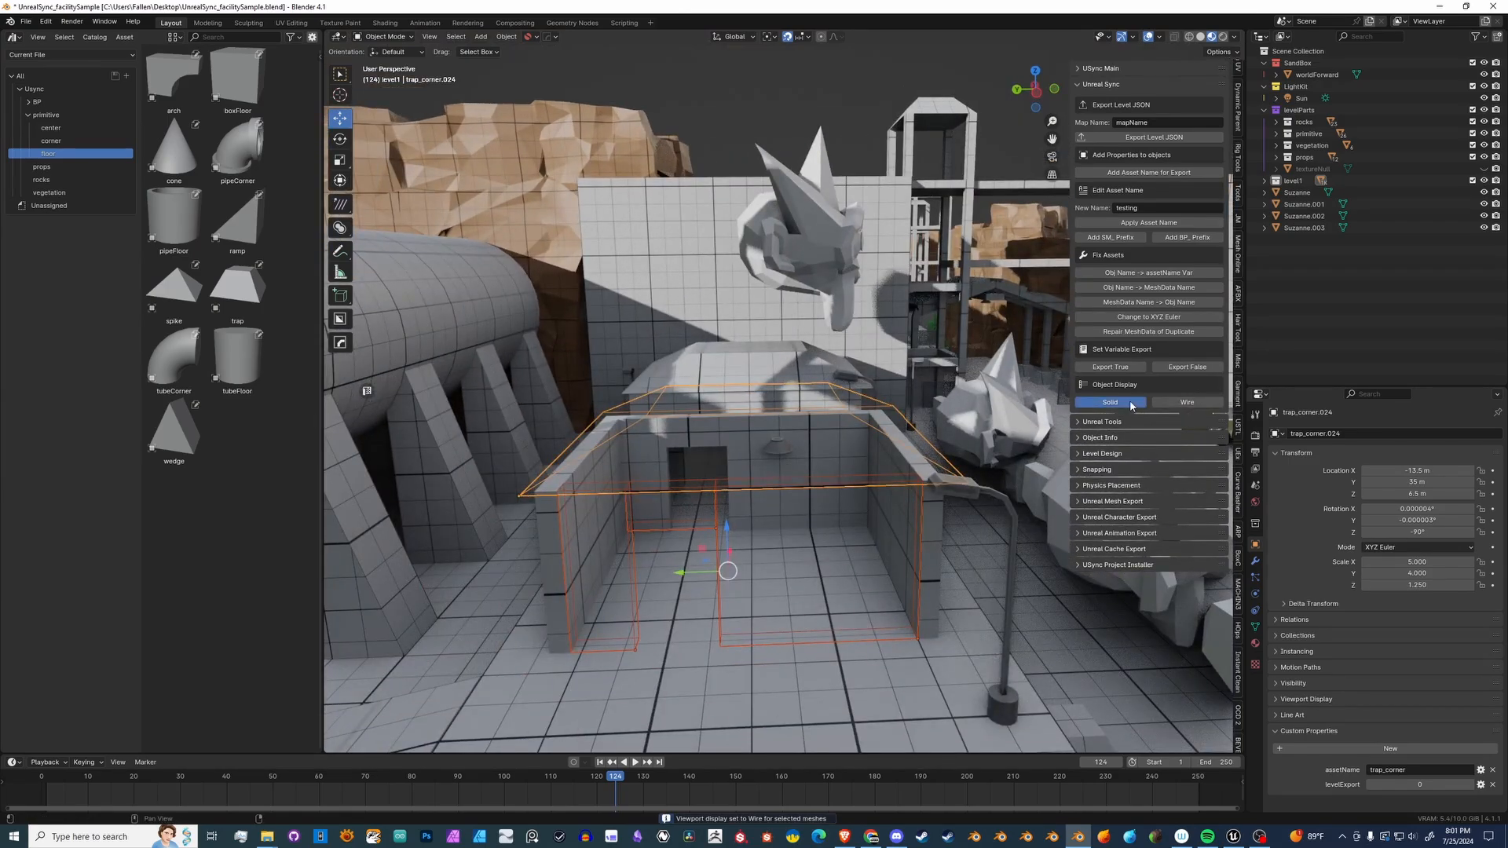
{"action": "left_click", "coordinate": [1131, 402]}
{"action": "scroll", "coordinate": [821, 414], "scroll_direction": "down", "scroll_amount": 2}
{"action": "middle_click_drag", "start_coordinate": [821, 414], "coordinate": [819, 400]}
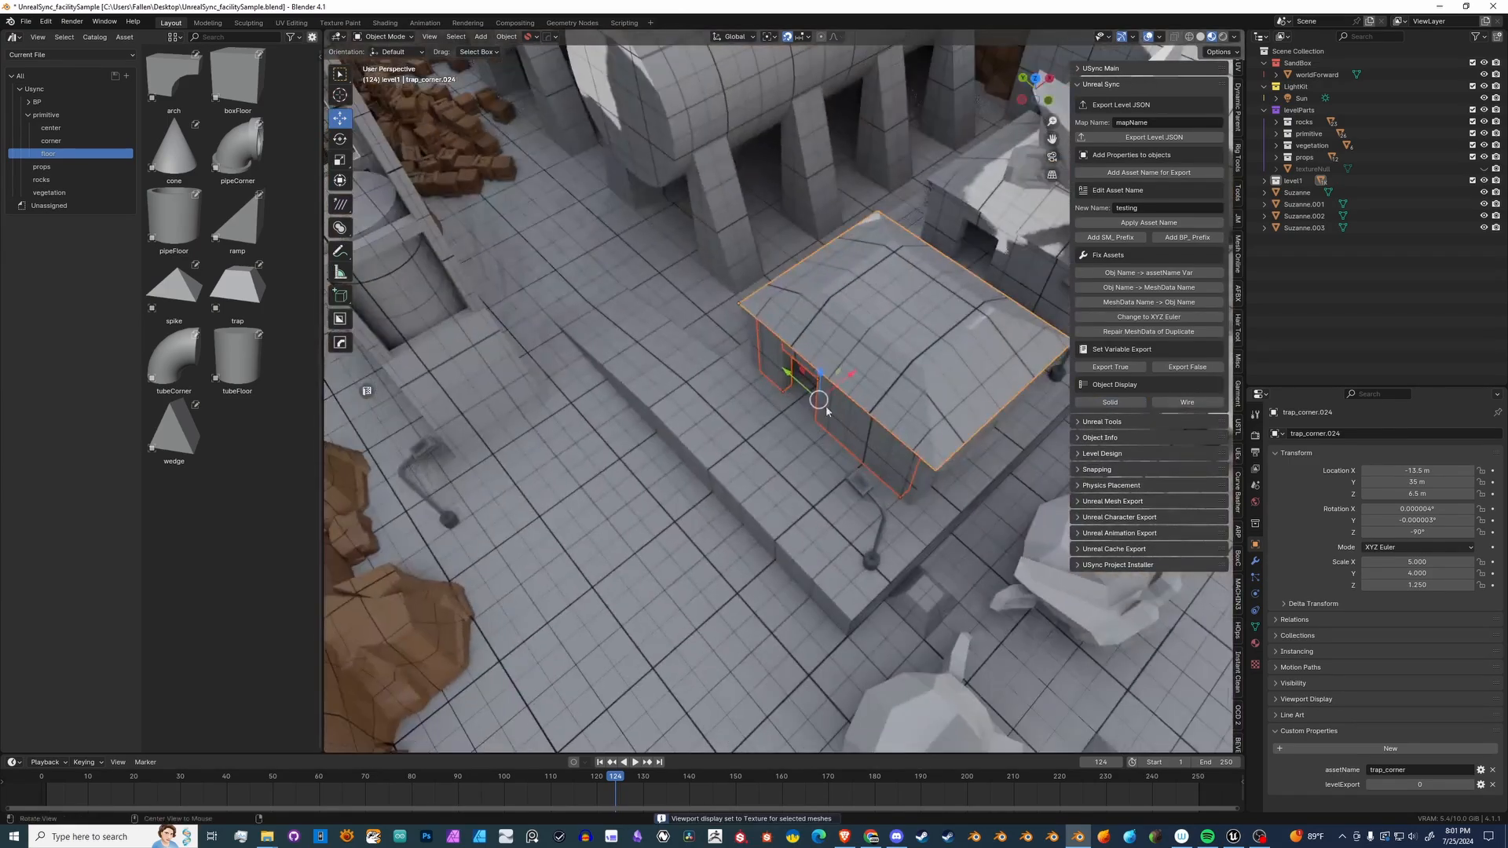
- Select the objects around the two buildings together, switch their display to wire, and set it back to solid
{"action": "left_click_drag", "start_coordinate": [593, 135], "coordinate": [974, 591]}
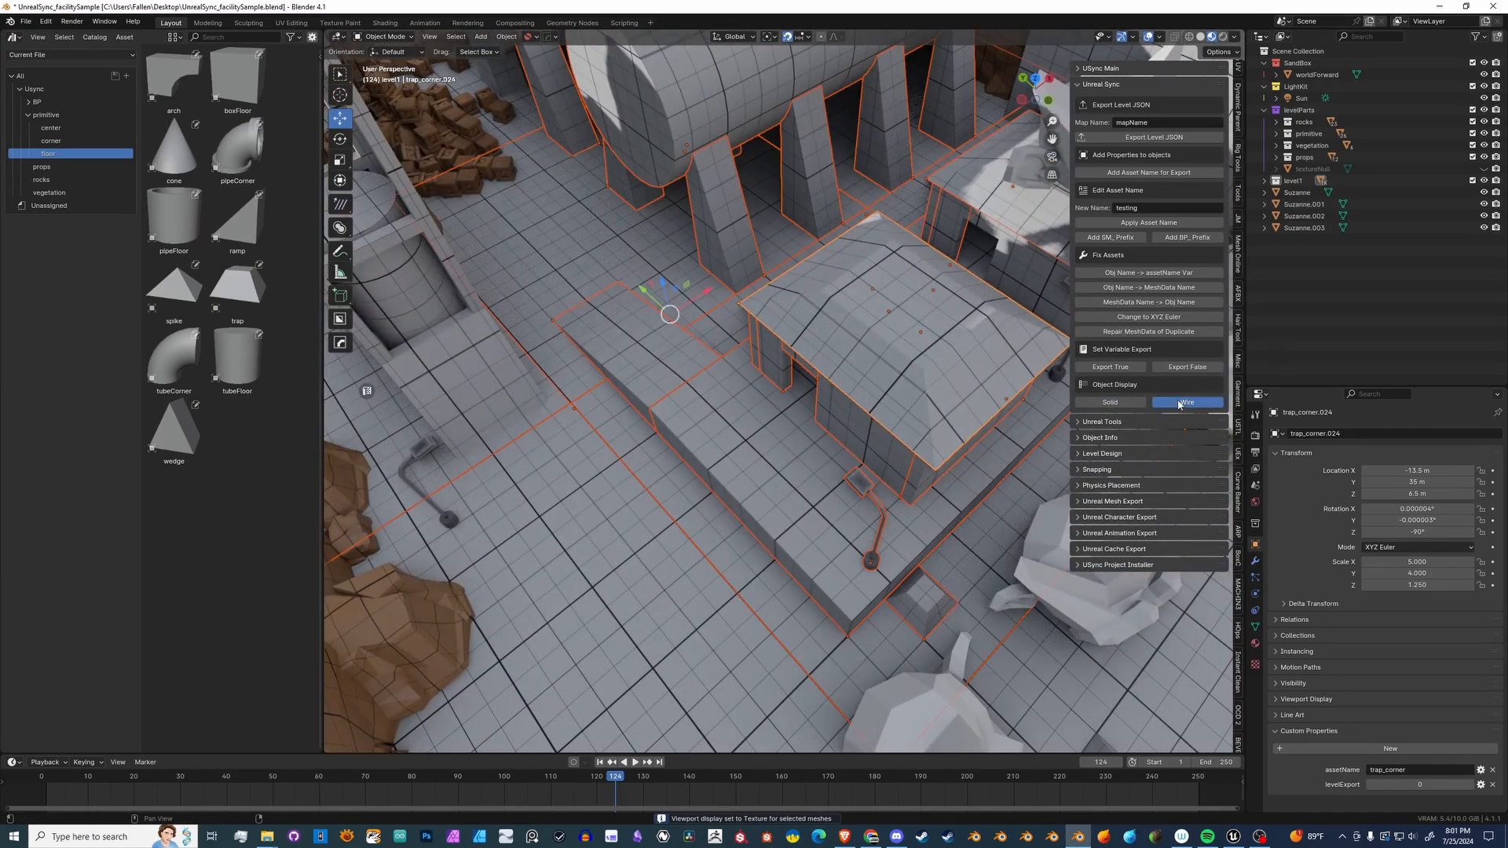
{"action": "left_click", "coordinate": [1178, 404]}
{"action": "left_click", "coordinate": [1135, 403]}
{"action": "mouse_move", "coordinate": [817, 440]}
{"action": "middle_mouse_down"}
{"action": "mouse_move", "coordinate": [795, 390]}
{"action": "mouse_move", "coordinate": [851, 474]}
{"action": "mouse_move", "coordinate": [789, 442]}
{"action": "mouse_move", "coordinate": [823, 440]}
{"action": "middle_mouse_up"}
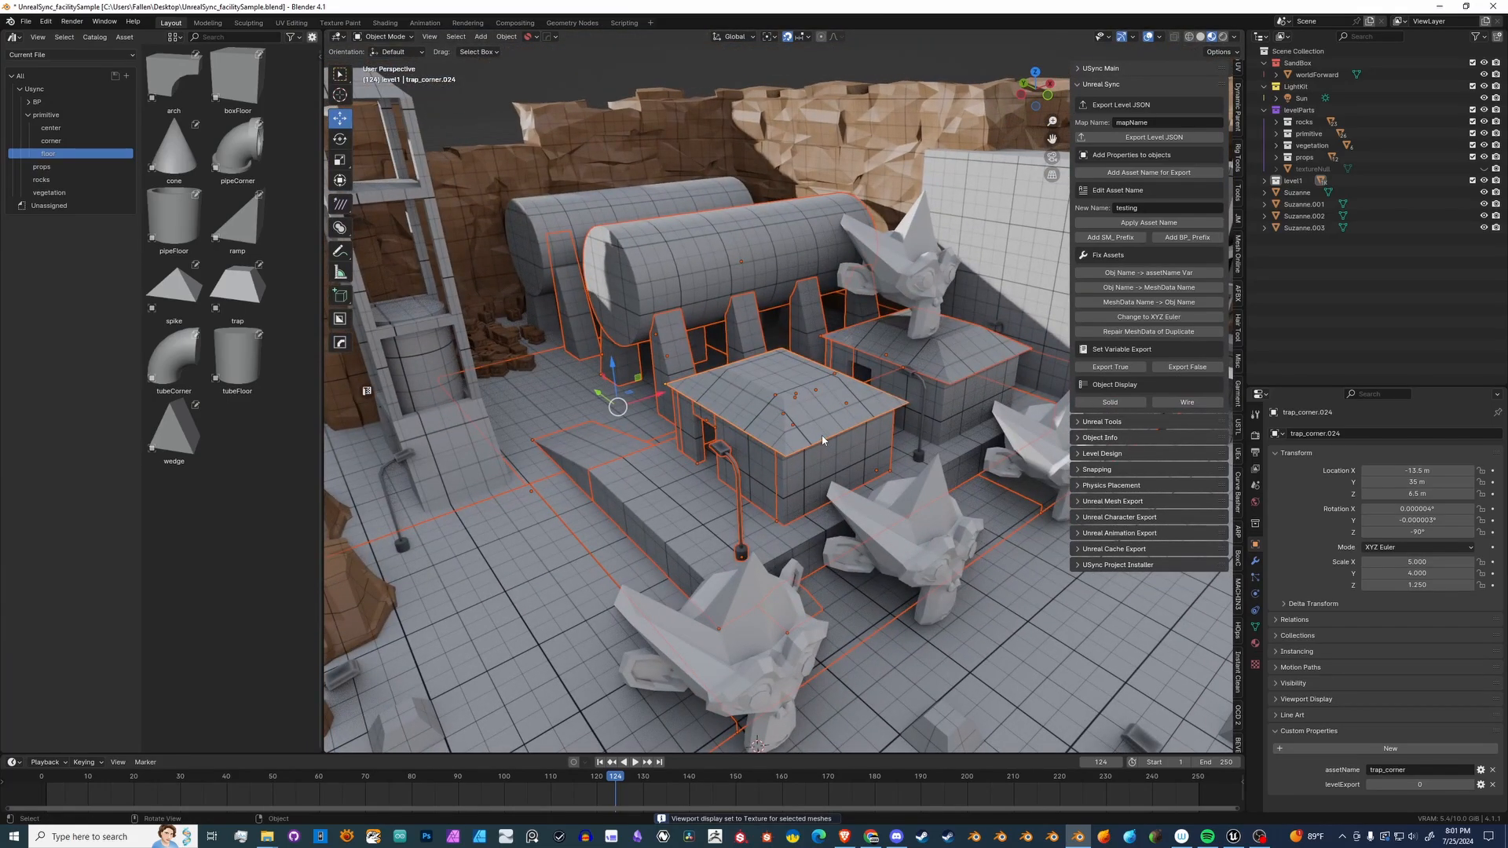